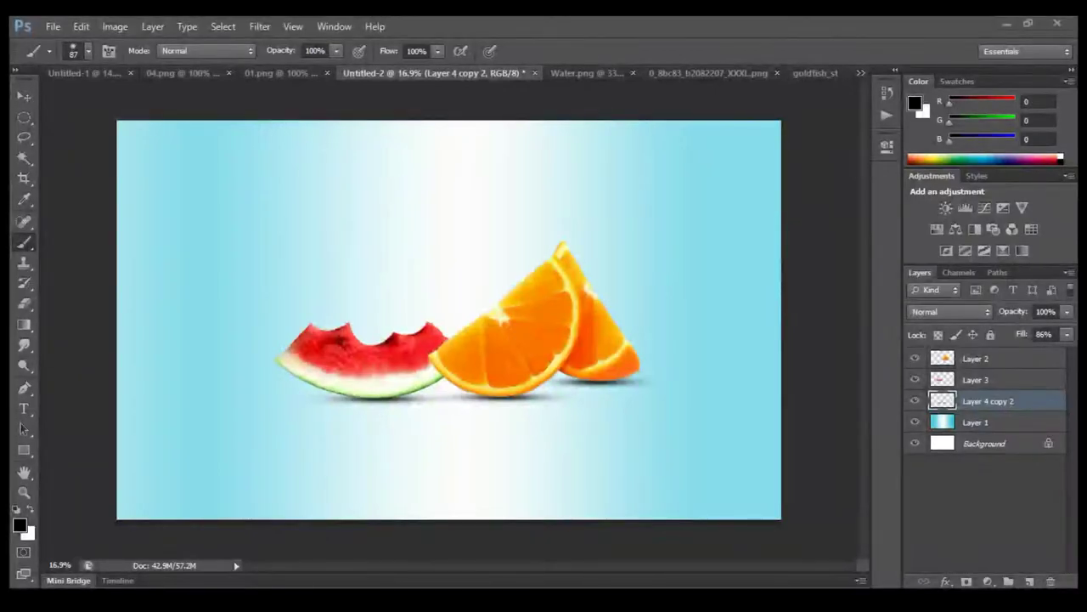
Write the FRUIT WATER SPLASH part-two intro notes, ending 'select pen tool :) and work as i do here'
mouse_move(508, 595)
left_click(698, 542)
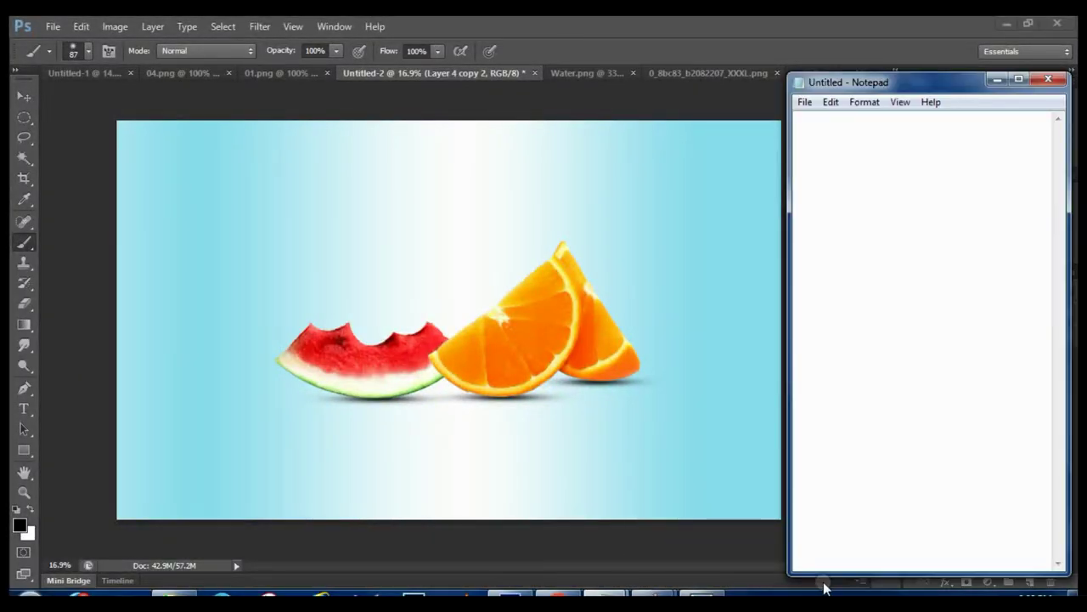
type("hievery one :)")
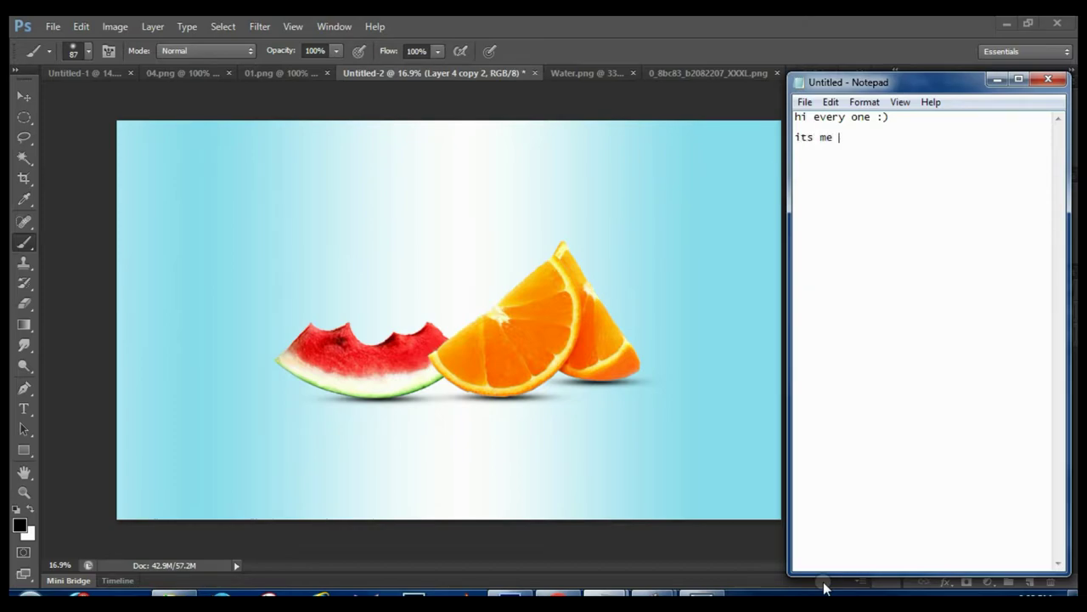
type("im :")
type("ecoun")
type("nd par")
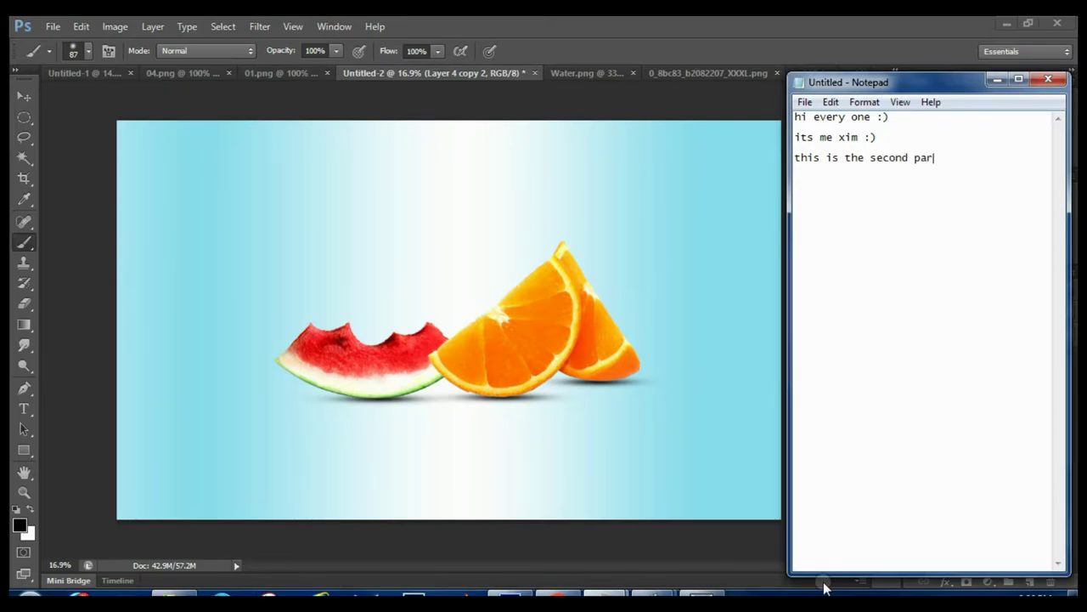
type("the ")
type("UIT WATER SPLASH")
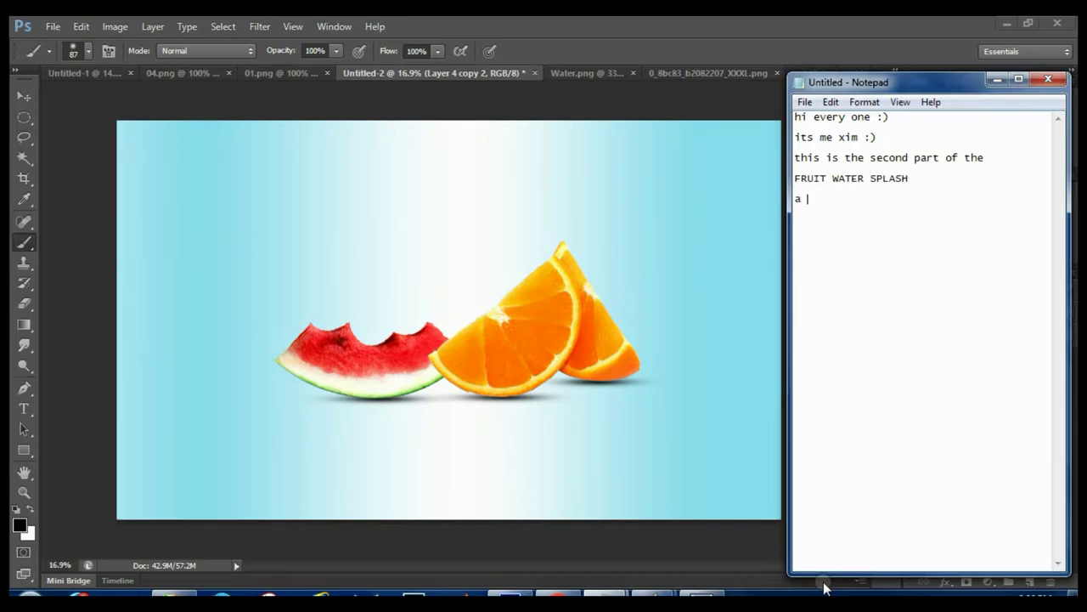
type("ea")
type("sy manip")
type("ulation work ")
type("ets")
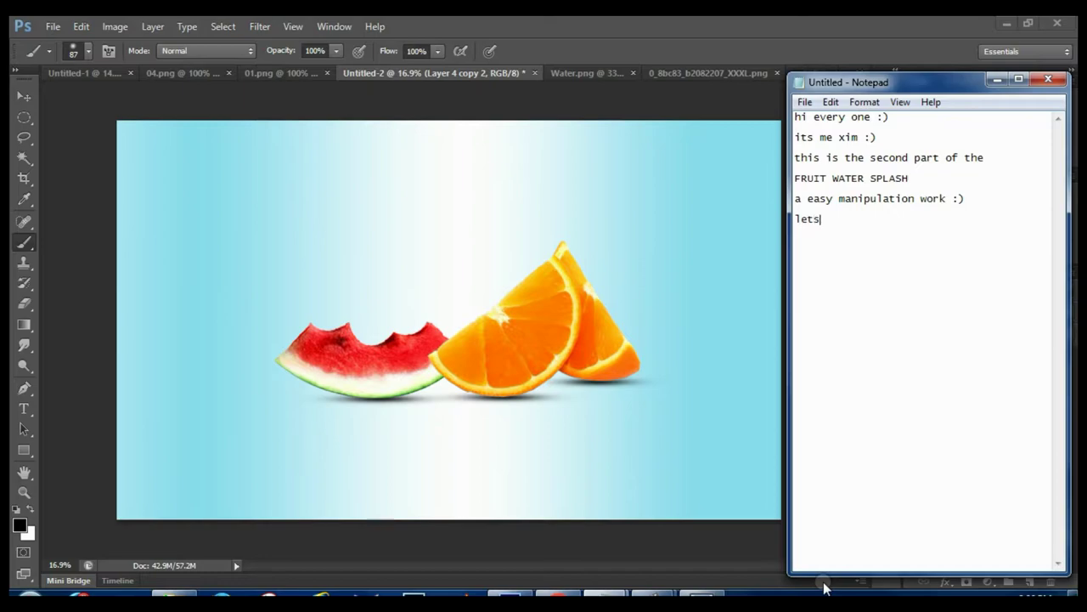
type(" ge")
type("ts the b")
type("all roll")
type("ng :-)")
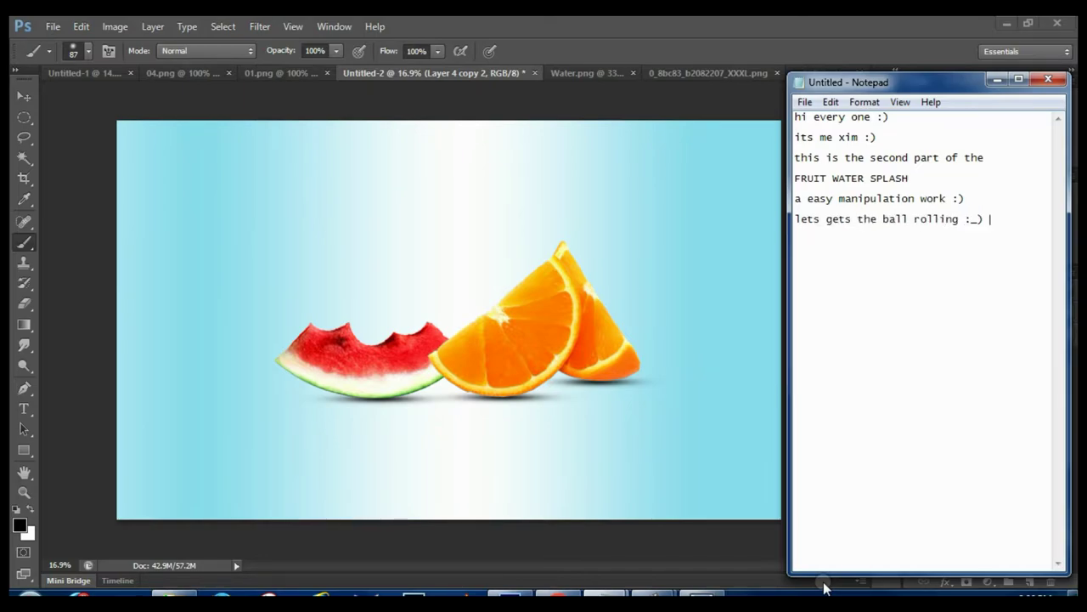
key("BackSpace")
key("BackSpace")
type(")")
type("hav")
type(" to go")
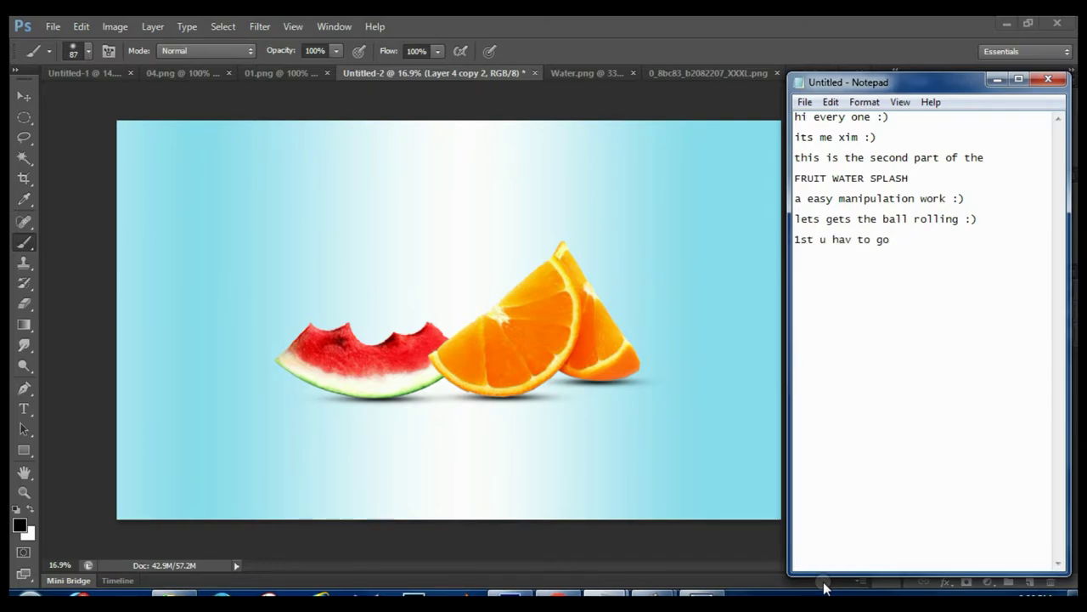
type(" through the pre")
type("vious vi")
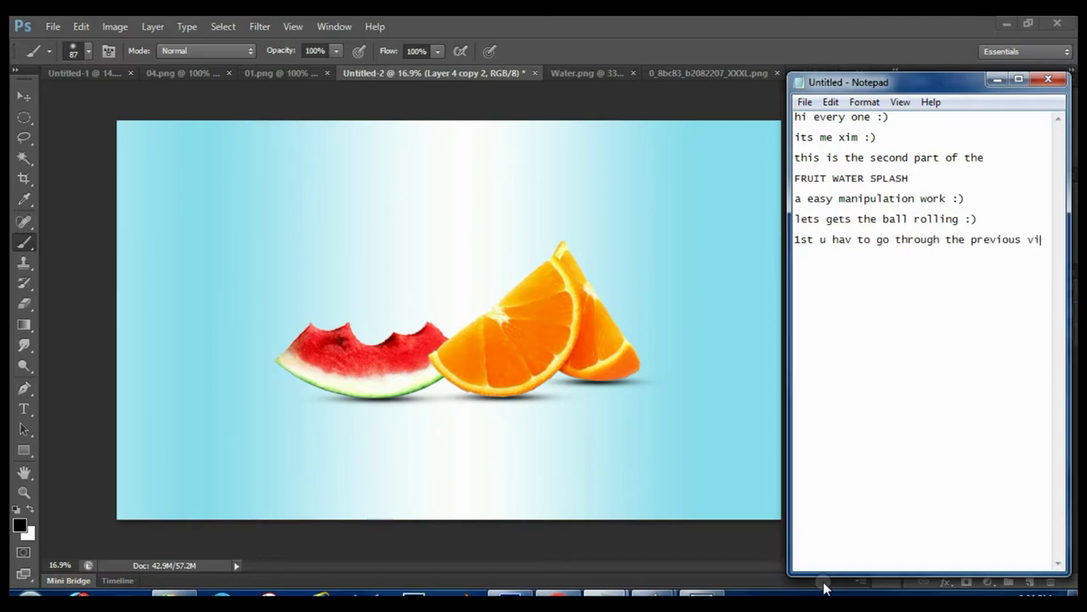
type("deo party")
key("BackSpace")
type("01")
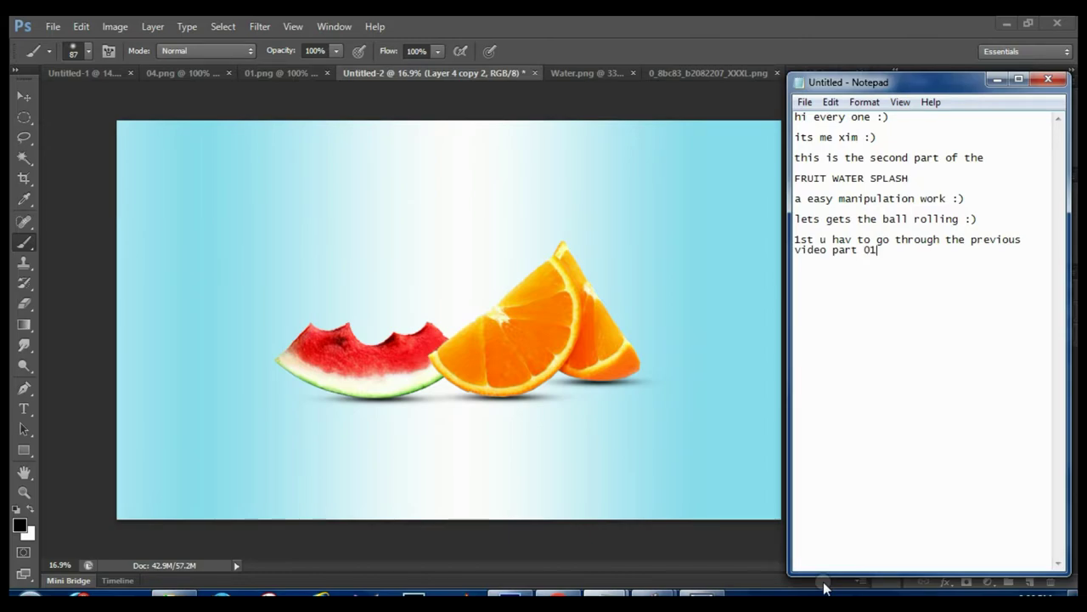
type(" of it :)")
key("Return")
type("sele")
type("ct pen tool :) ")
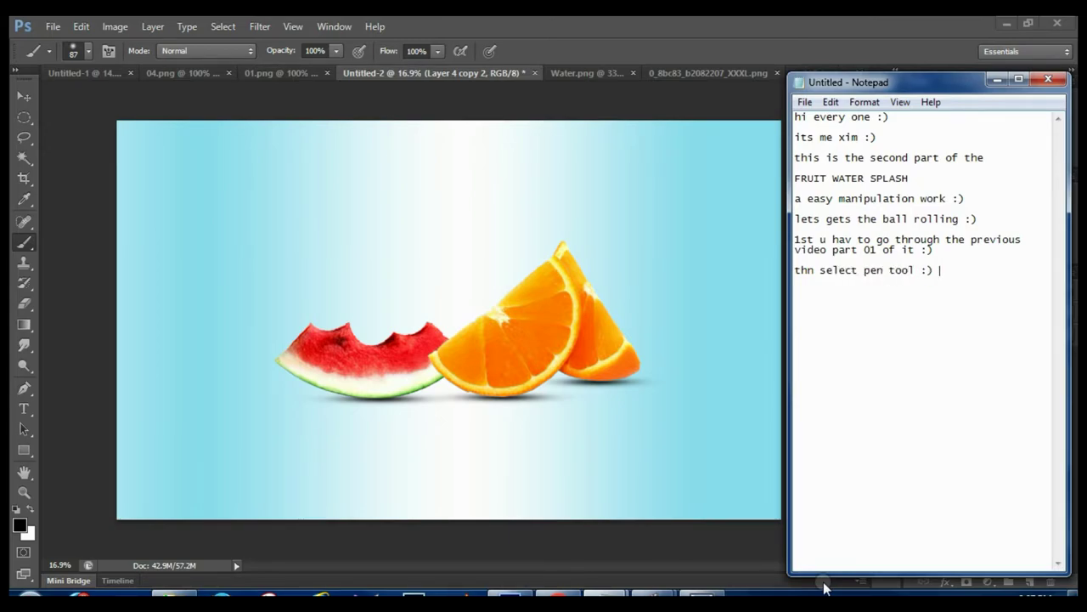
type("and work ")
type("as i do here")
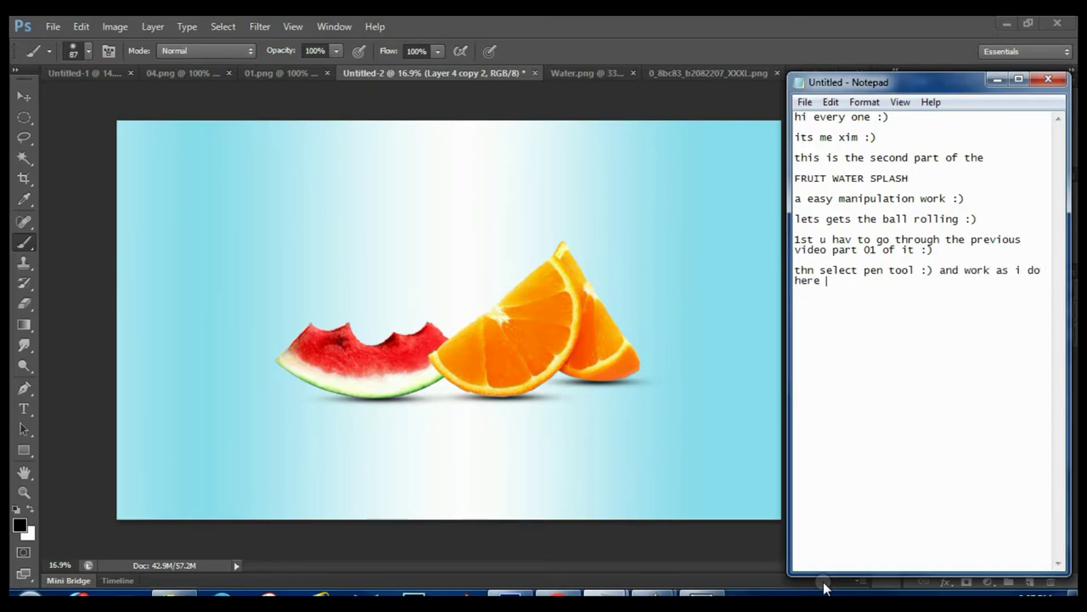
With the Pen tool, start tracing a curved path along the orange slice's inner rind
left_click(997, 79)
key("p")
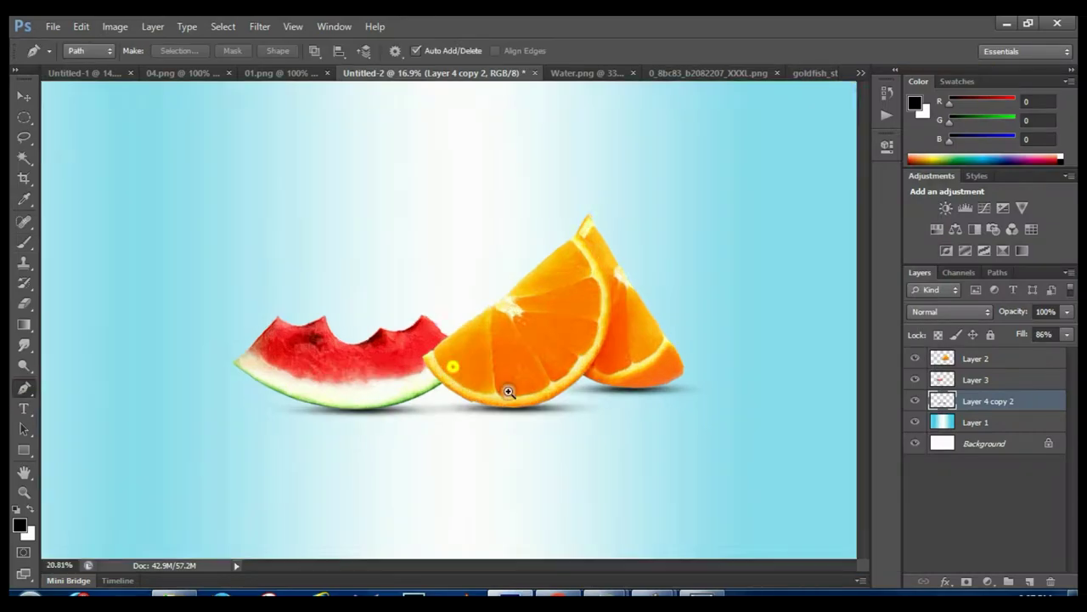
scroll(475, 382, "up", 5)
left_click(264, 262)
left_click_drag(364, 380, 443, 411)
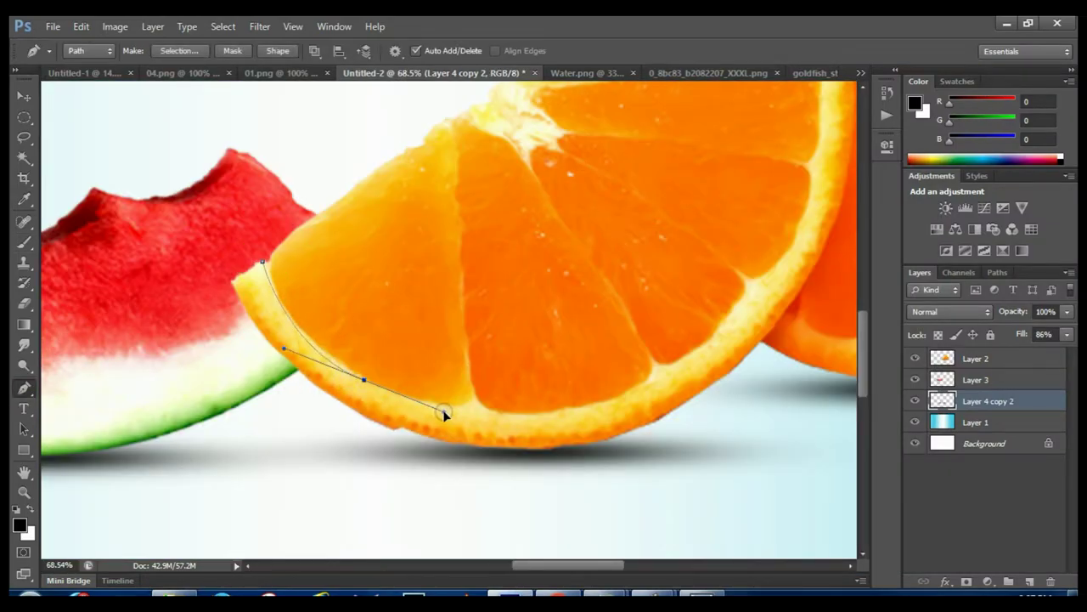
mouse_move(618, 398)
left_mouse_down()
mouse_move(709, 362)
mouse_move(715, 346)
left_mouse_up()
left_click_drag(645, 357, 545, 399)
Close the rind path up to the slice's tip and convert it into a selection
left_click_drag(704, 274, 719, 226)
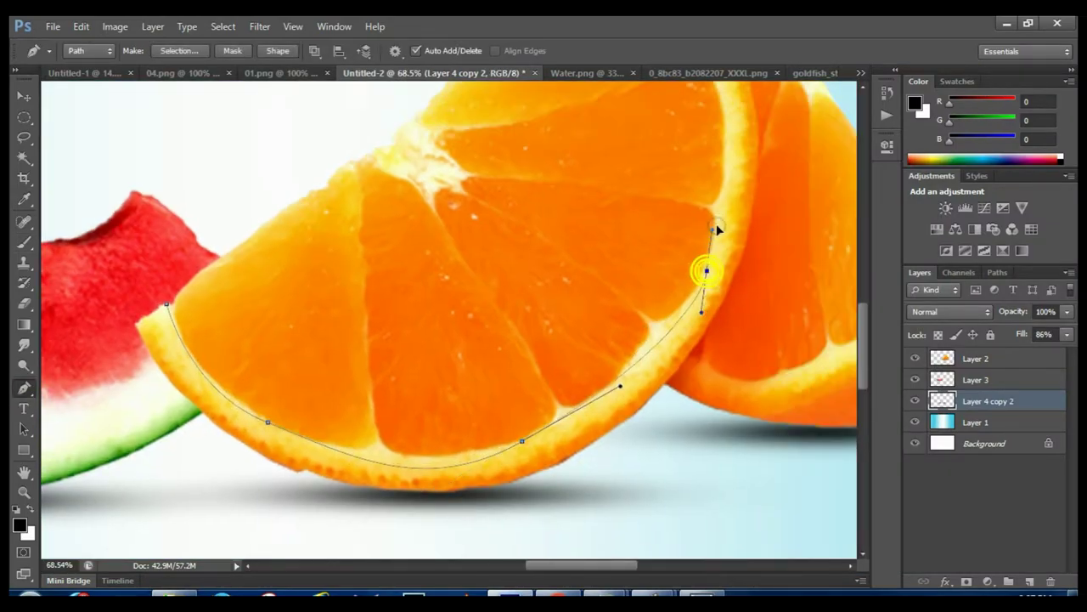
left_click_drag(646, 255, 586, 381)
left_click_drag(654, 201, 626, 145)
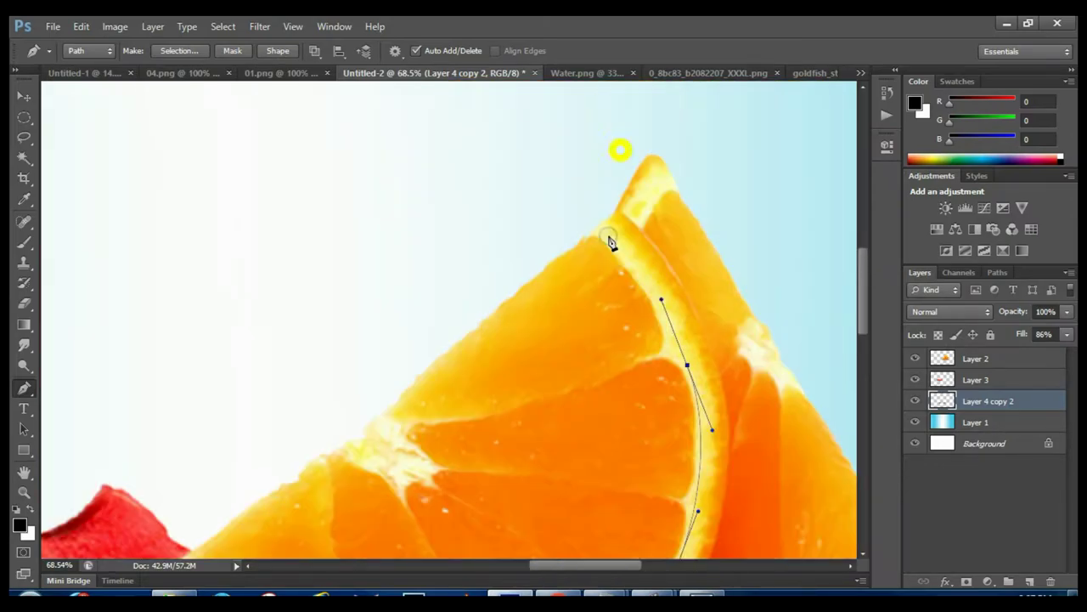
left_click_drag(477, 216, 455, 233)
left_click_drag(444, 279, 417, 417)
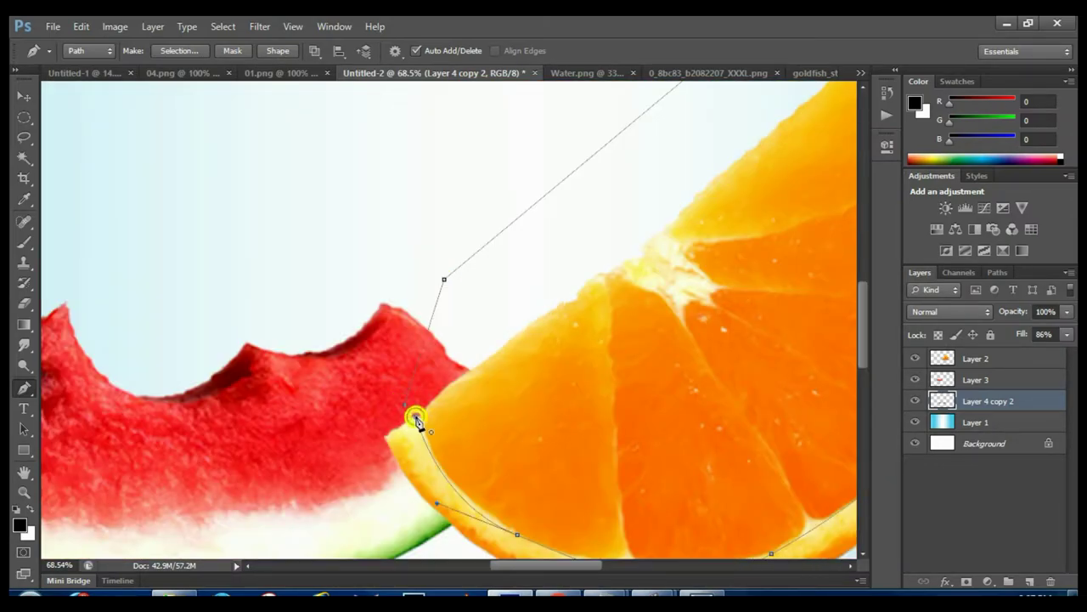
right_click(529, 281)
left_click(602, 340)
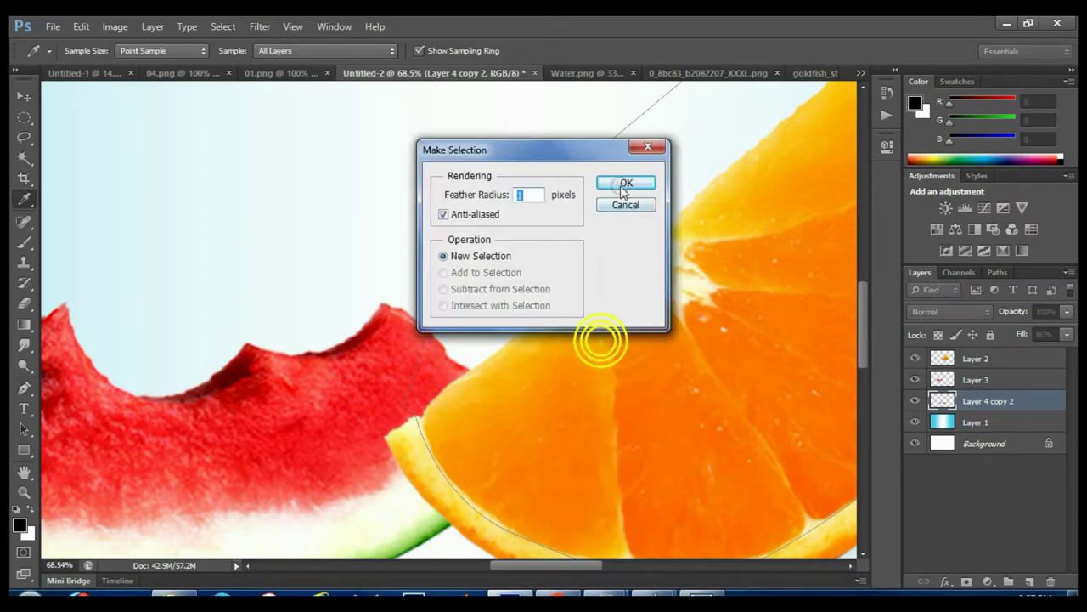
left_click(625, 183)
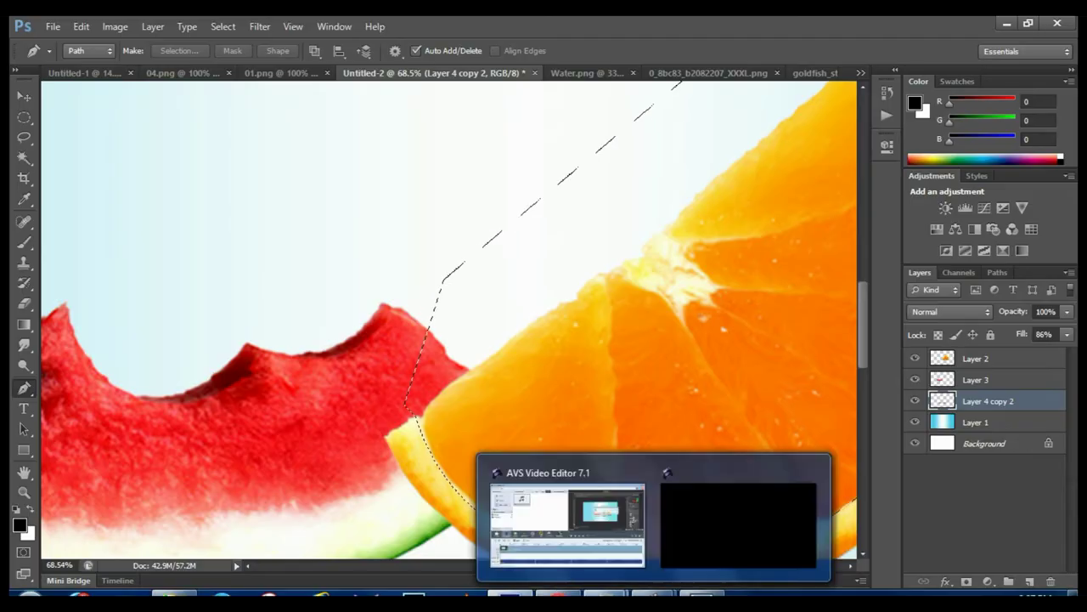
Note 'select the orange layer' and make the orange slice's Layer 2 active
key("Return")
key("Return")
type("sele")
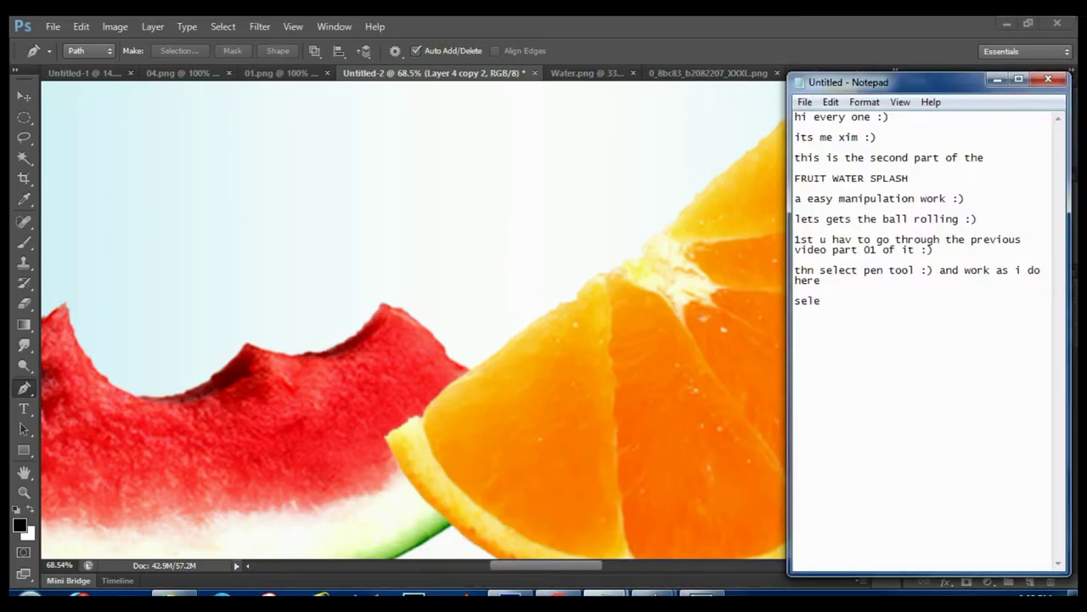
type("ct the orange ")
type("layer :)")
left_click(997, 79)
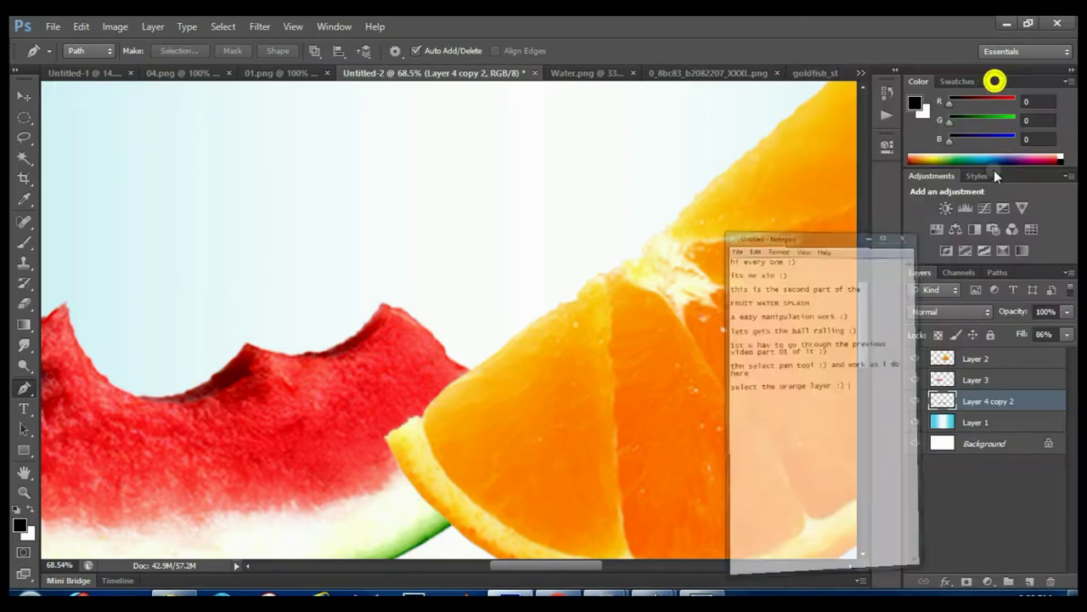
left_click(963, 358)
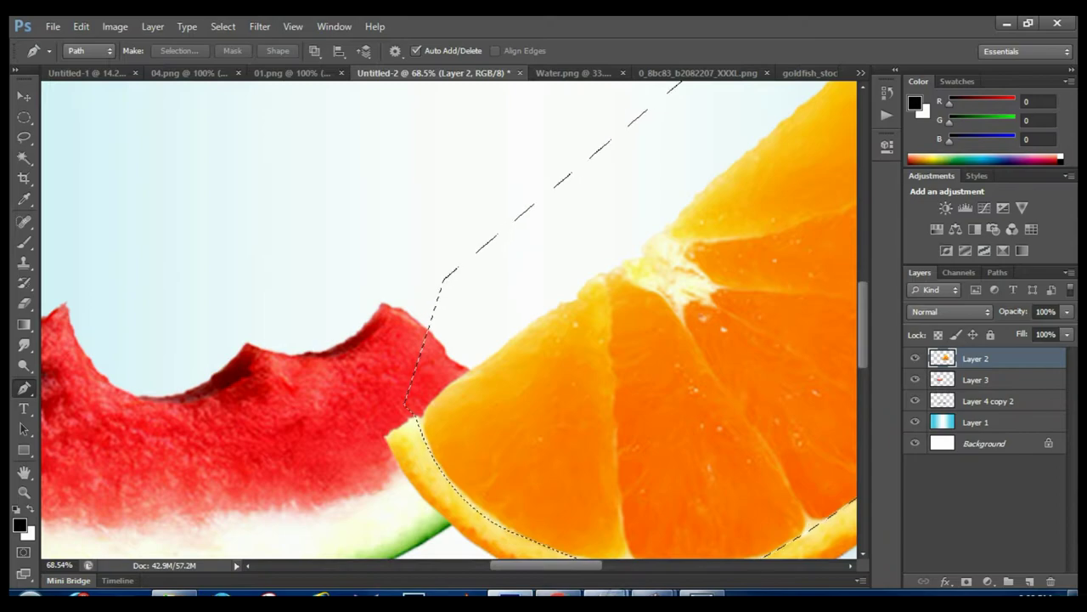
Note 'press layer mask' and add a selection-based mask to Layer 2
mouse_move(414, 595)
left_click(723, 544)
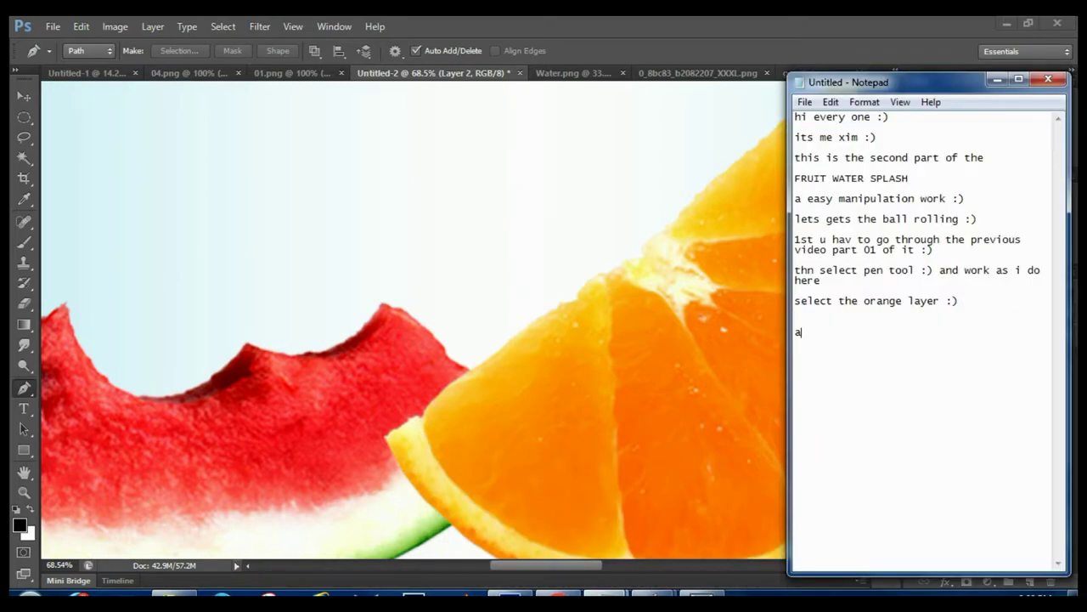
type("nd press layer mask")
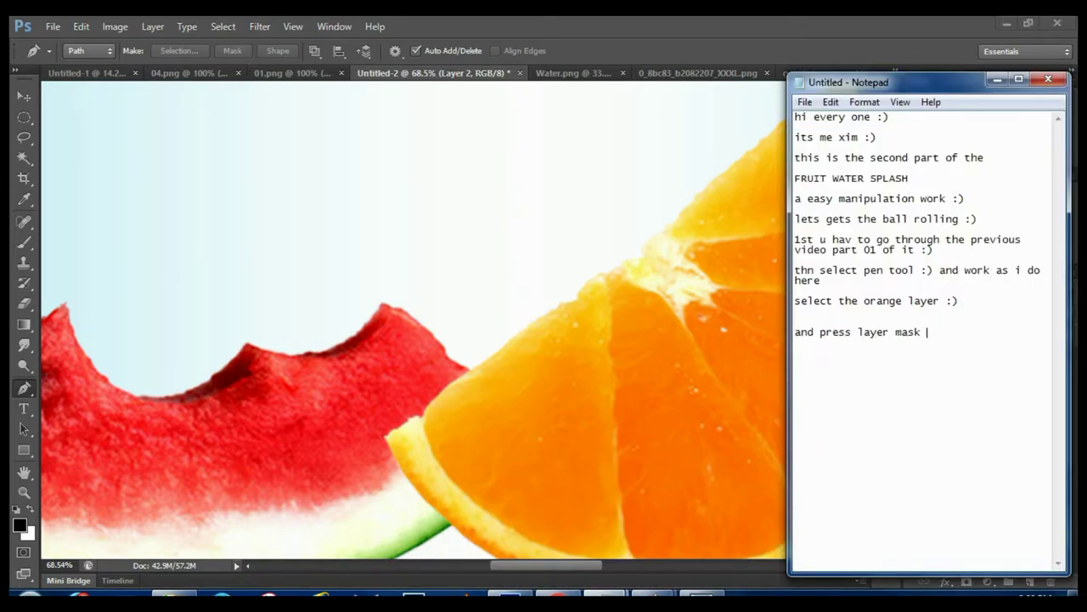
left_click(996, 79)
left_click(966, 582)
key("ctrl+0")
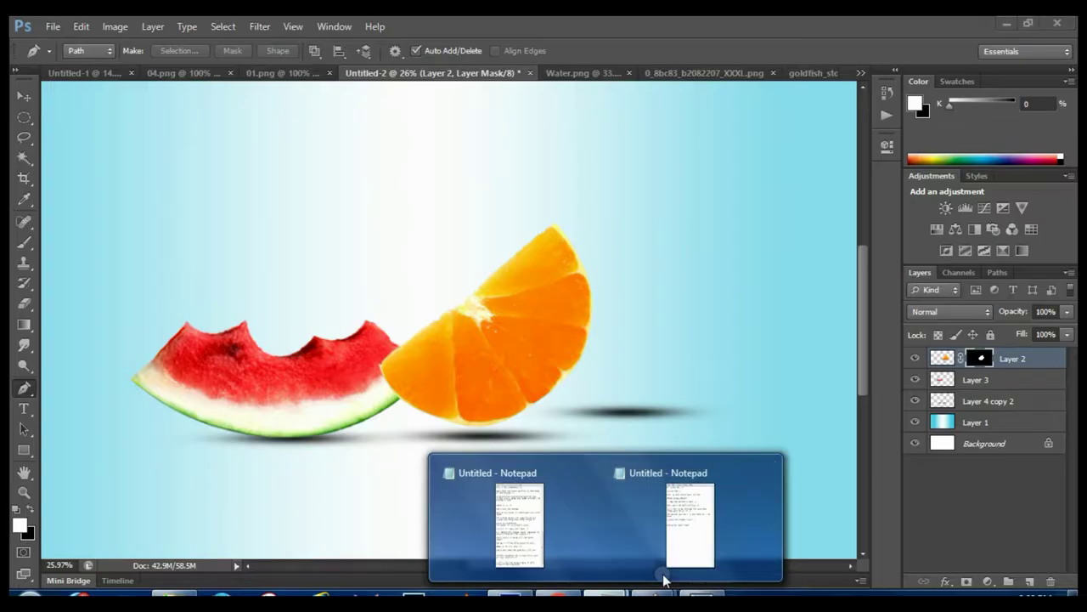
Note the Ctrl+I step and invert Layer 2's mask so only the rind remains
mouse_move(413, 595)
left_click(736, 524)
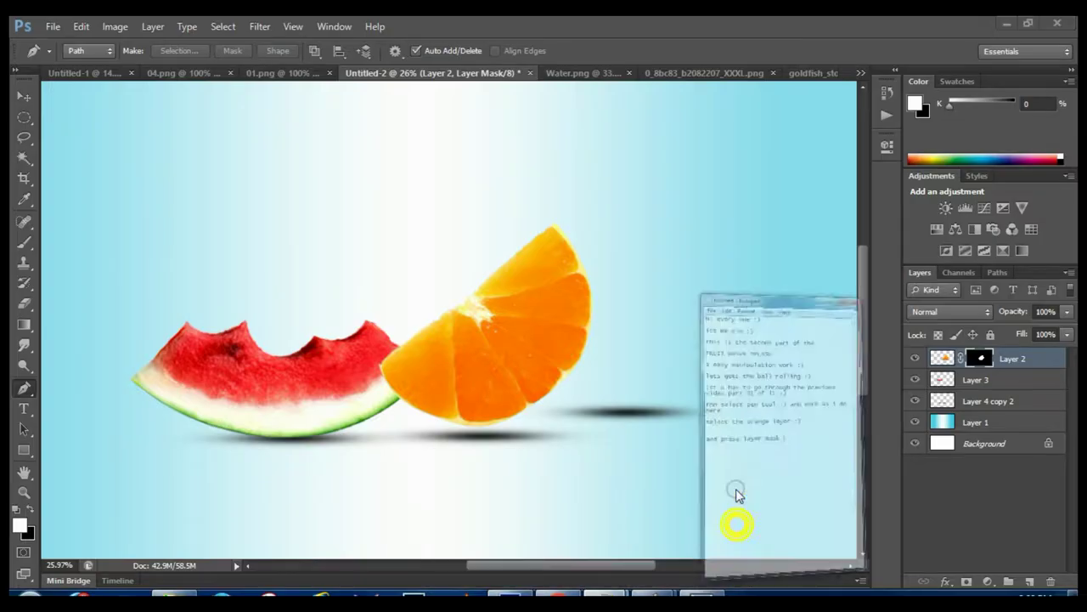
key("Return")
type("then p[")
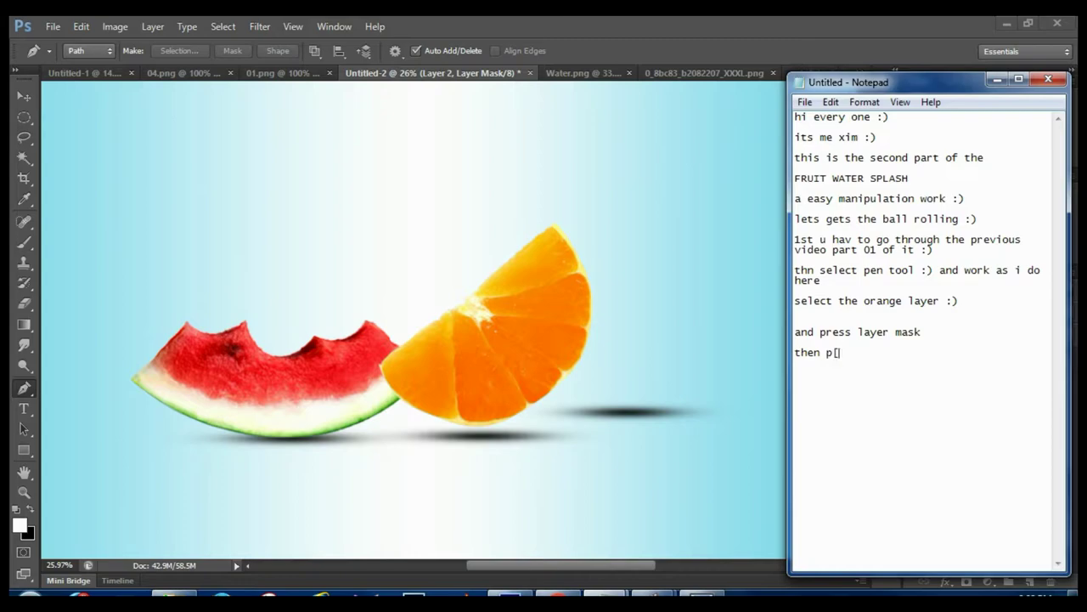
type("ress ctr+I ")
type("to inver")
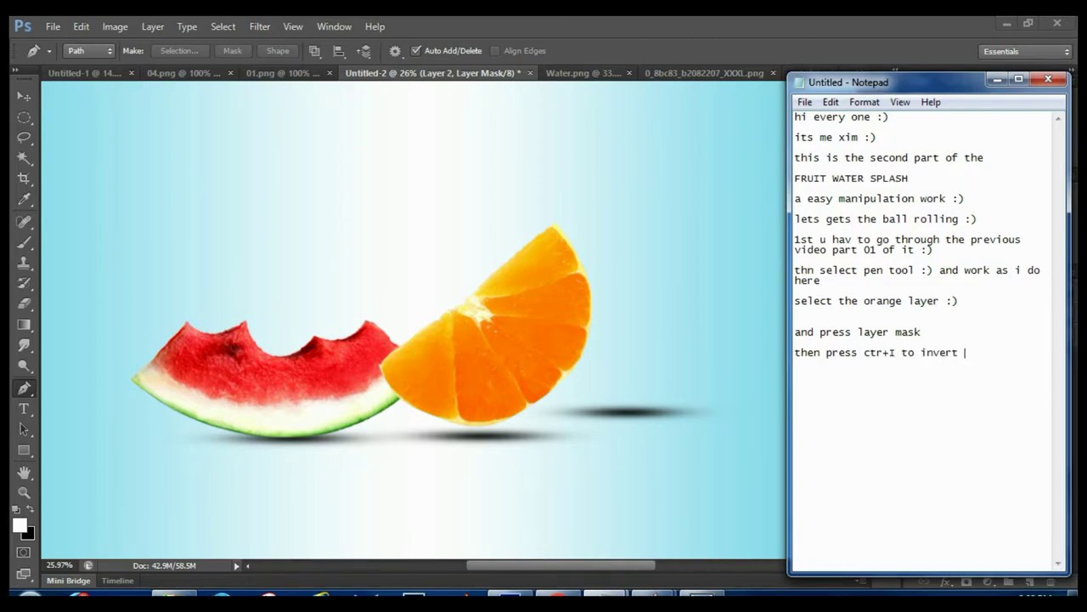
type("the process")
left_click(997, 79)
key("ctrl+i")
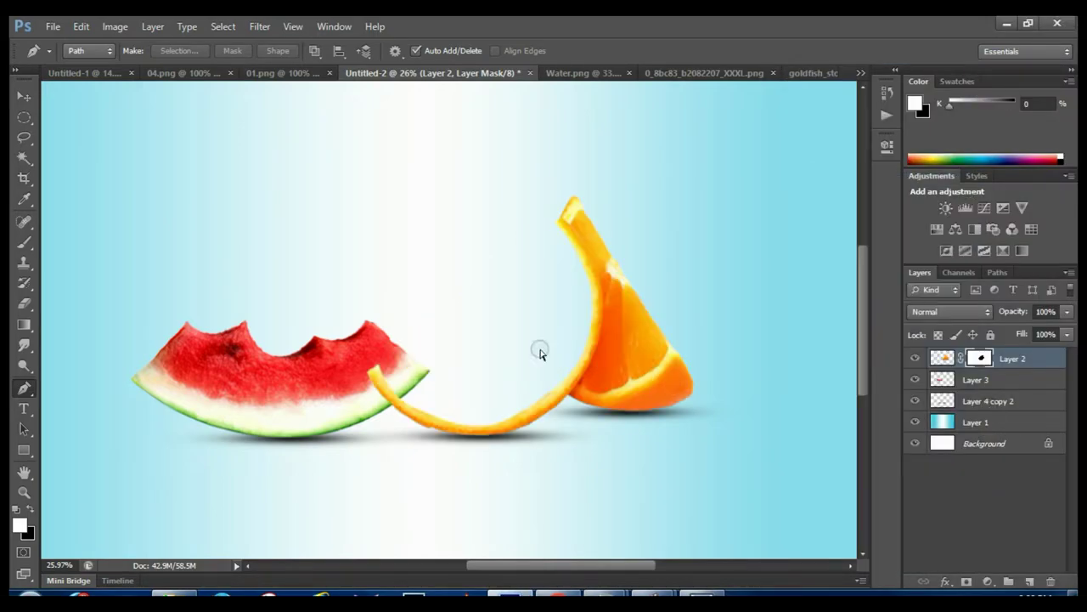
scroll(552, 353, "up", 2)
scroll(572, 382, "down", 4)
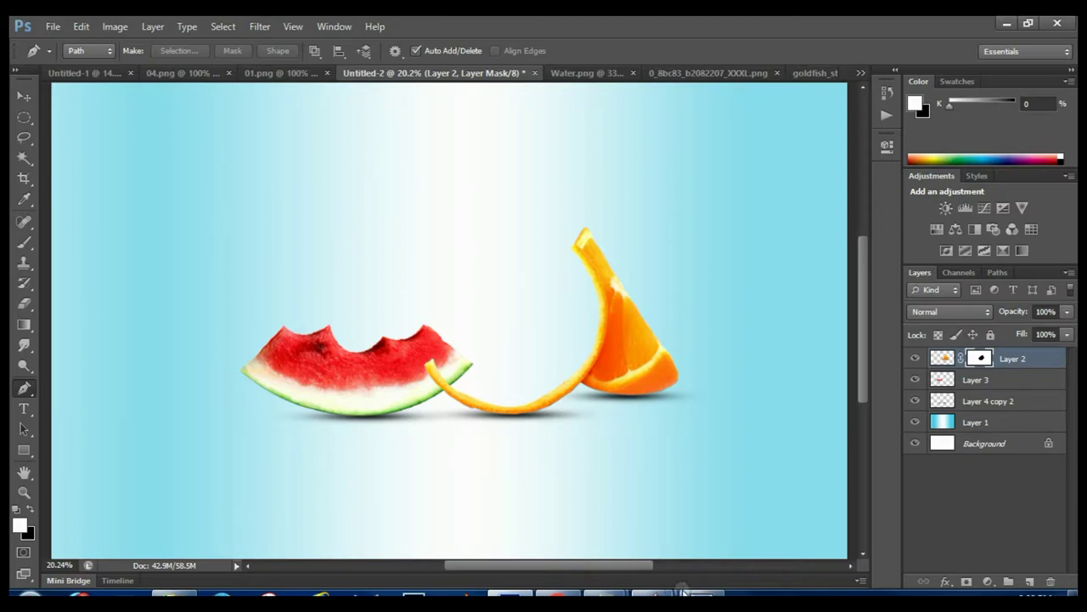
Show and then dismiss the screen recorder's control panel, returning to the notes
left_click(691, 586)
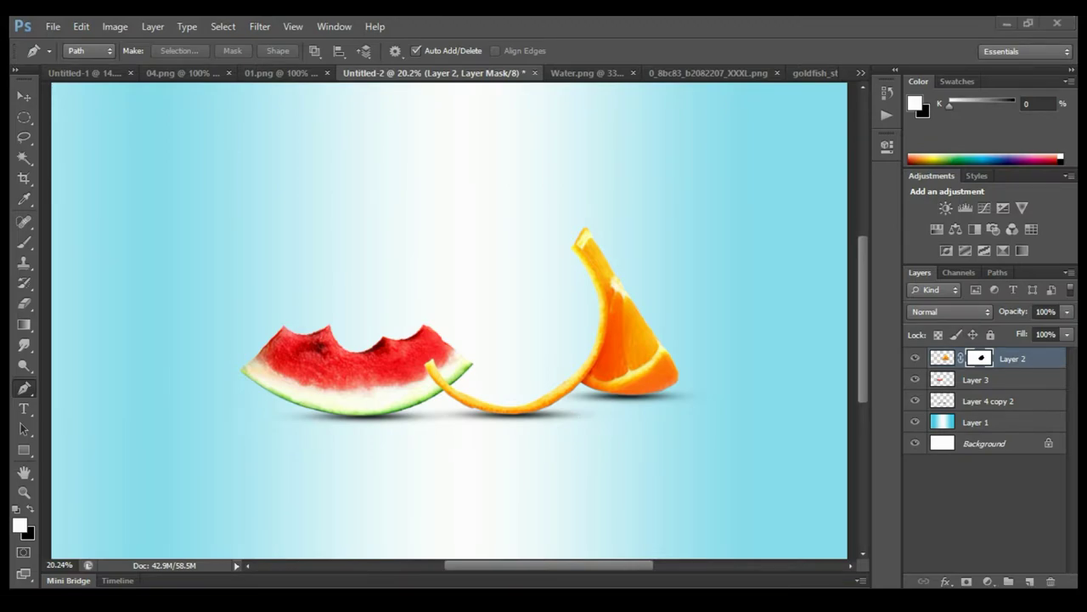
right_click(697, 592)
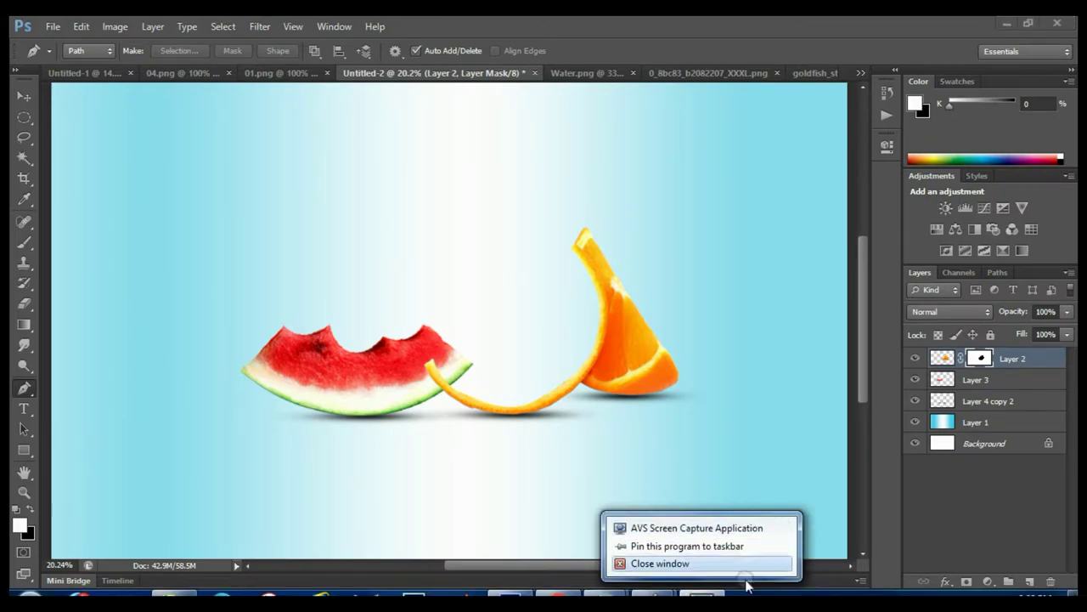
left_click(747, 584)
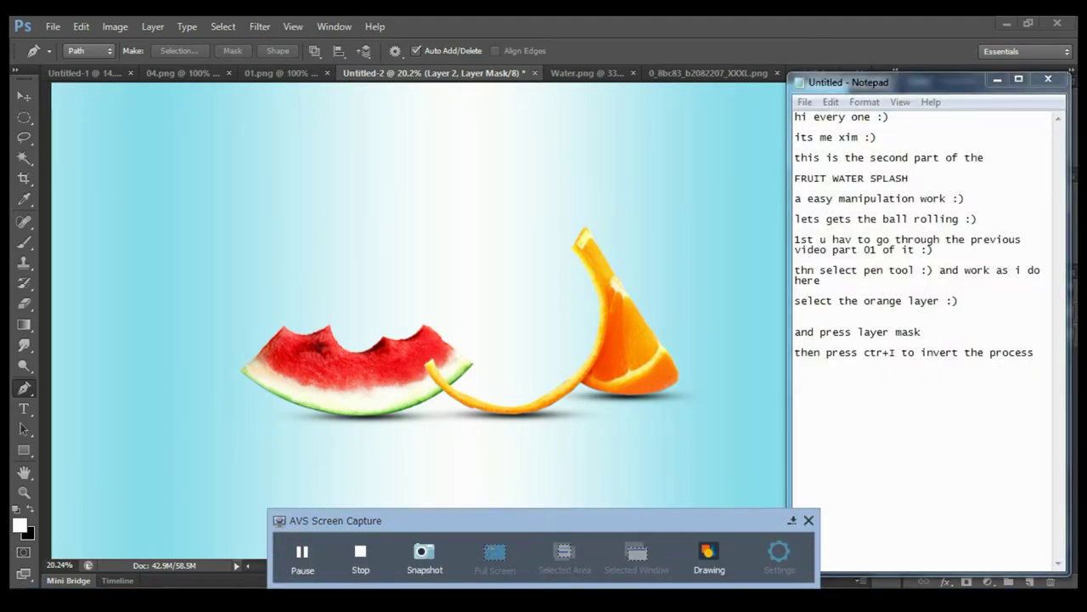
left_click(938, 80)
left_click(791, 520)
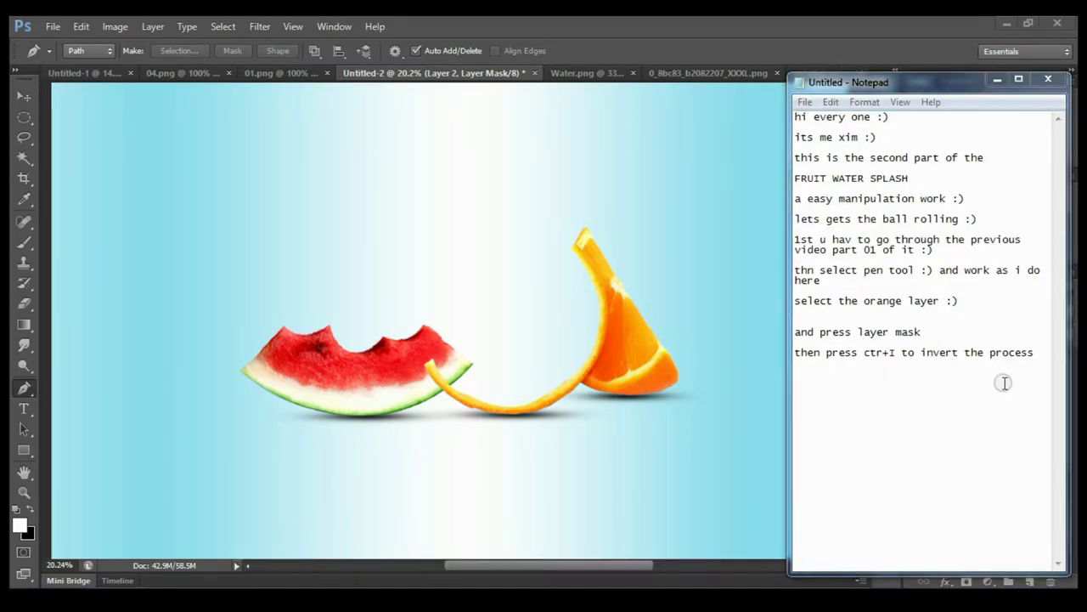
Add the line 'now :) go to the water image tab :)' at the end of the notes
left_click(1033, 359)
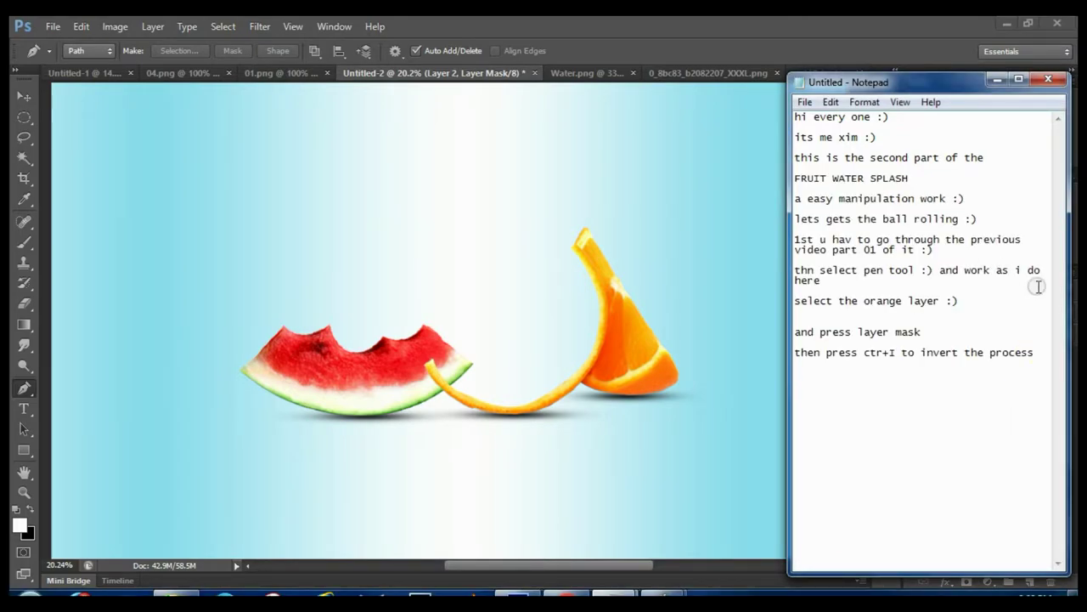
key("Return")
type("now :) ")
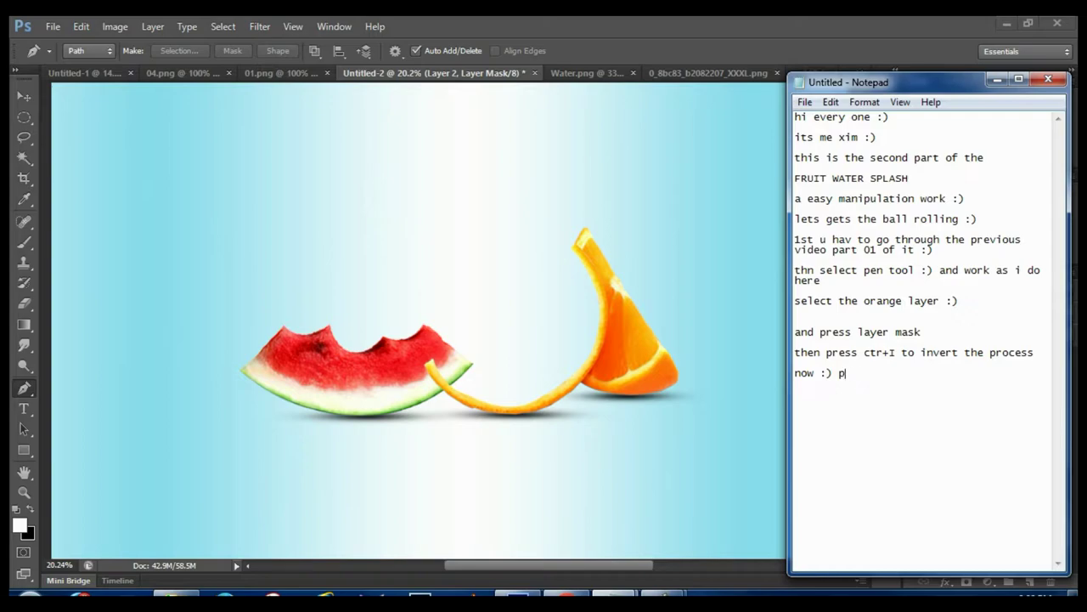
type("go to the ")
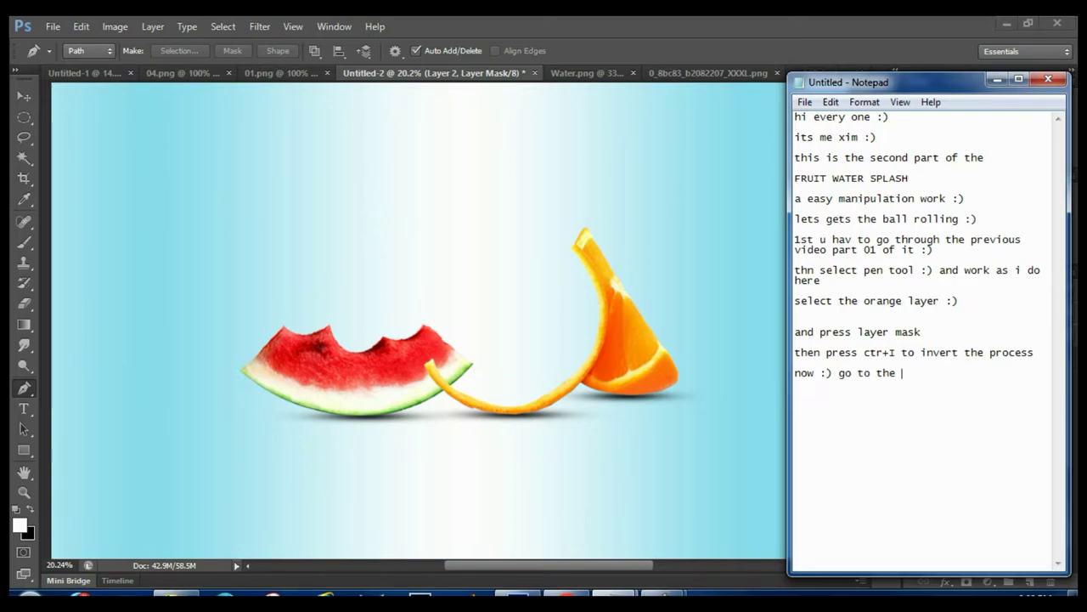
type("water")
type(" image tab :)")
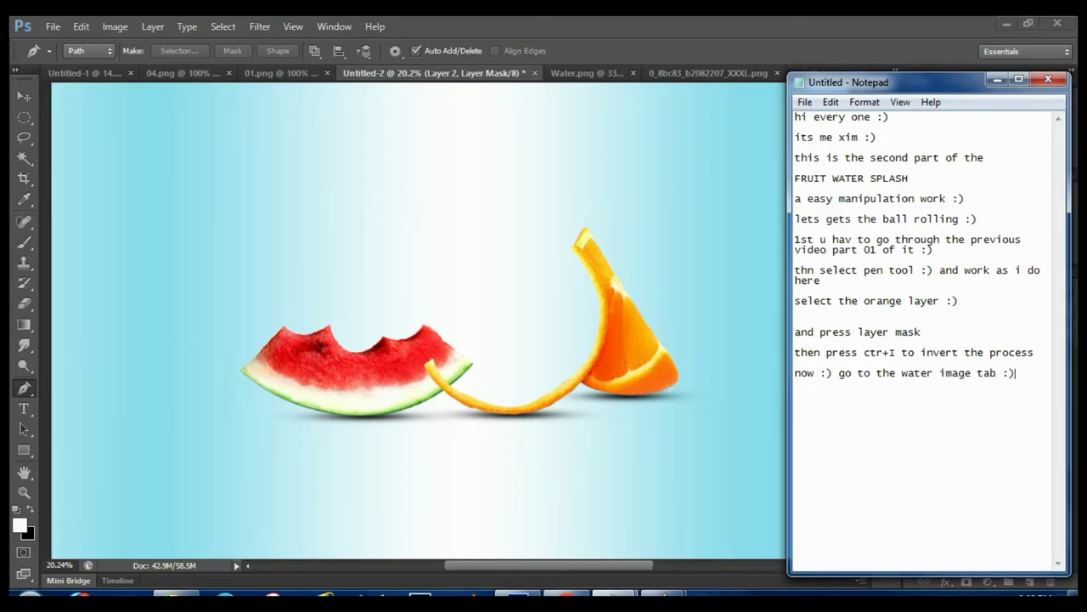
Drag the Water.png image into the Untitled-2 composite and note 'place it to this image'
left_click(995, 79)
left_click(588, 73)
left_click(402, 166)
left_click_drag(502, 436, 548, 558)
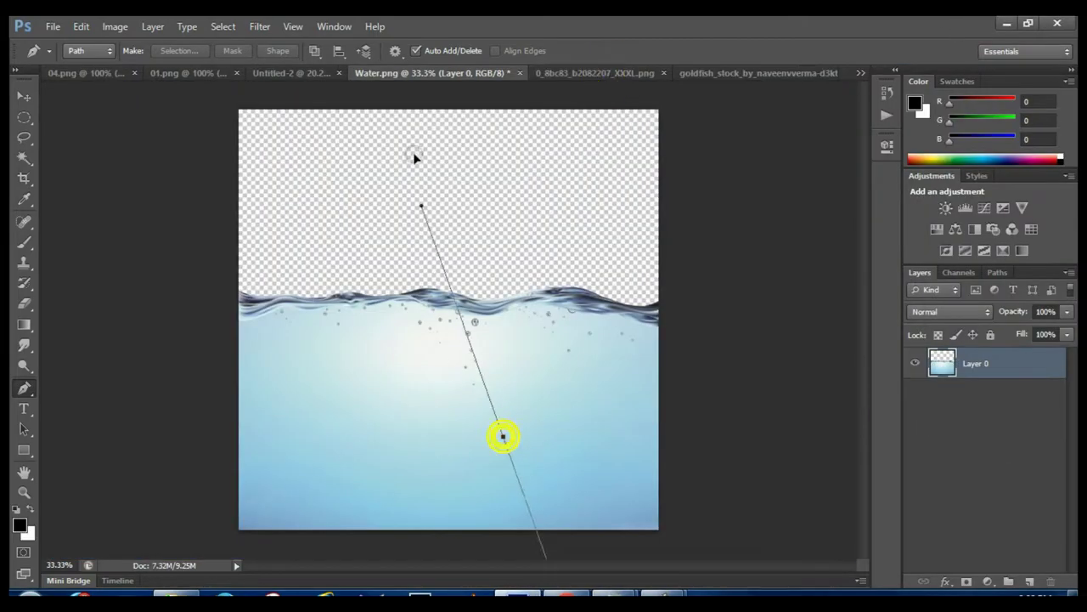
type("v")
type("an")
type("d pla")
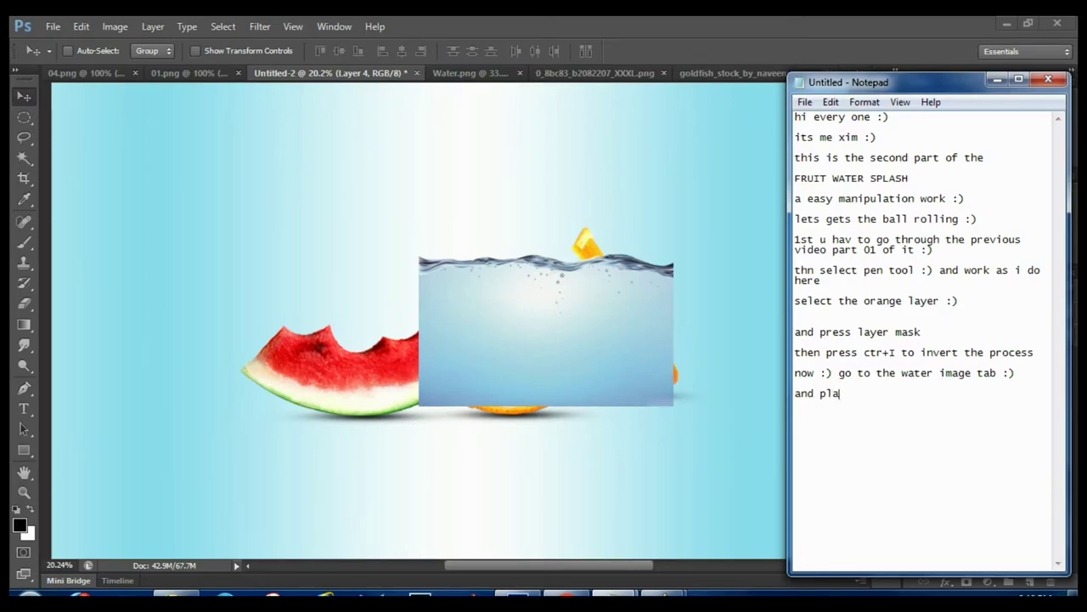
type("ce it to this image")
type(" :)")
Note 'ctr+ T for transform', then rotate the water about -38° and scale it to about 93%
left_click(996, 79)
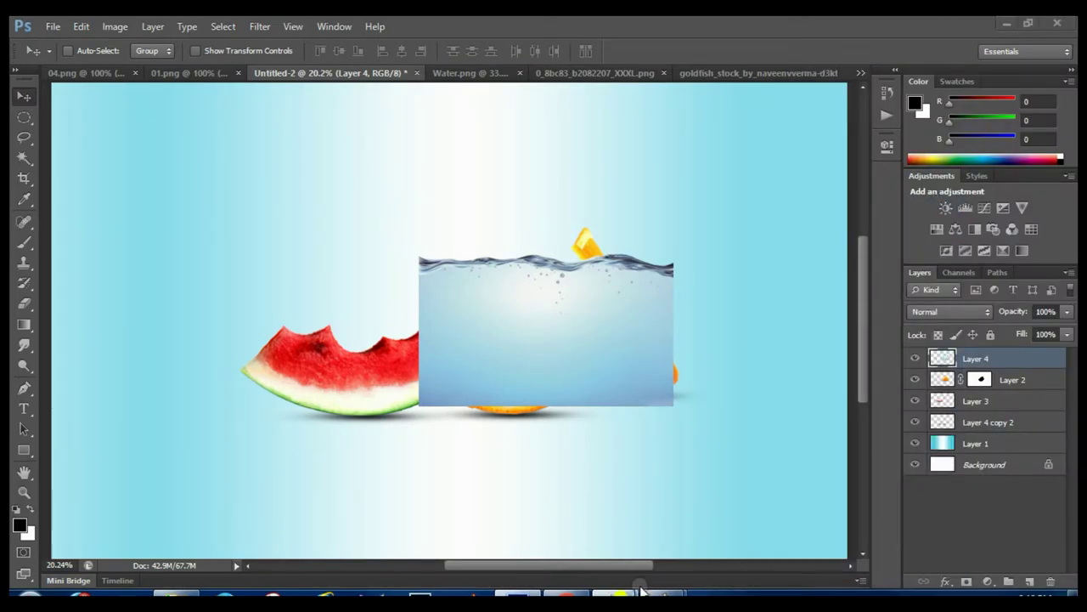
left_click(775, 535)
key("Return")
key("Return")
type("ctr")
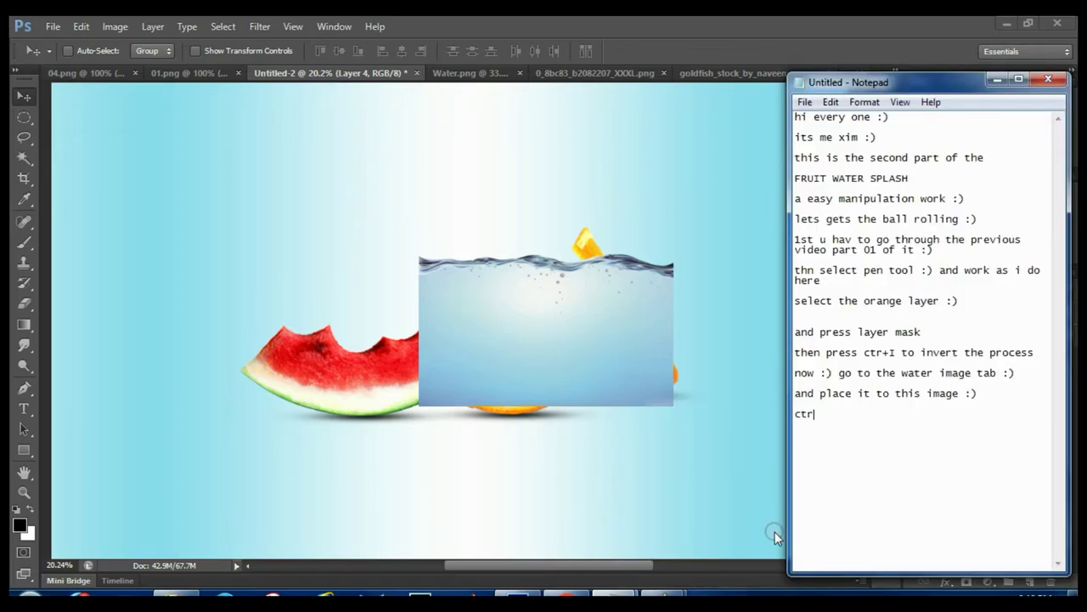
type("+ T for")
type(" transform")
left_click(997, 79)
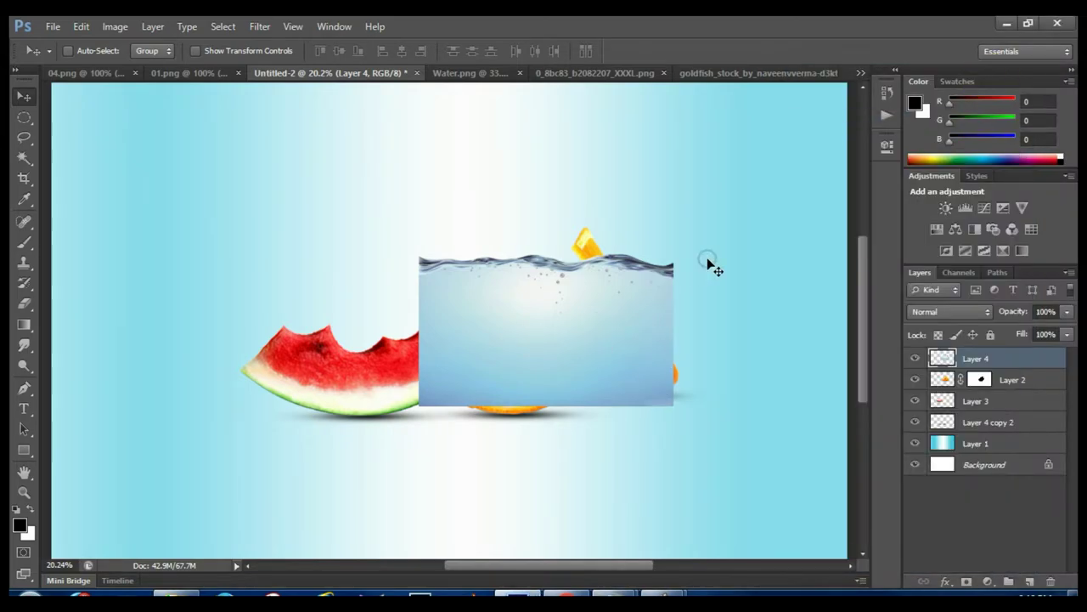
key("ctrl+t")
mouse_move(695, 225)
left_mouse_down()
mouse_move(612, 188)
mouse_move(580, 242)
mouse_move(624, 195)
left_mouse_up()
left_click_drag(554, 345, 561, 367)
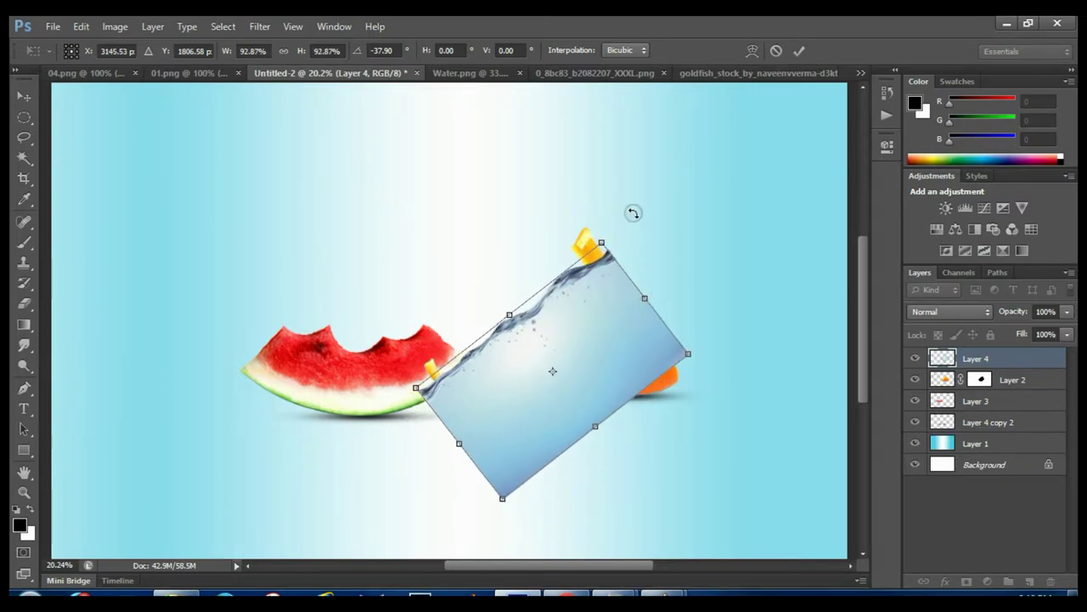
left_click_drag(631, 213, 637, 206)
left_click_drag(566, 309, 563, 302)
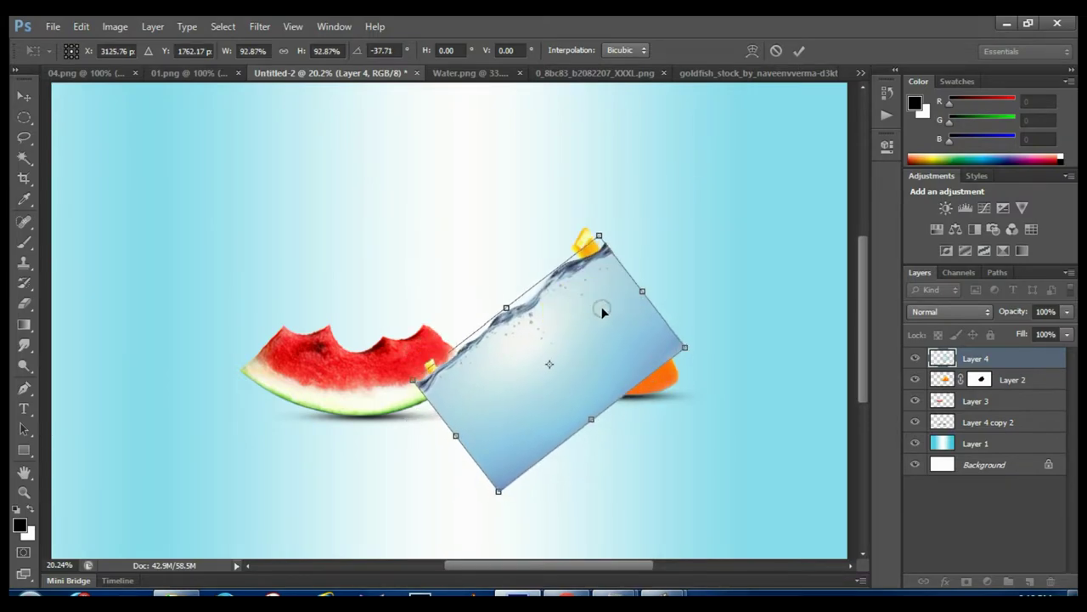
Commit the water layer's transform and note 'now select the orange layer'
key("Return")
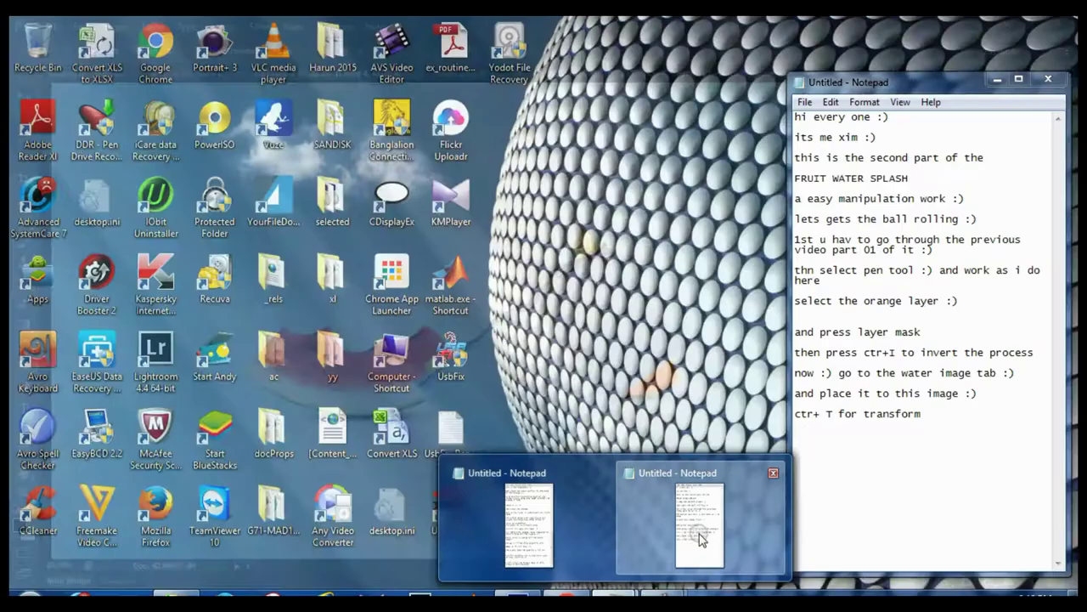
left_click(700, 538)
key("Return")
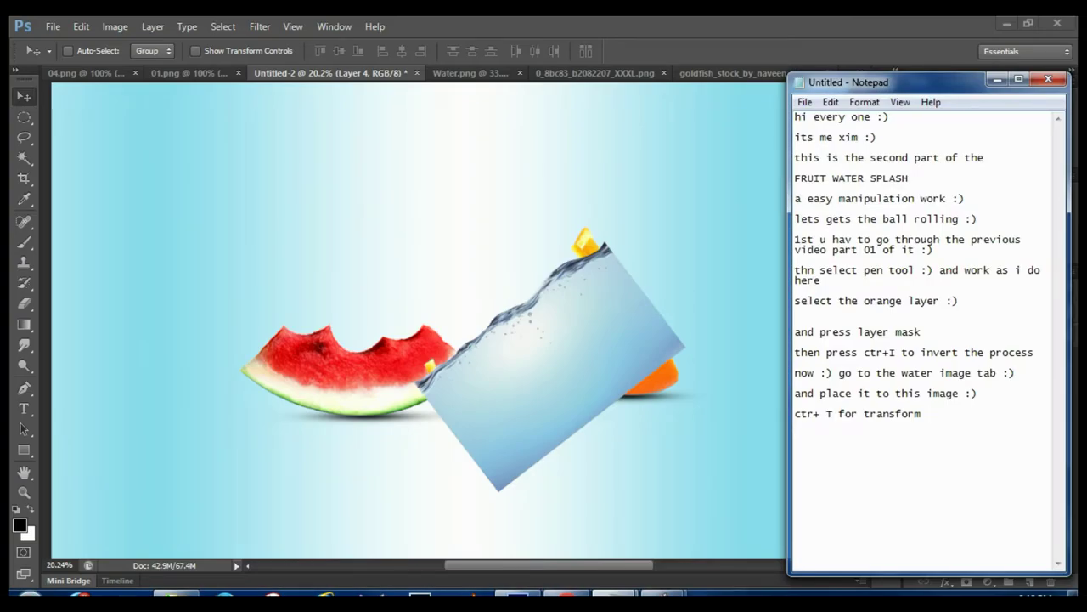
type("now select")
type(" the orange layer")
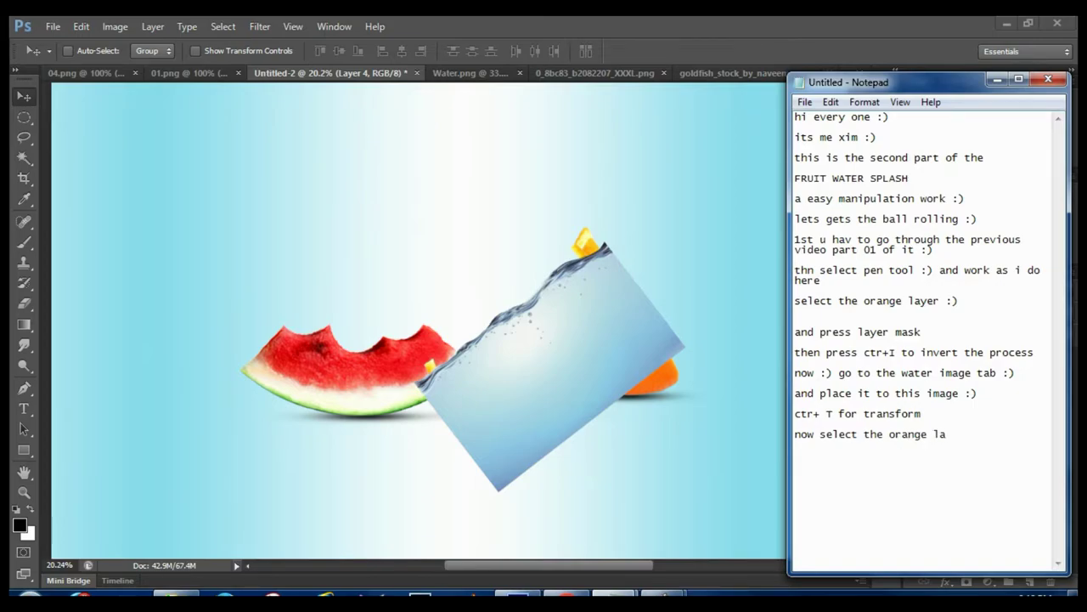
Make the orange Layer 2 active and note how to select the layer
left_click(997, 79)
left_click(943, 380)
left_click(685, 524)
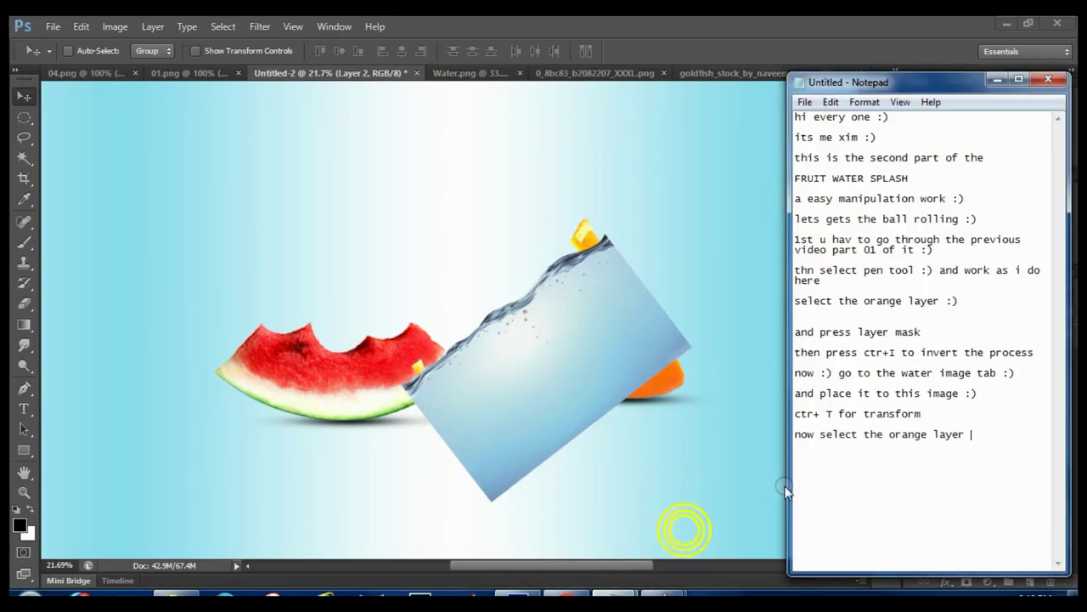
type("select the ")
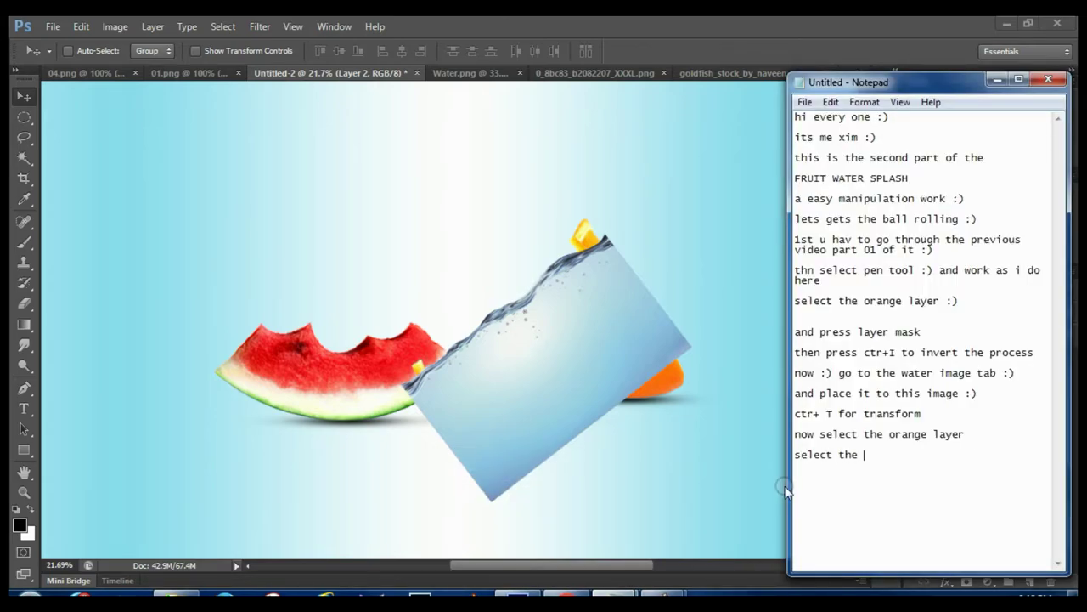
type("lat")
type("ask bt ")
type("hol")
type("ding ctr")
type(" bu")
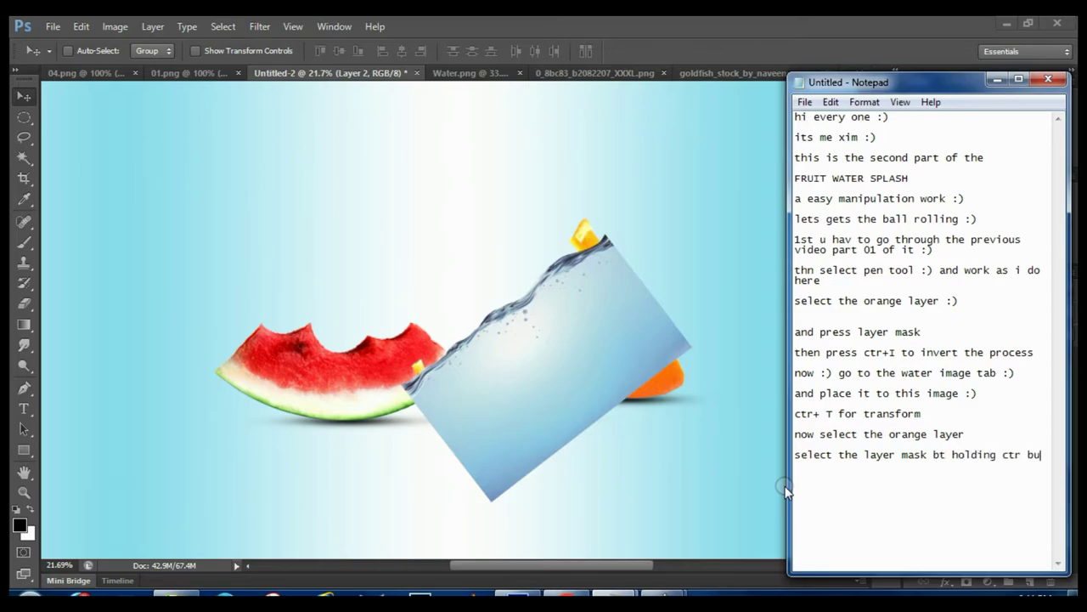
type("tton")
Load Layer 2's mask as a selection and note 'then go to the water image layer'
left_click(998, 82)
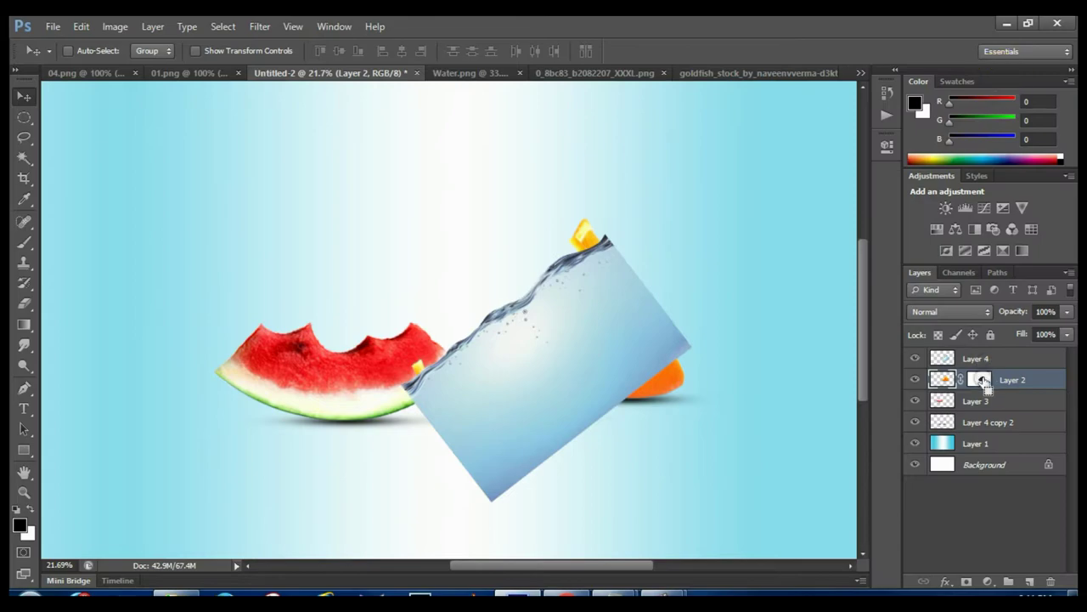
left_click(981, 379, "ctrl")
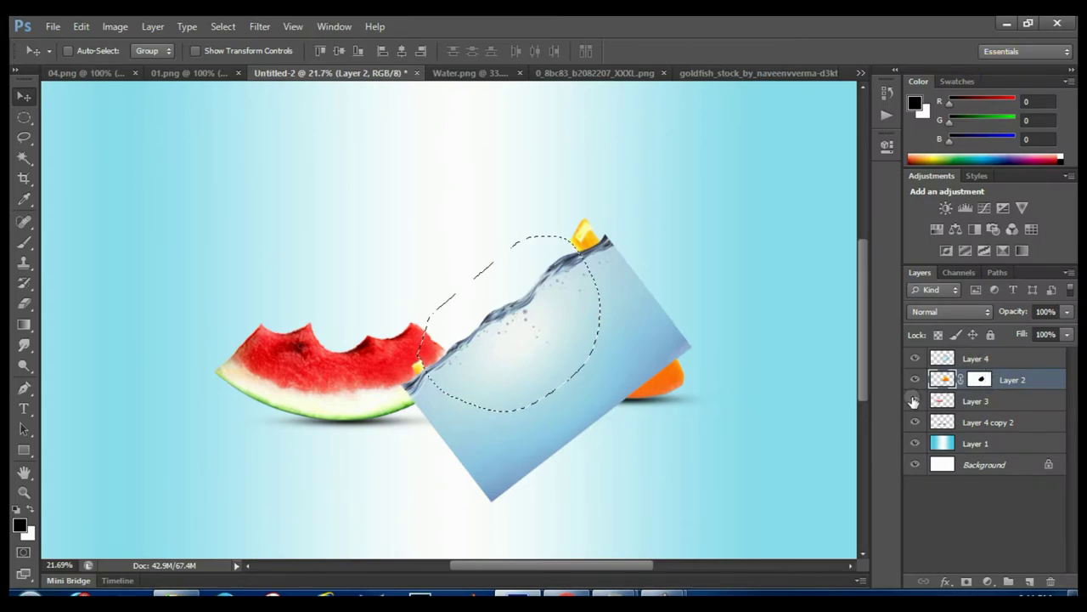
mouse_move(662, 595)
left_click(709, 558)
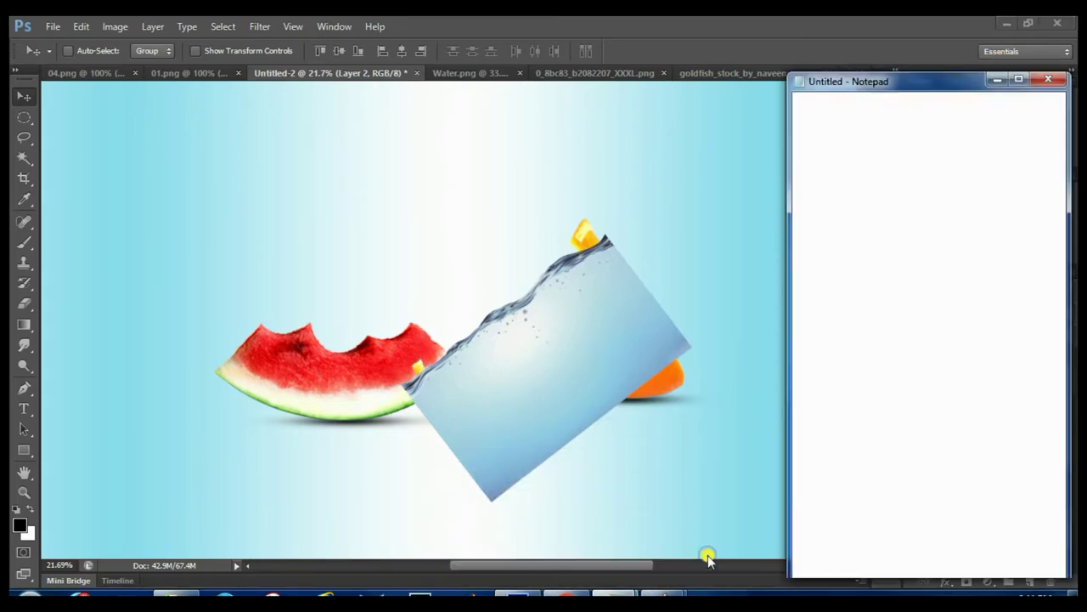
left_click(889, 491)
type("then go t")
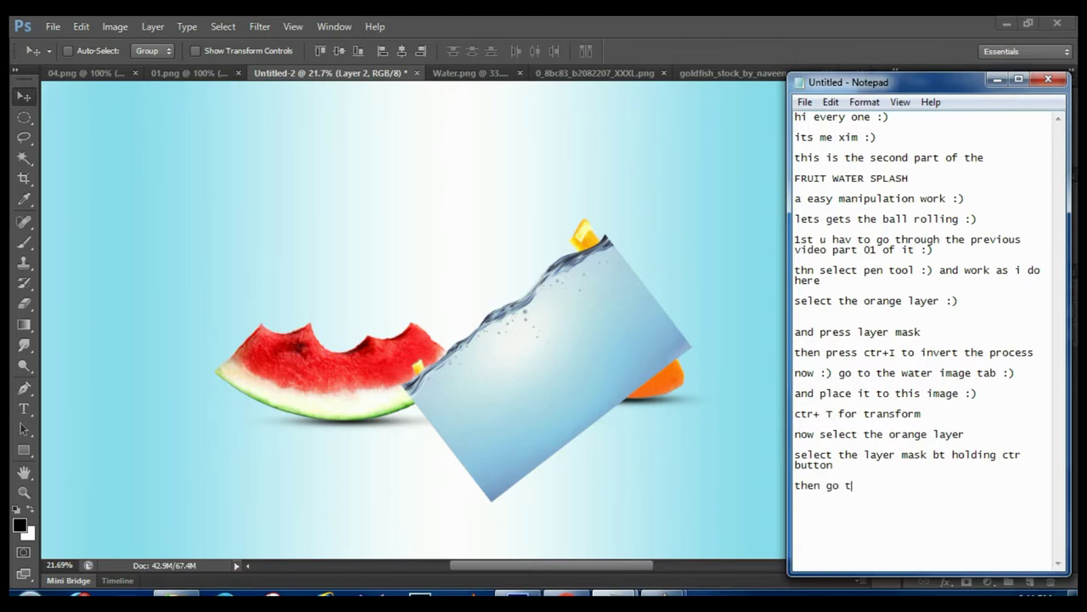
type("o the water i")
type("mage layer")
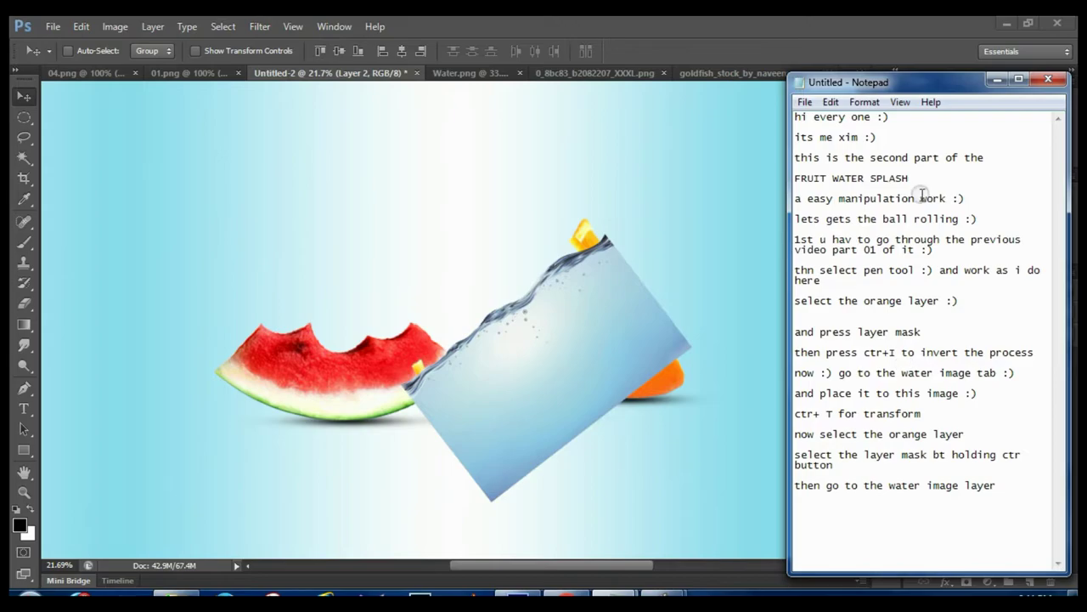
Select water Layer 4, note 'and hit layer mask button', and add a mask from the selection
left_click(991, 81)
mouse_move(514, 595)
left_click(963, 359)
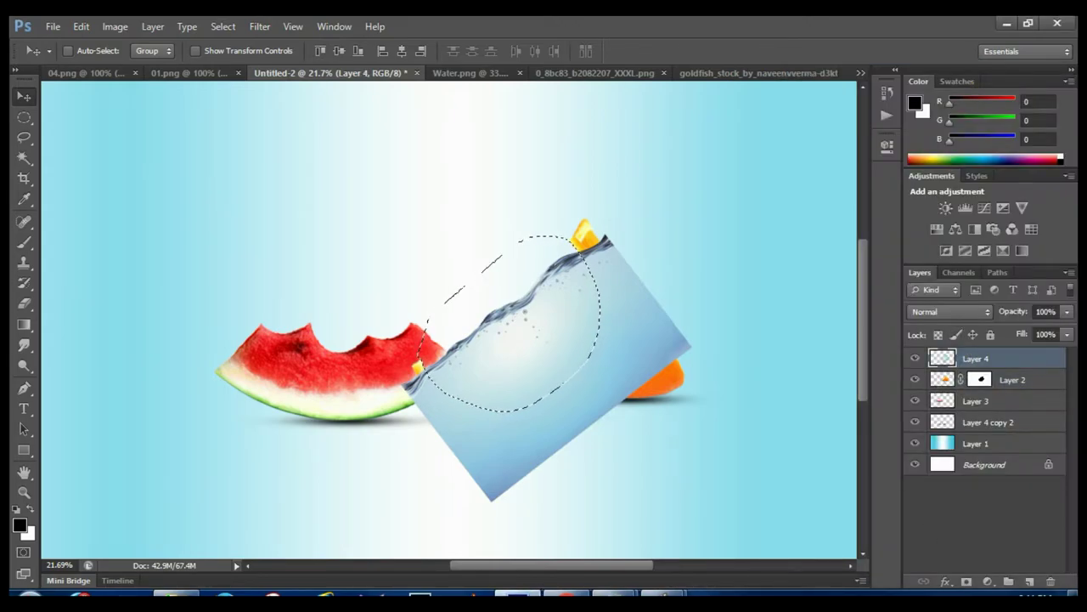
left_click(716, 555)
key("Return")
type("and ")
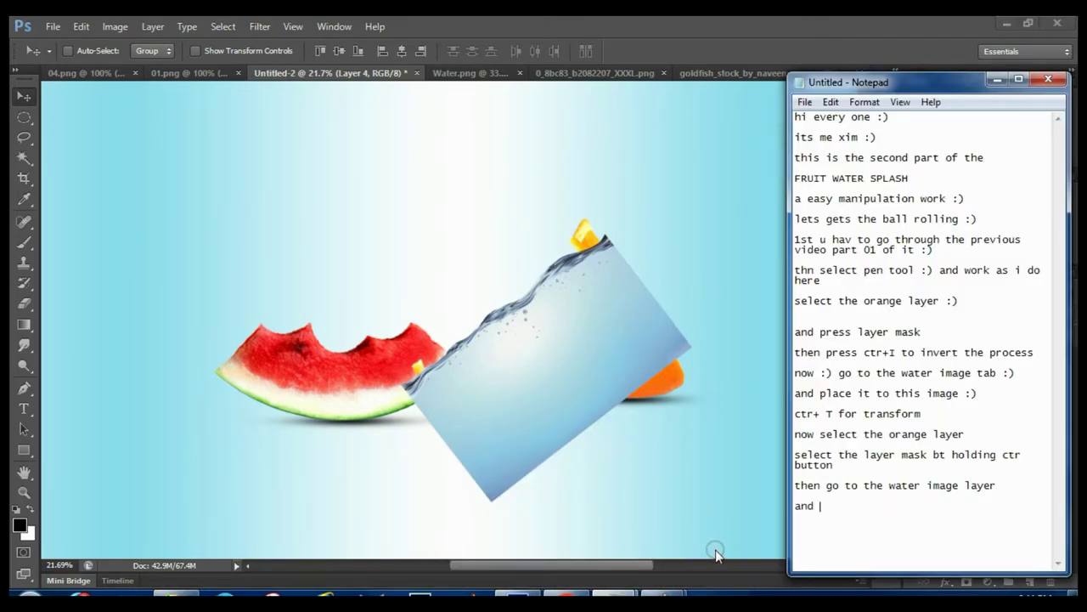
type("hit layer mask")
type("utton")
left_click(998, 80)
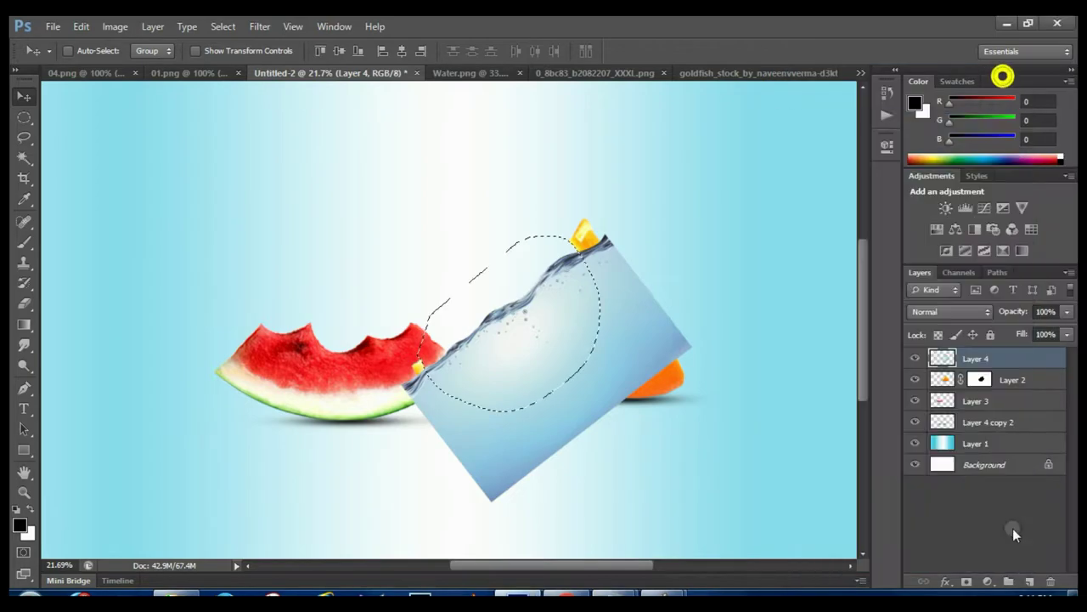
left_click(969, 581)
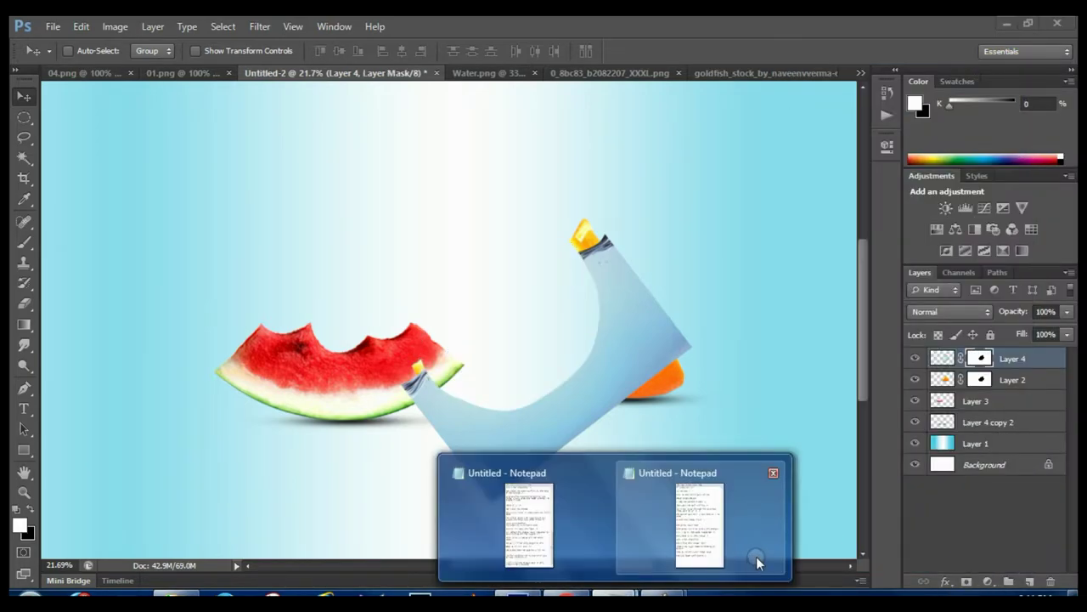
Note 'ctr + I to invert the process' so the water shows only inside the rind
left_click(756, 559)
key("Return")
type("ctr ")
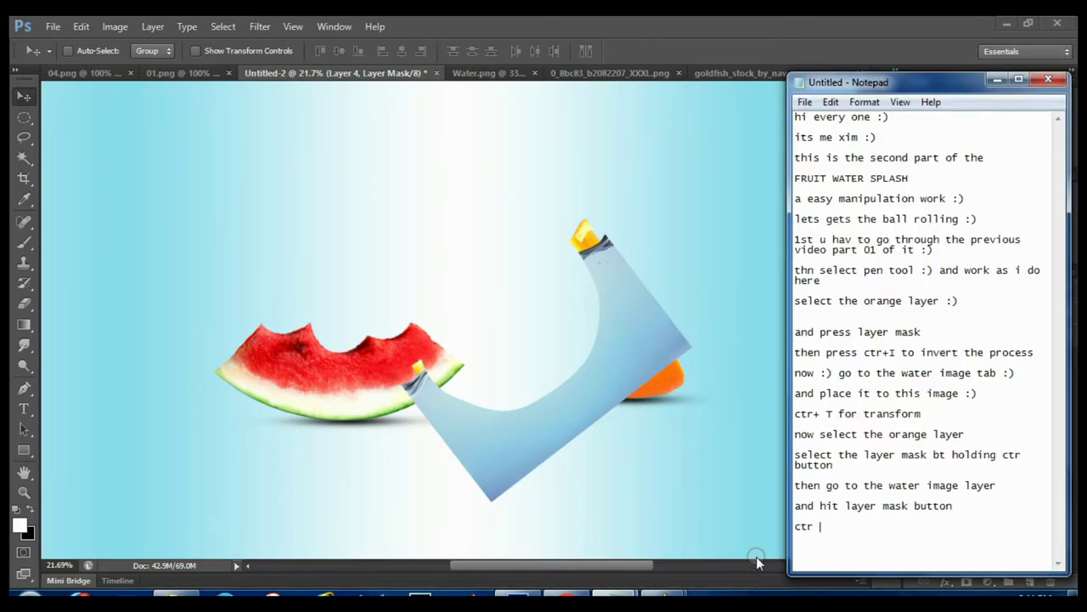
type("+ I to invert t")
type("he process")
left_click(999, 81)
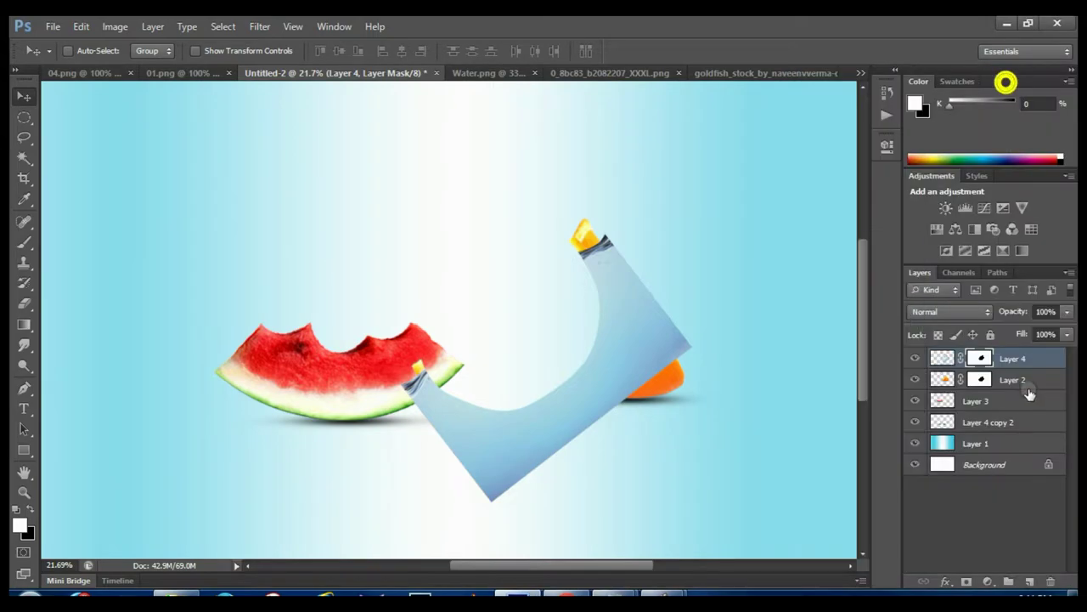
mouse_move(616, 594)
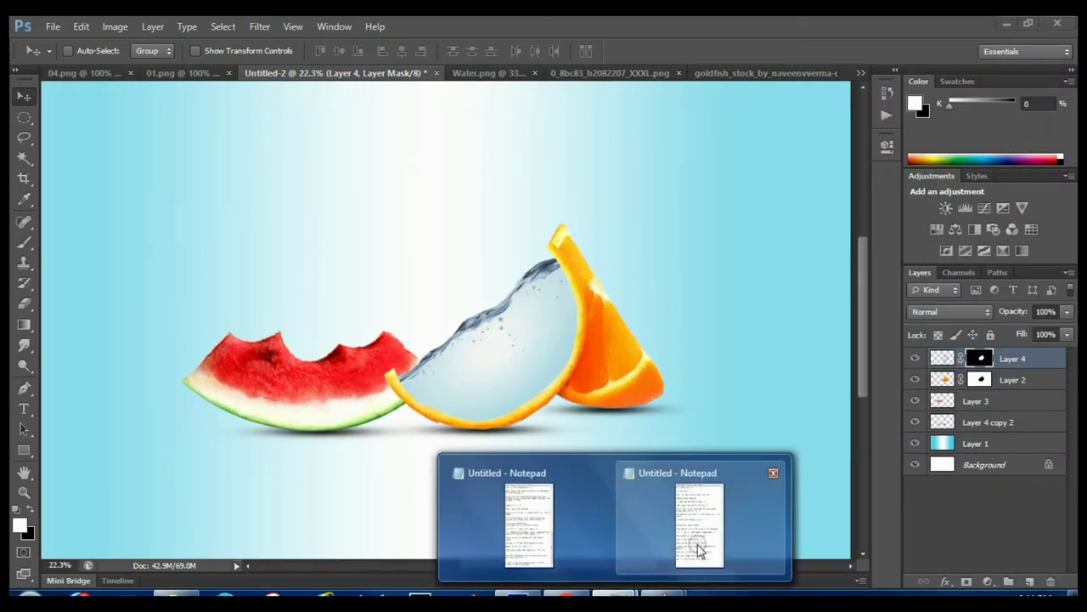
Try Filter > Liquify, dismiss the graphics processor notice and cancel it
left_click(699, 549)
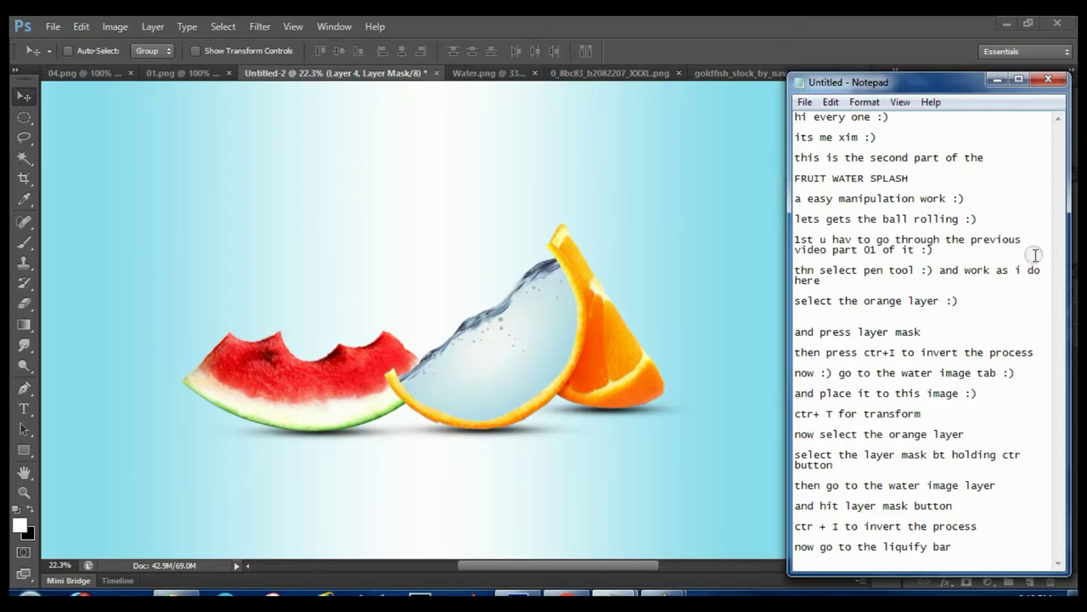
left_click(997, 79)
left_click(260, 26)
left_click(316, 136)
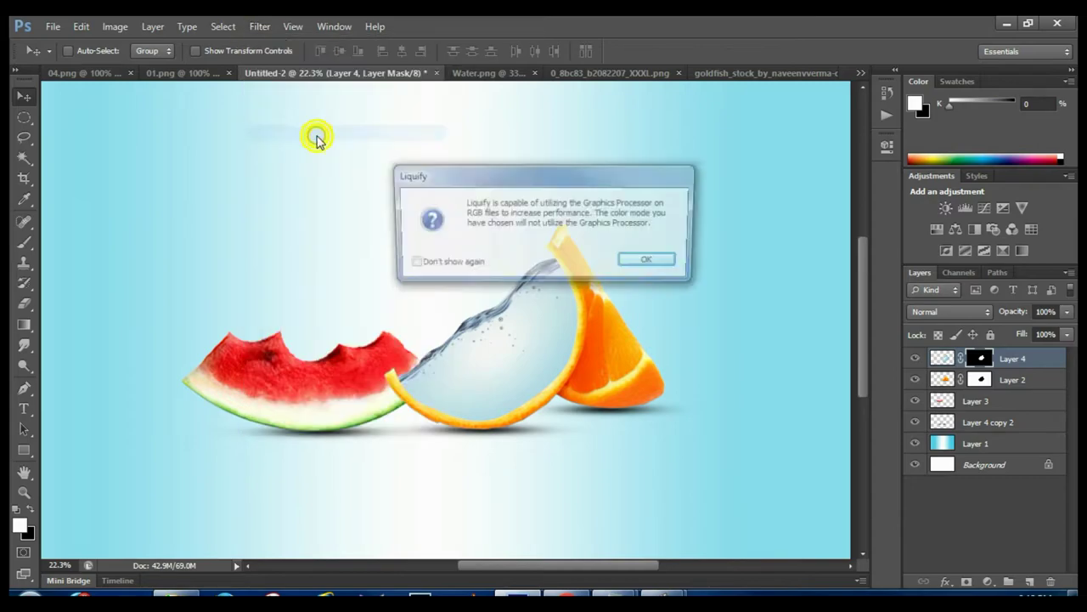
left_click(649, 262)
left_click(964, 83)
Add a notes reminder, target Layer 4's image thumbnail, and reopen Filter > Liquify
left_click(695, 552)
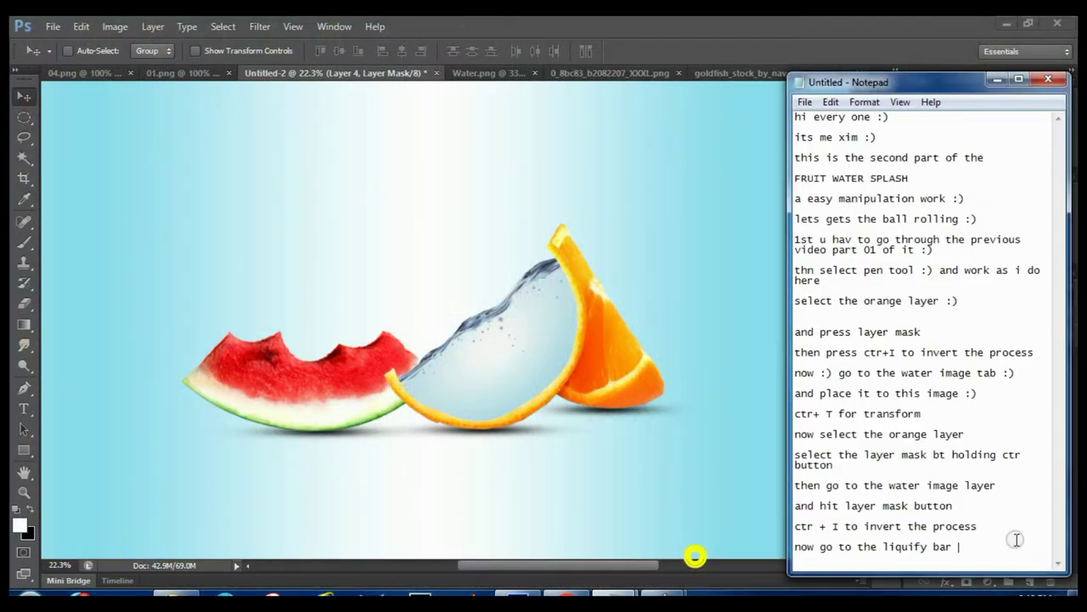
key("Return")
type("make sure image is selected not the mask")
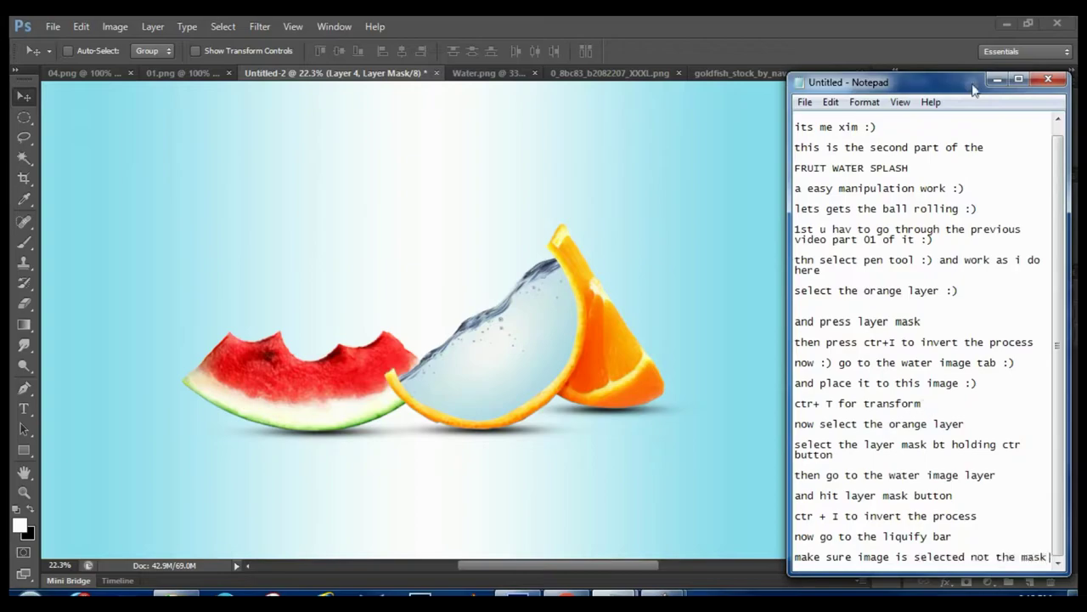
left_click(998, 79)
left_click(943, 358)
left_click(260, 26)
left_click(298, 130)
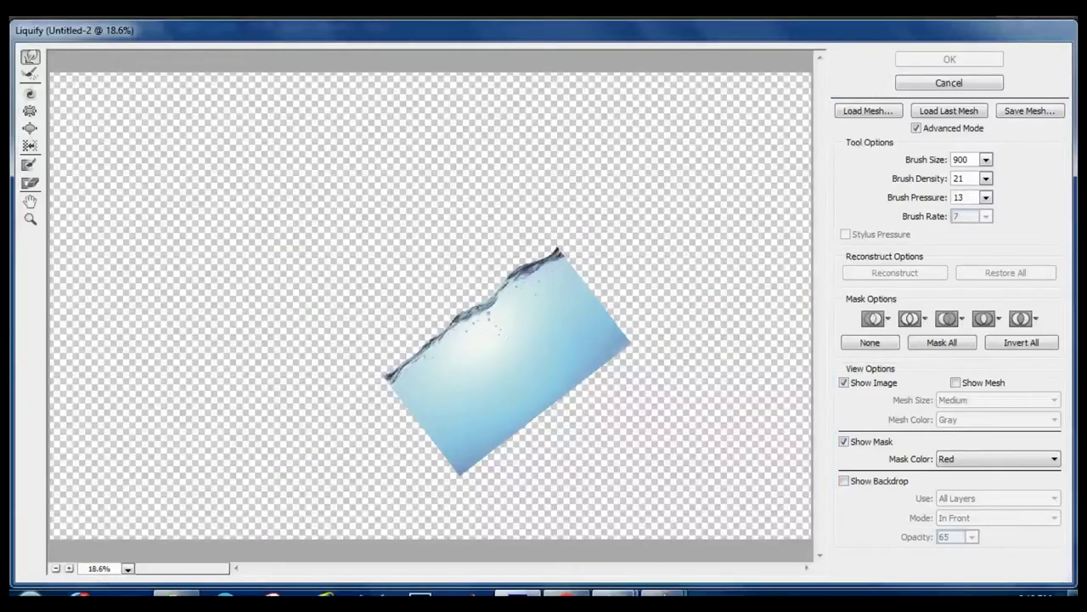
Turn on Show Backdrop in Liquify and add a 'now liquify as i do here' line to the notes
left_click(691, 538)
key("Return")
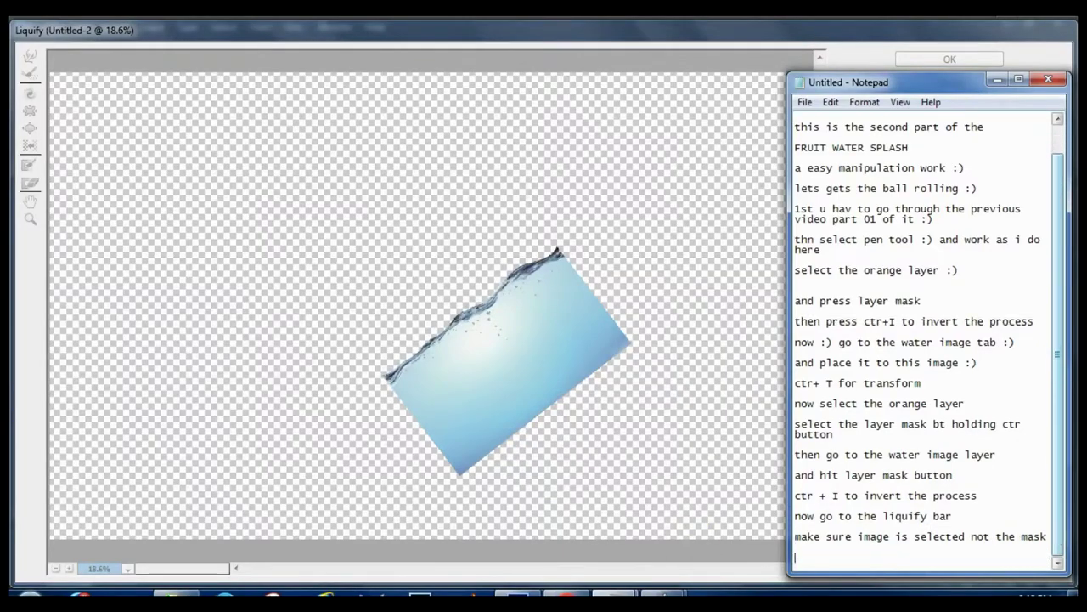
type("tik")
left_click_drag(914, 82, 859, 67)
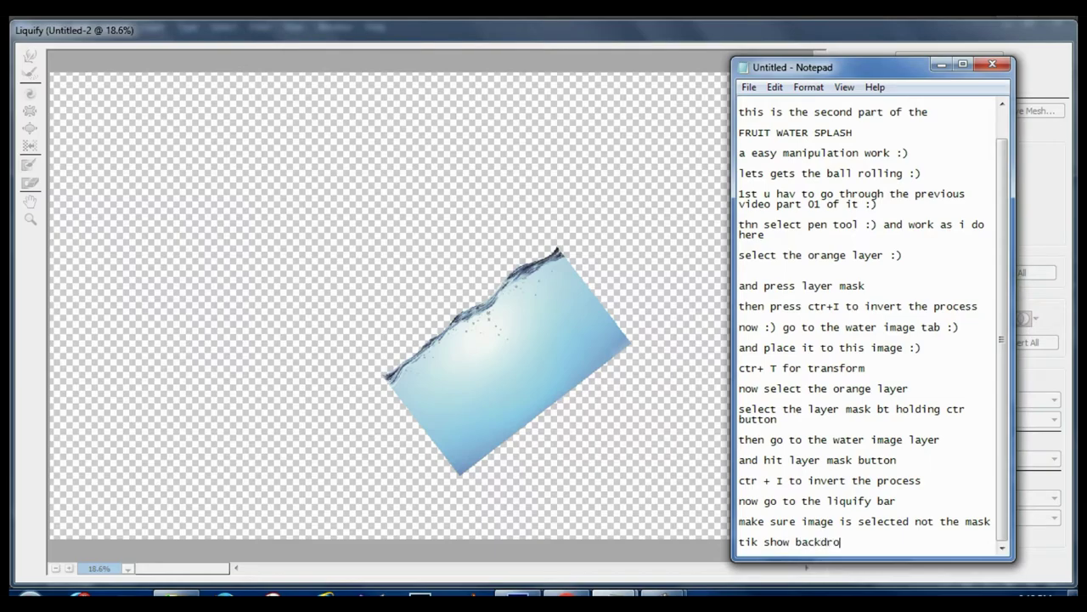
left_click(943, 65)
left_click(845, 479)
left_click(731, 533)
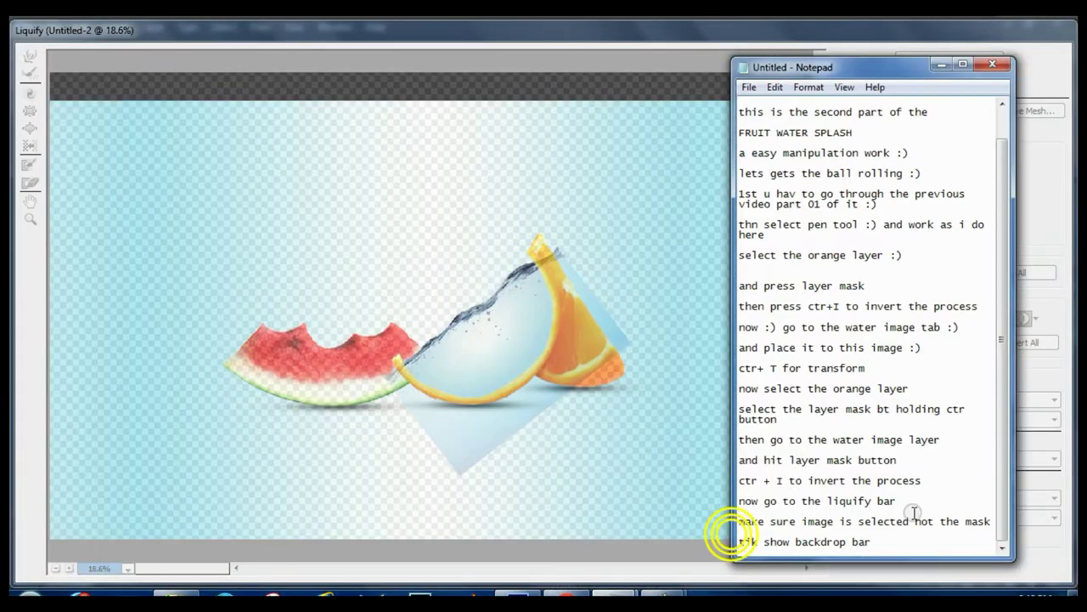
key("Return")
type("now liquify as i do here")
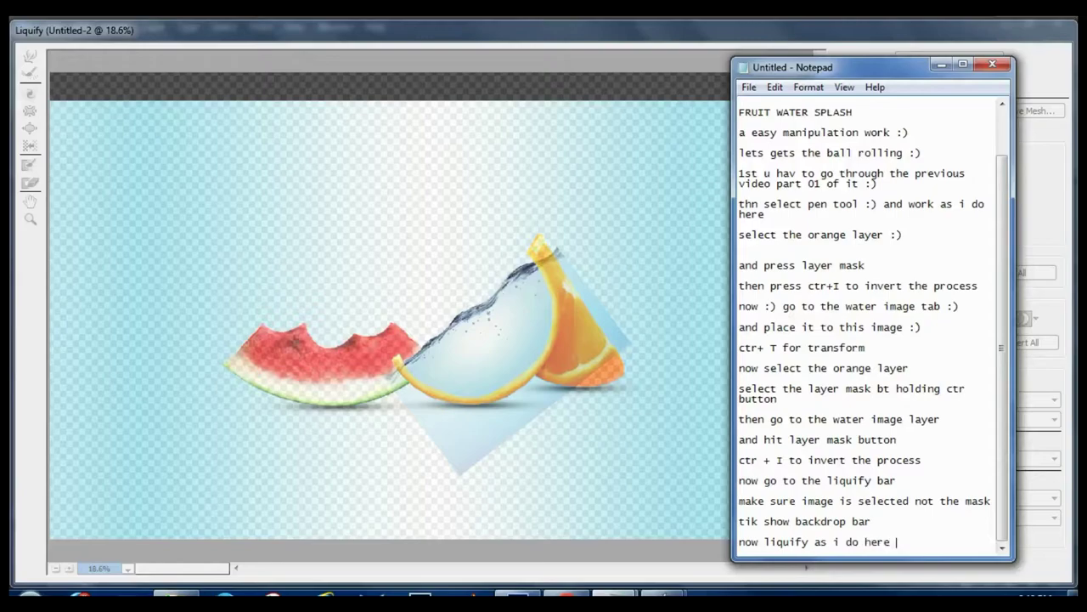
left_click(943, 66)
Forward-warp the water edge with a 400–900 brush along the rind, then apply Liquify
left_click_drag(444, 274, 476, 278)
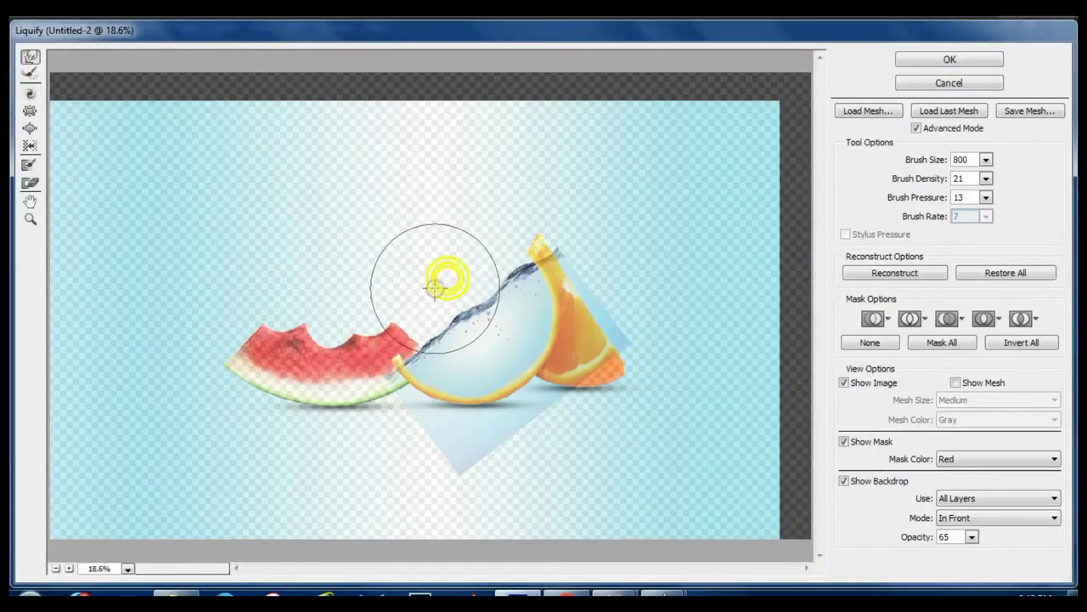
key("bracketright")
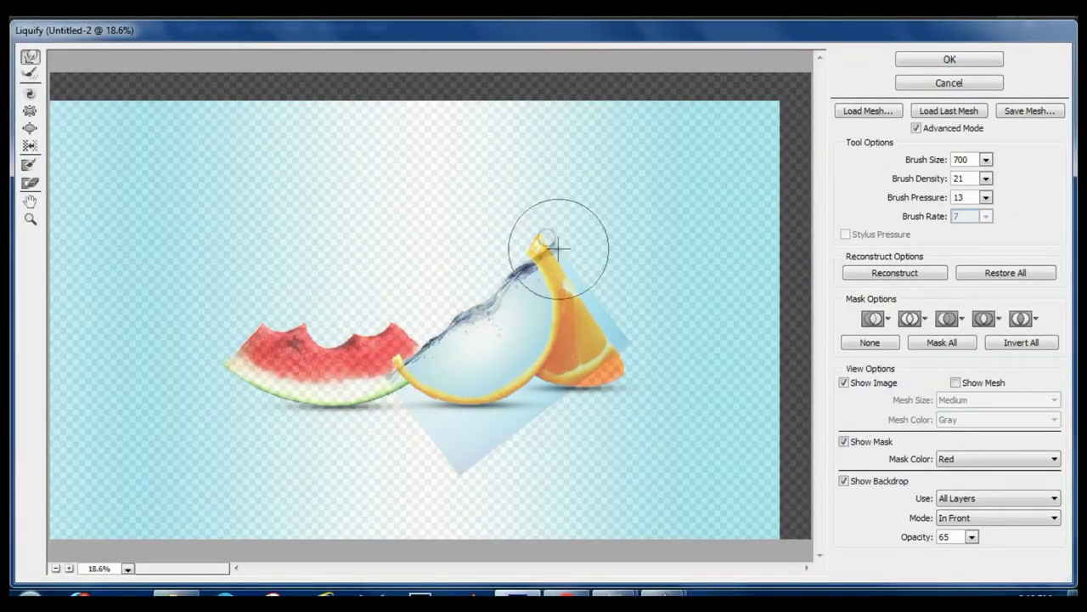
mouse_move(553, 243)
left_mouse_down()
mouse_move(457, 325)
mouse_move(383, 352)
left_mouse_up()
key("bracketleft")
key("bracketleft")
key("bracketleft")
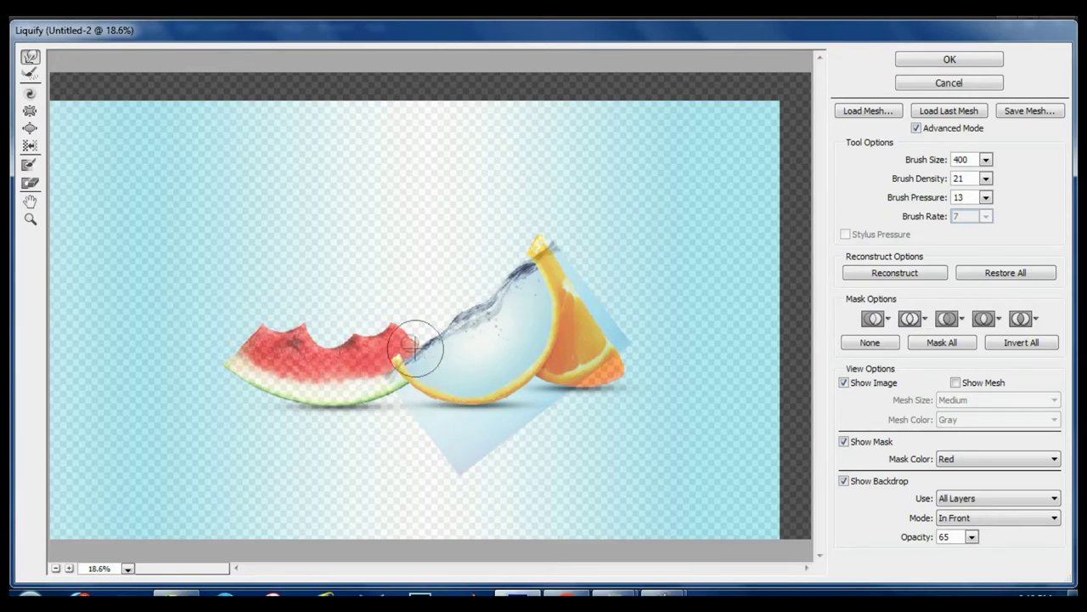
key("bracketright")
key("bracketright")
key("bracketright")
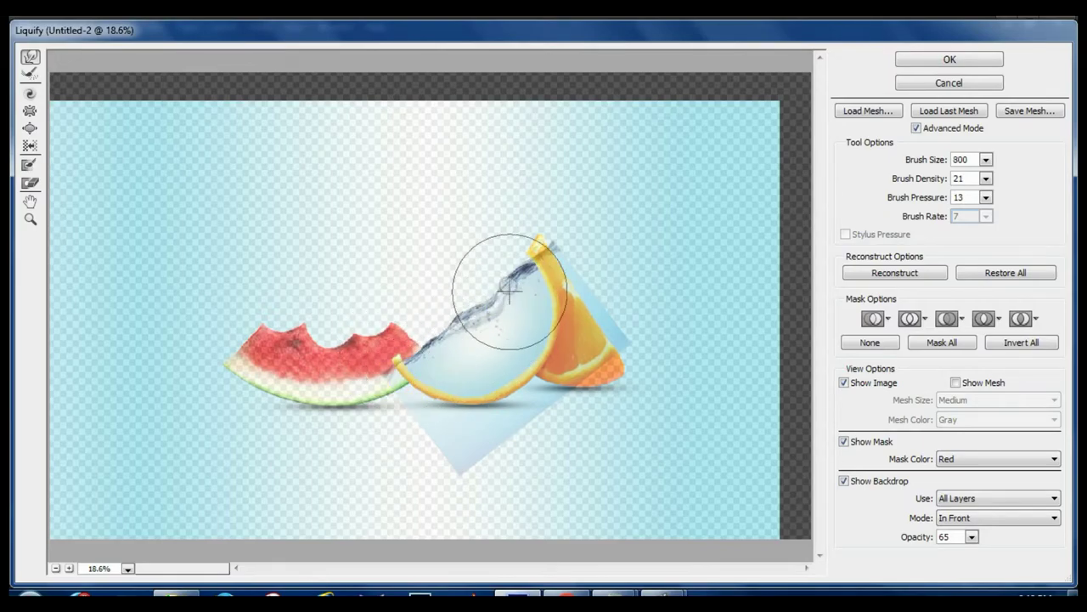
left_click_drag(510, 304, 463, 352)
left_click(965, 59)
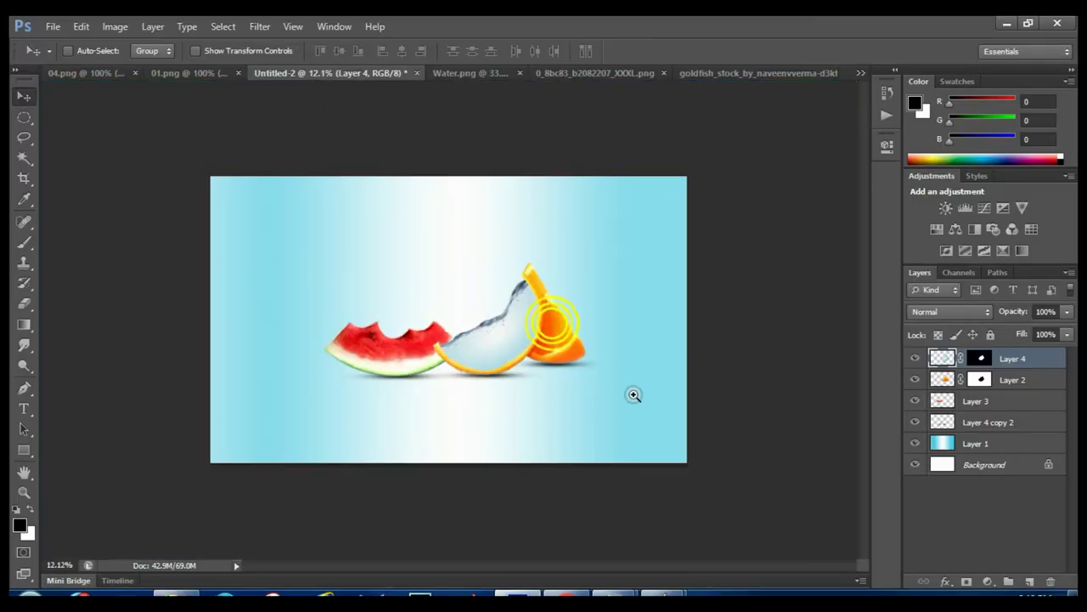
left_click_drag(614, 355, 504, 315)
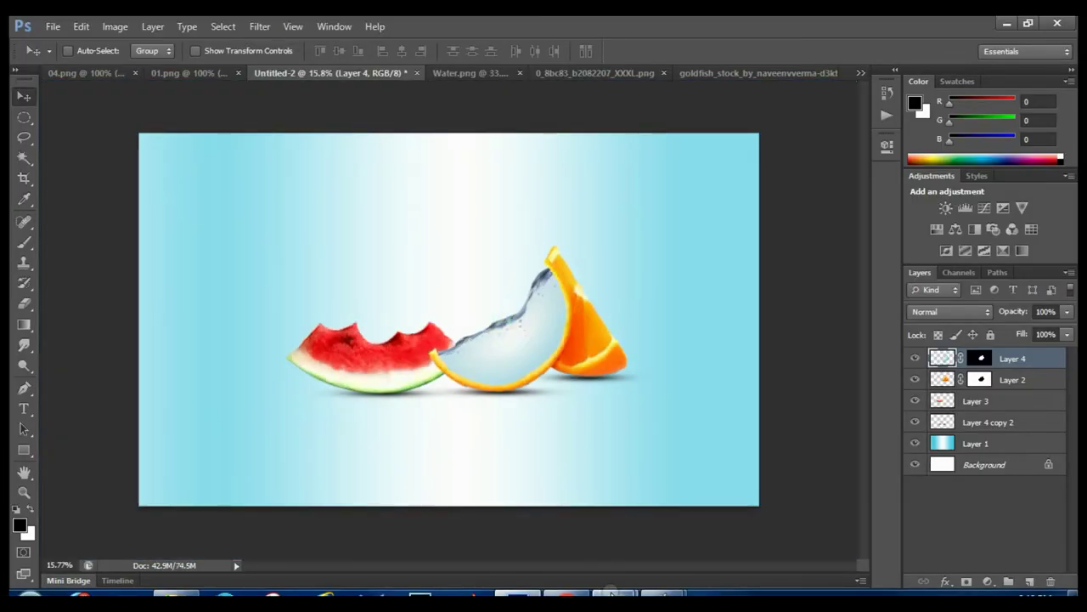
Drag the splash from 0_8bc83_b2082207_XXXL.png into the composite as Layer 5
left_click(688, 515)
key("Return")
type("here it looks already gorgeous :D now go")
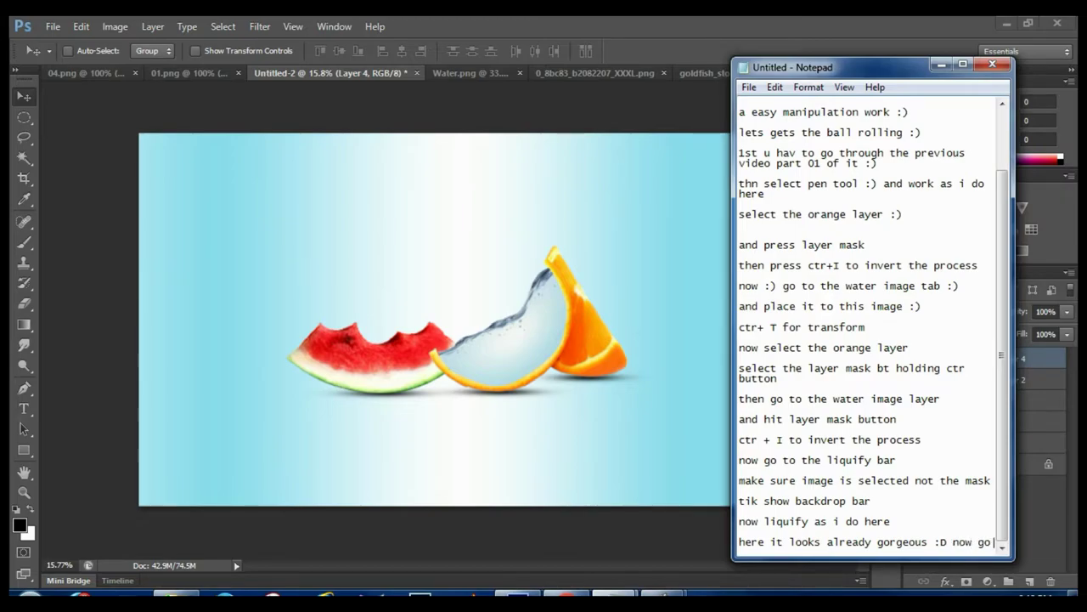
type("to s")
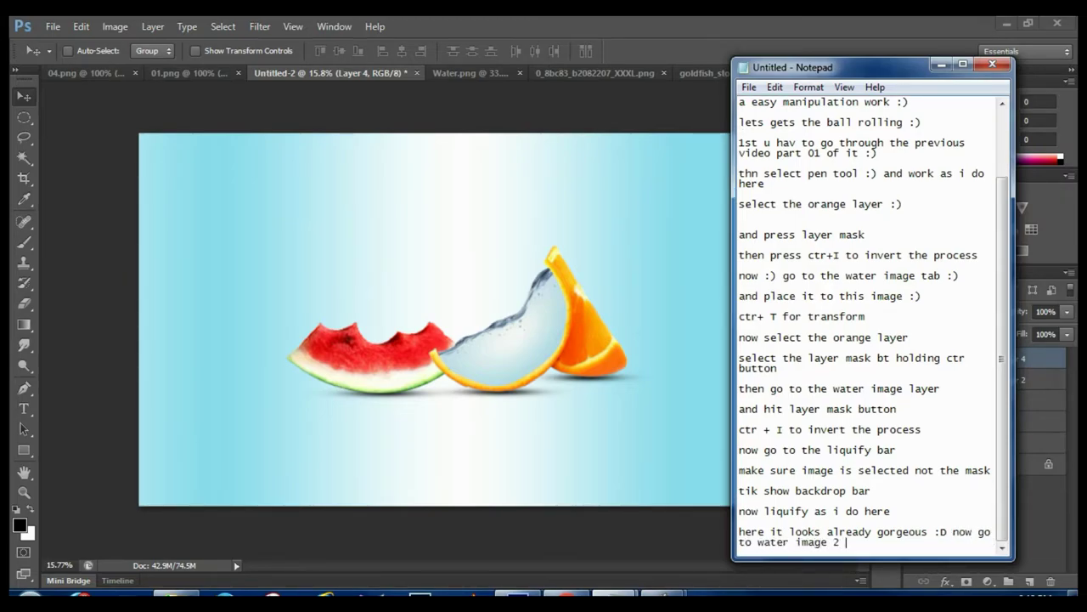
left_click(941, 64)
left_click(546, 73)
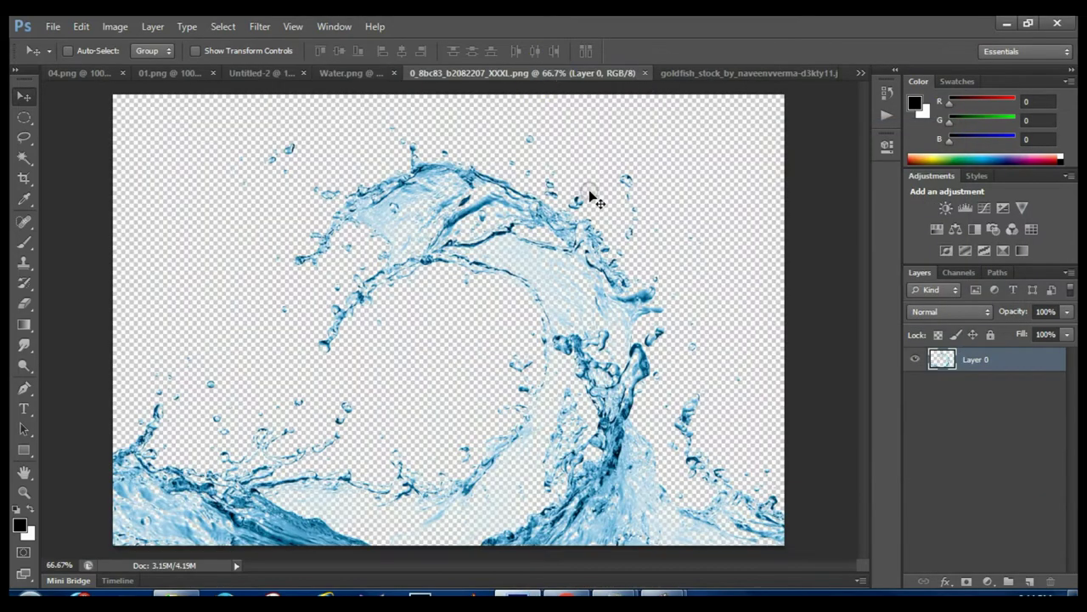
left_click_drag(660, 395, 524, 322)
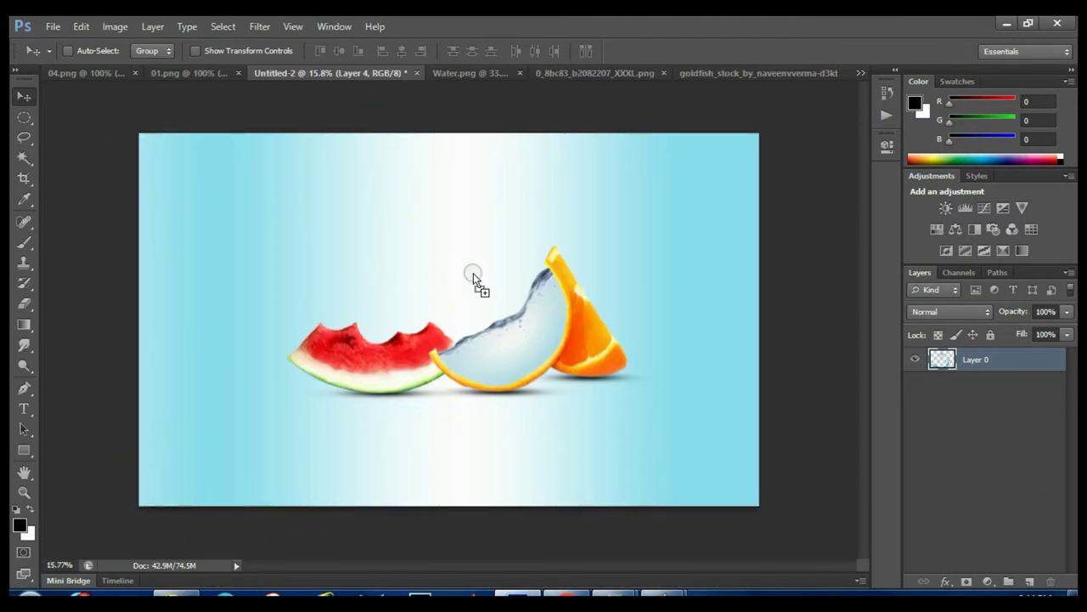
scroll(524, 323, "up", 1)
Add notes about transforming the splash and matching its colour
left_click(722, 565)
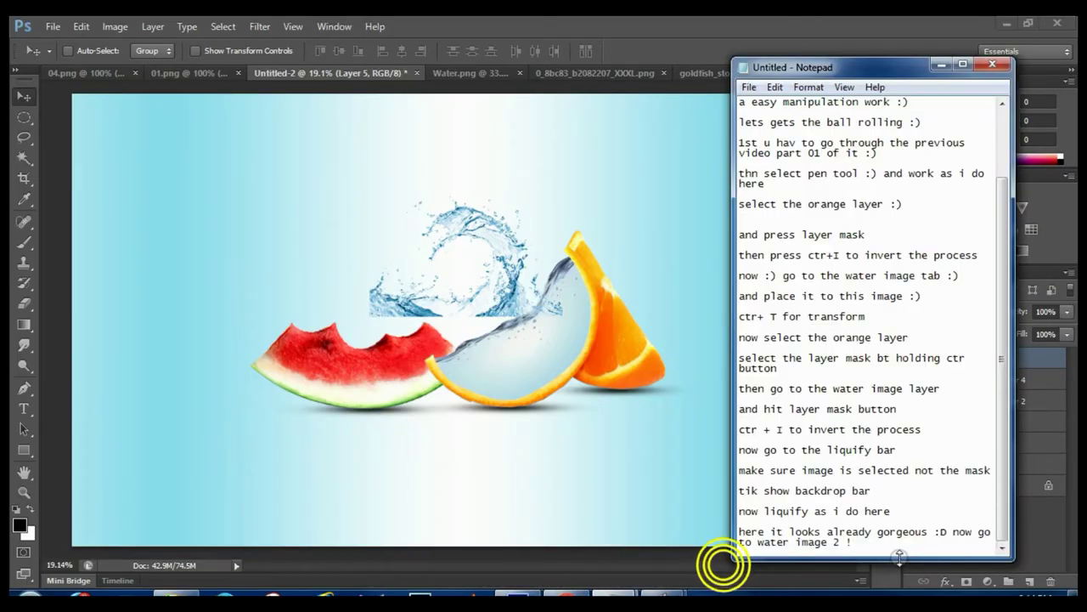
key("Return")
key("Return")
type("dr")
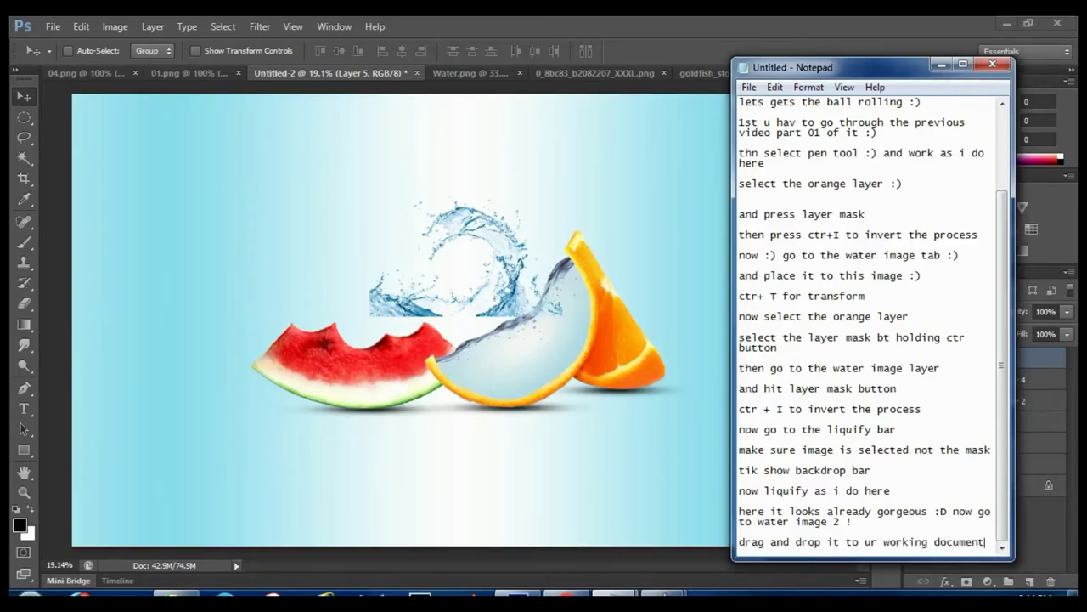
type(":) and transform and color match it")
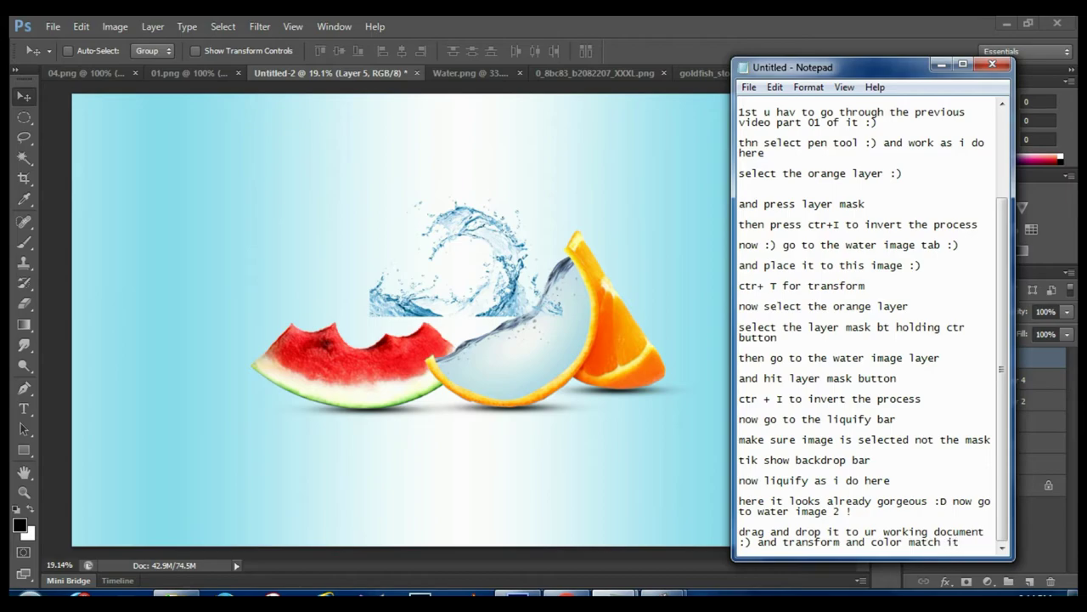
Rotate the Layer 5 splash about -40° onto the water-filled rind and add a layer mask
type(" as i do here")
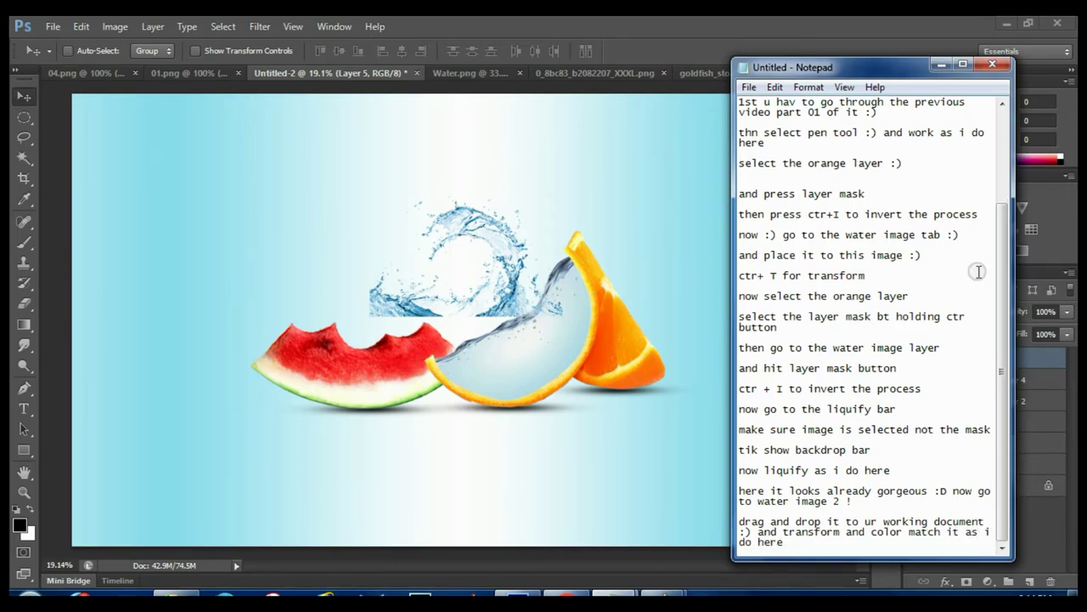
left_click(939, 64)
key("ctrl+t")
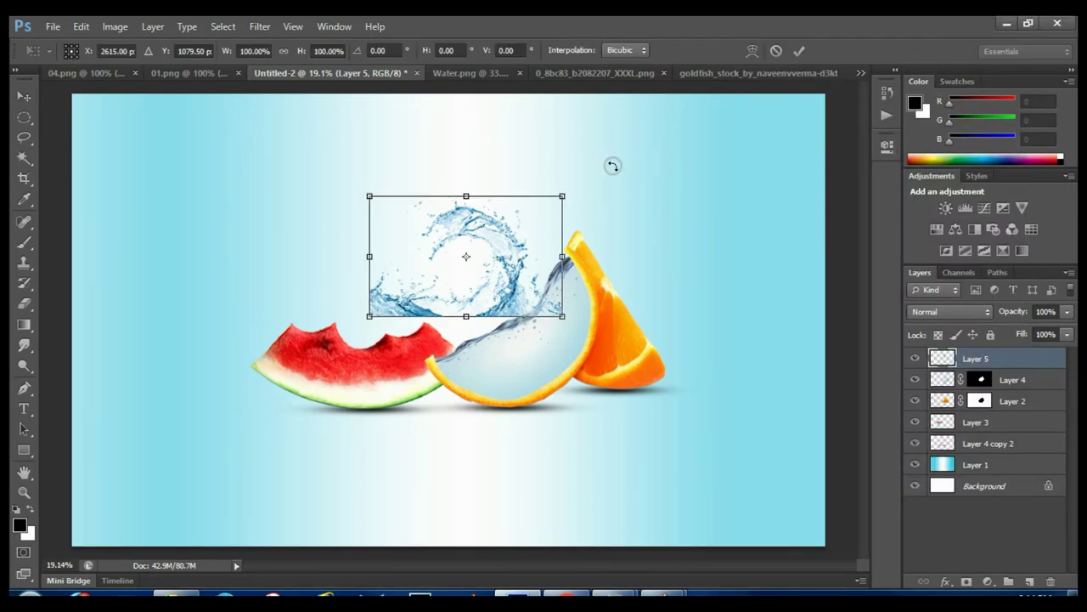
left_click_drag(611, 164, 498, 141)
mouse_move(502, 257)
left_mouse_down()
mouse_move(521, 276)
mouse_move(538, 260)
left_mouse_up()
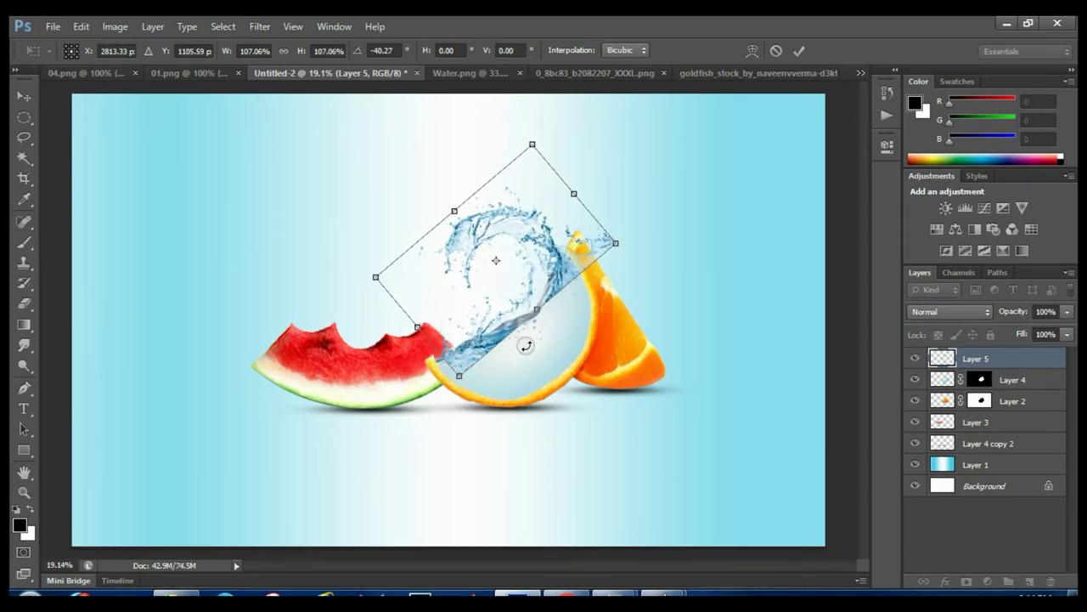
key("Return")
left_click_drag(524, 321, 571, 357)
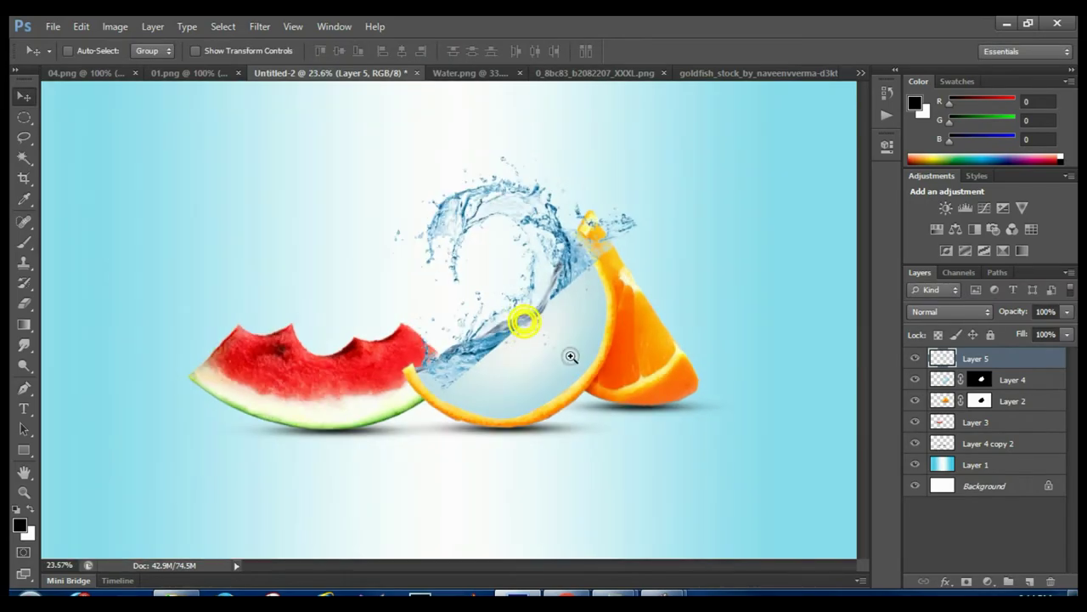
left_click(968, 581)
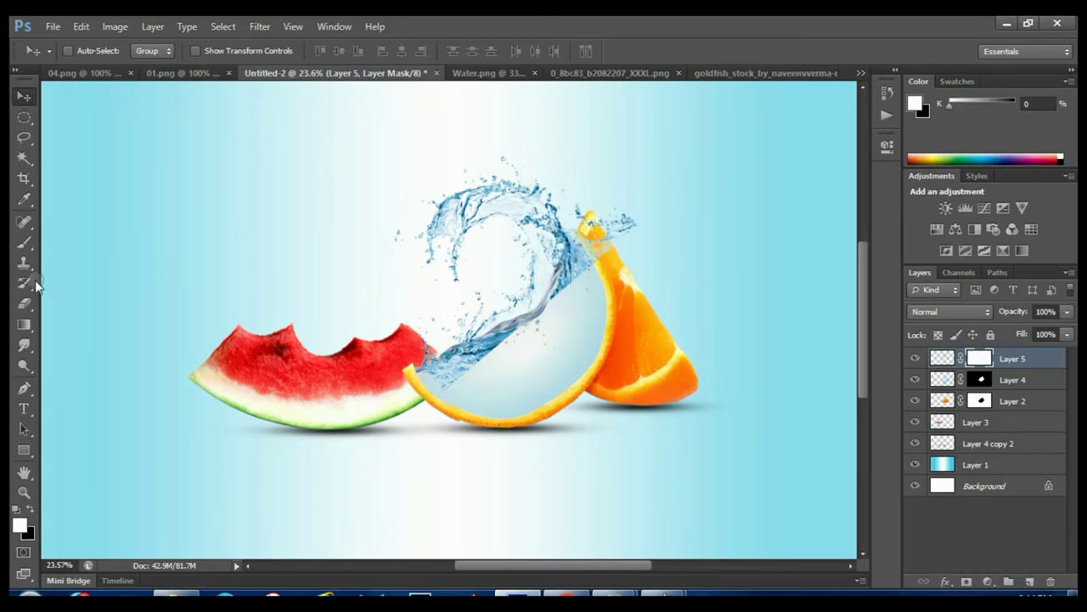
Paint black on Layer 5's mask to hide the splash drops at the orange tip
left_click(26, 243)
scroll(436, 389, "up", 3)
key("x")
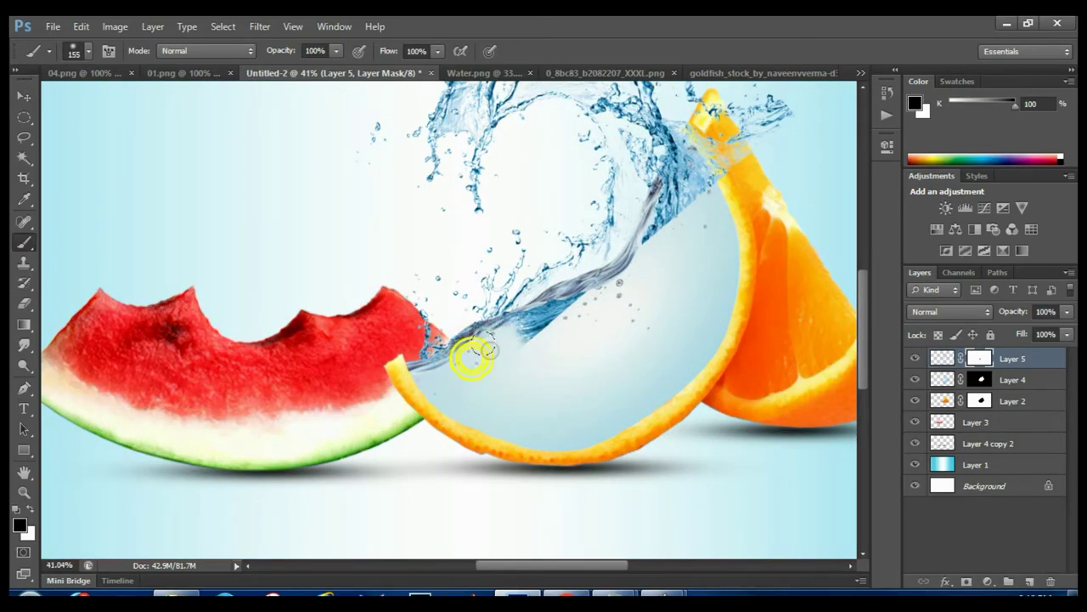
left_click_drag(661, 264, 735, 174)
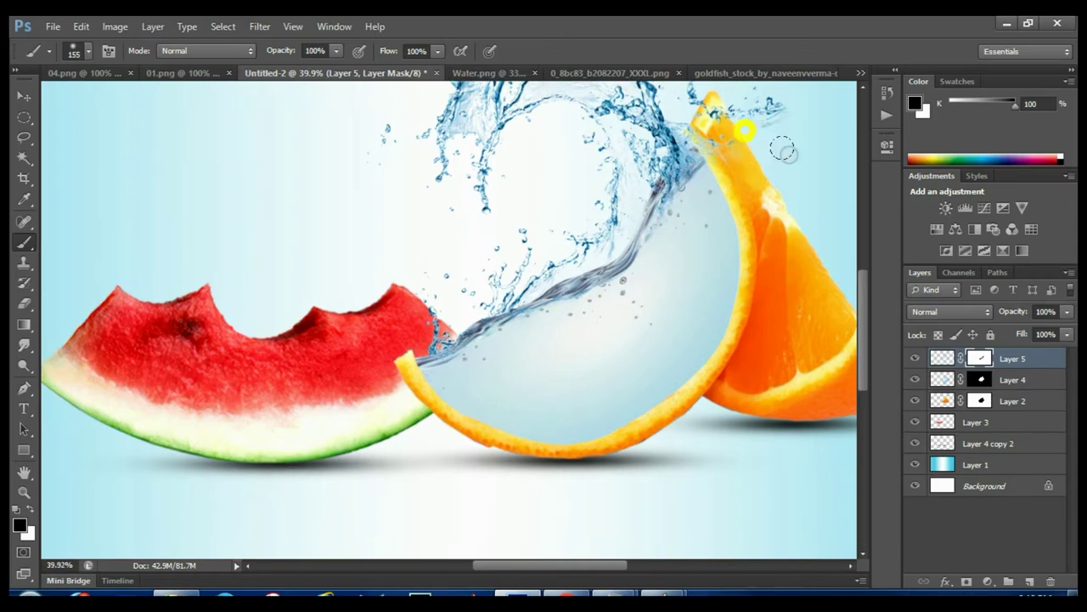
scroll(765, 170, "down", 3)
scroll(612, 223, "up", 2)
left_click_drag(611, 223, 652, 193)
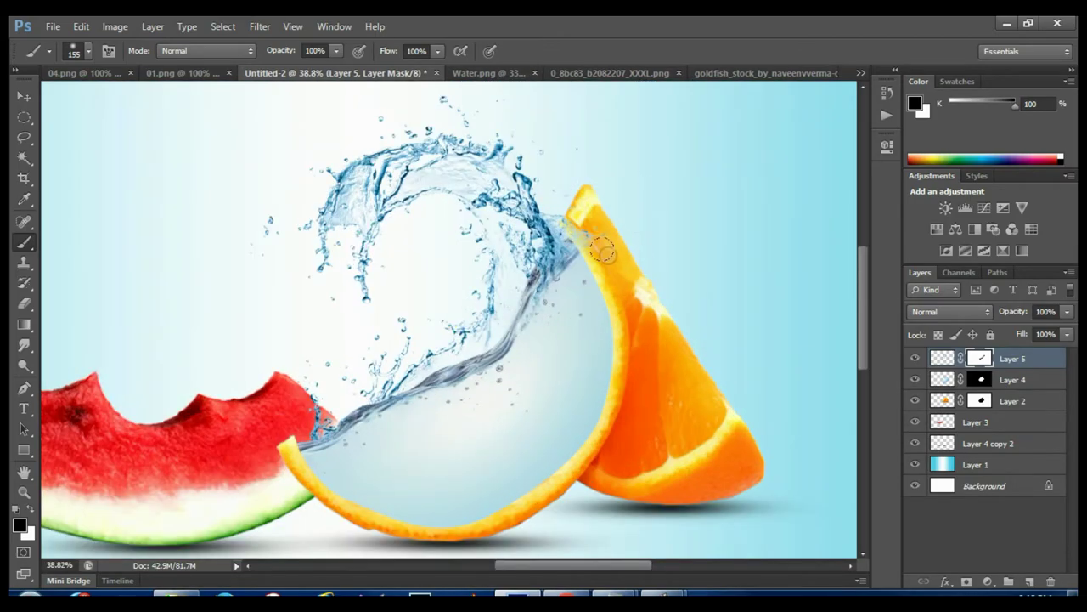
scroll(553, 352, "down", 2)
scroll(478, 340, "up", 2)
Paint out the grey streak across the orange bowl on the Layer 4 and Layer 5 masks
left_click(979, 379)
key("x")
scroll(528, 303, "up", 1)
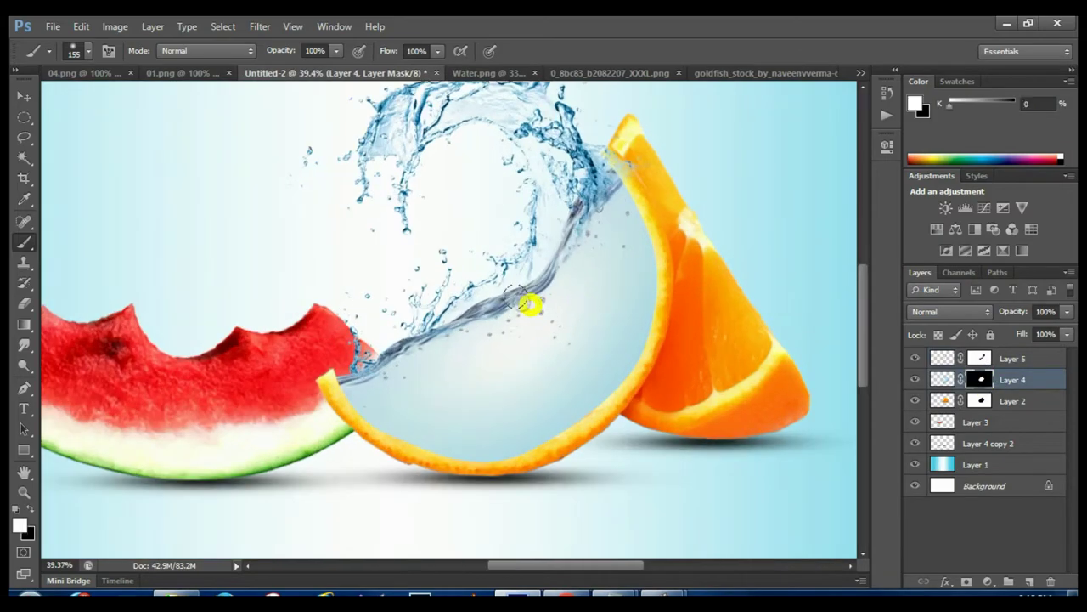
key("x")
left_click_drag(528, 303, 497, 321)
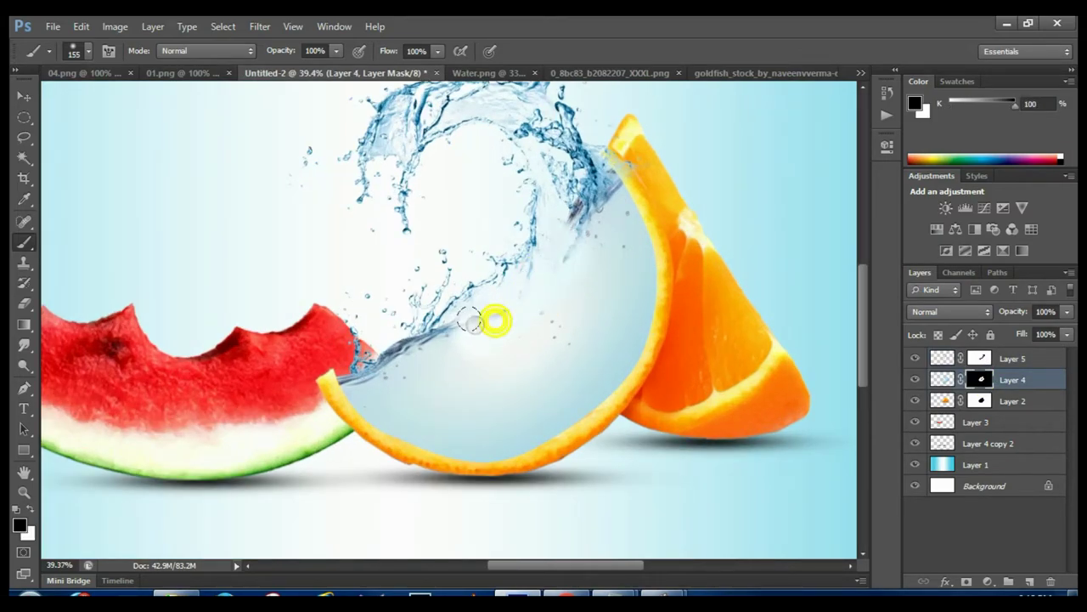
left_click(978, 357)
left_click(510, 315)
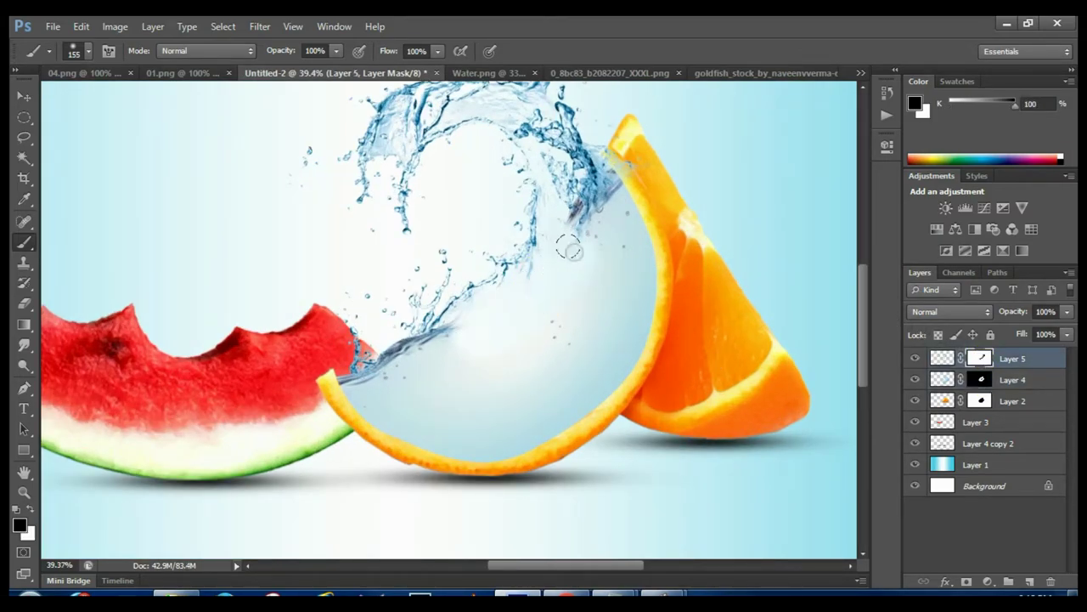
scroll(442, 348, "down", 3)
scroll(442, 348, "up", 5)
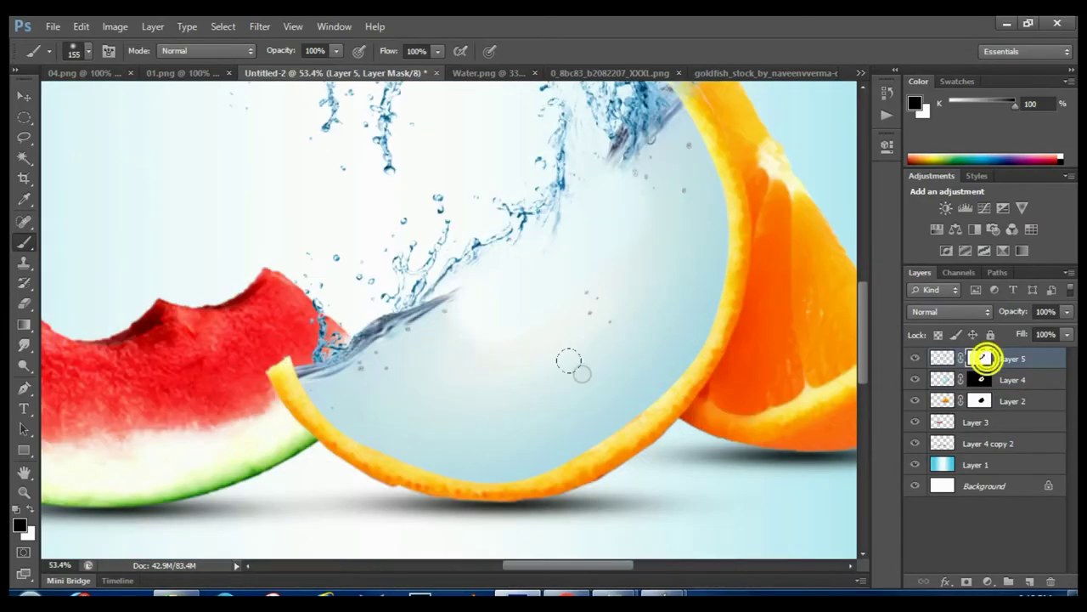
Shrink the brush to size 99 and add a new empty Layer 6
left_click(984, 380)
left_click_drag(446, 350, 458, 319)
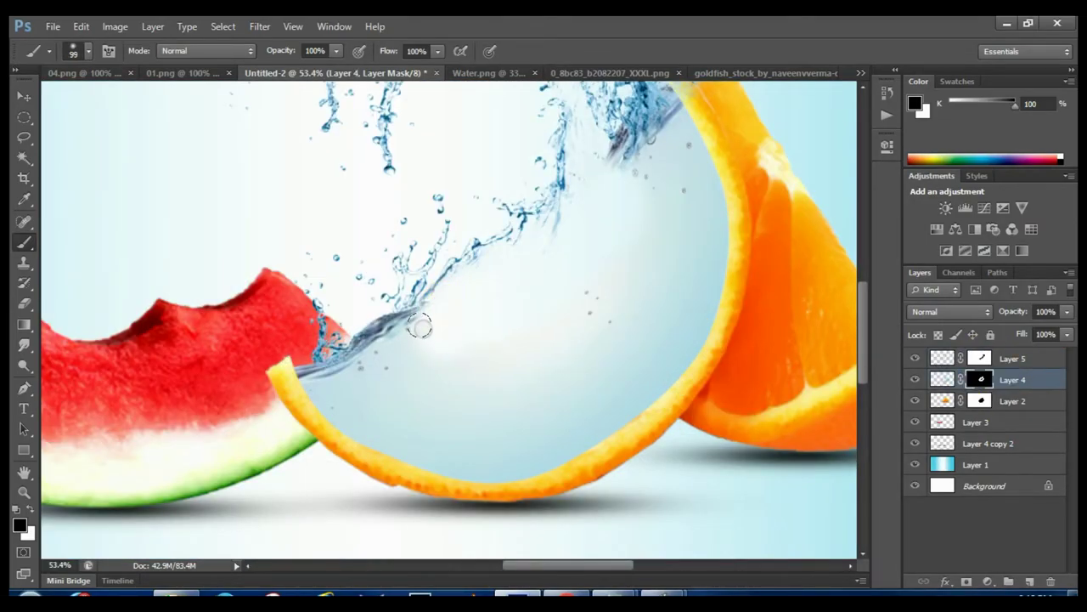
scroll(581, 247, "down", 2)
scroll(581, 247, "down", 3)
scroll(552, 345, "up", 4)
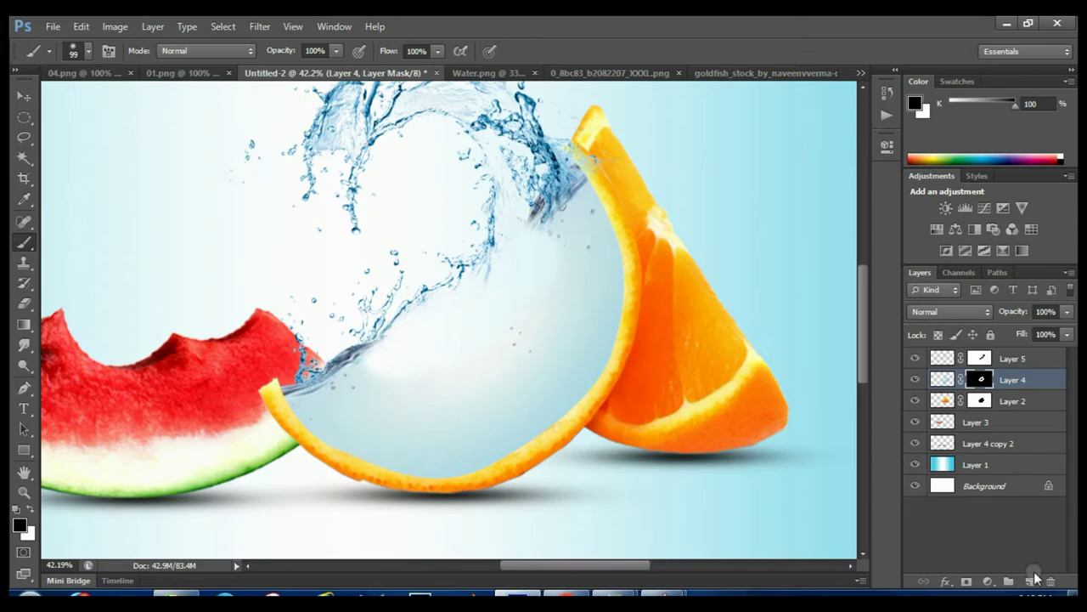
left_click(1029, 581)
Brush the bowl's sampled light blue into the bowl on Layer 6 at 41% opacity
left_click(560, 350, "alt")
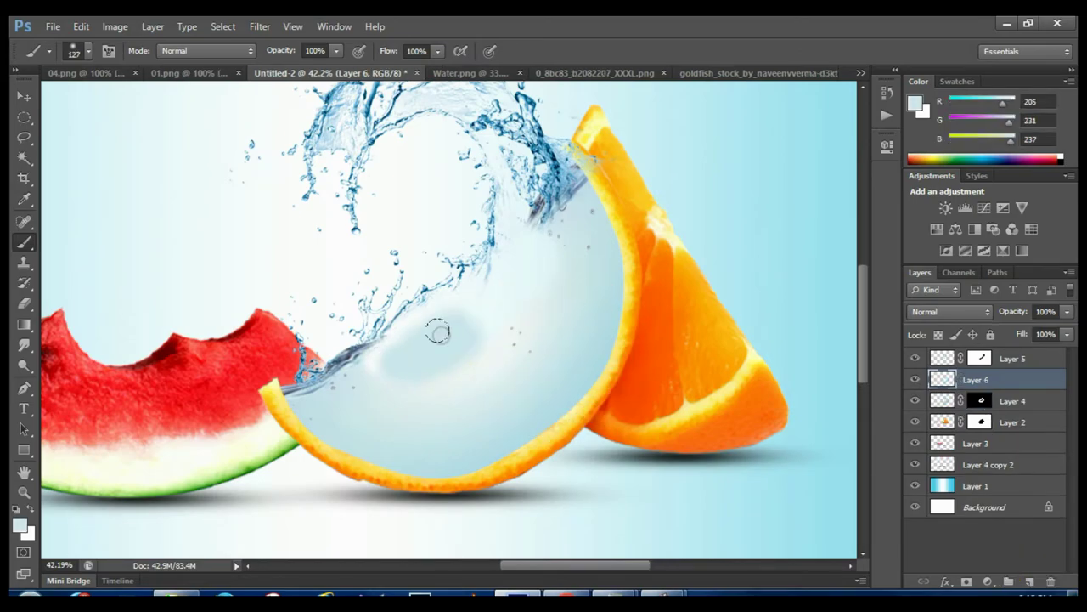
mouse_move(468, 345)
left_mouse_down()
mouse_move(380, 355)
mouse_move(444, 359)
left_mouse_up()
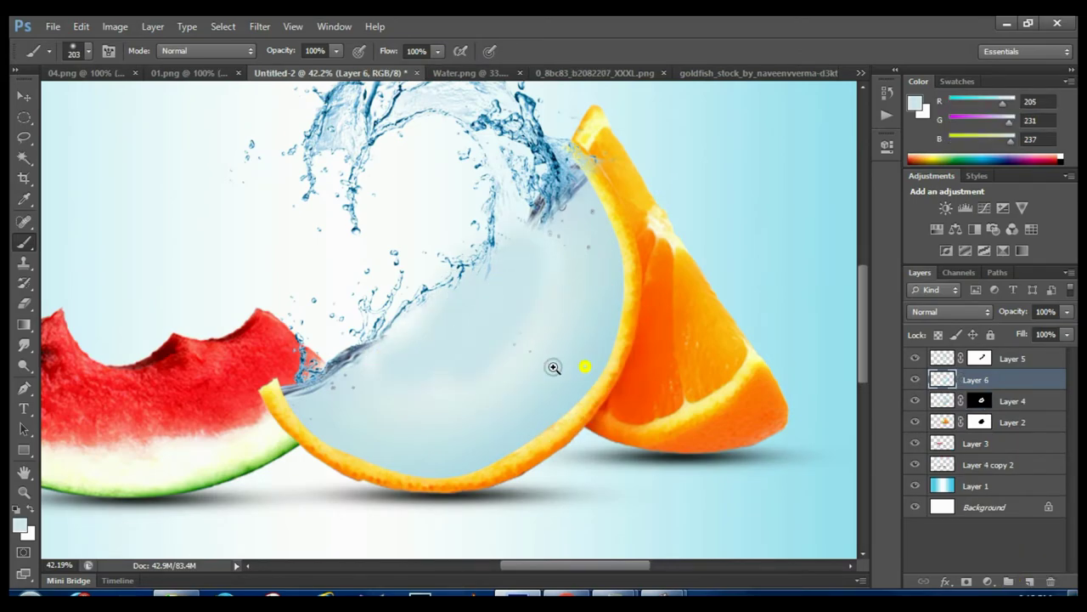
scroll(566, 382, "down", 5)
scroll(485, 243, "up", 4)
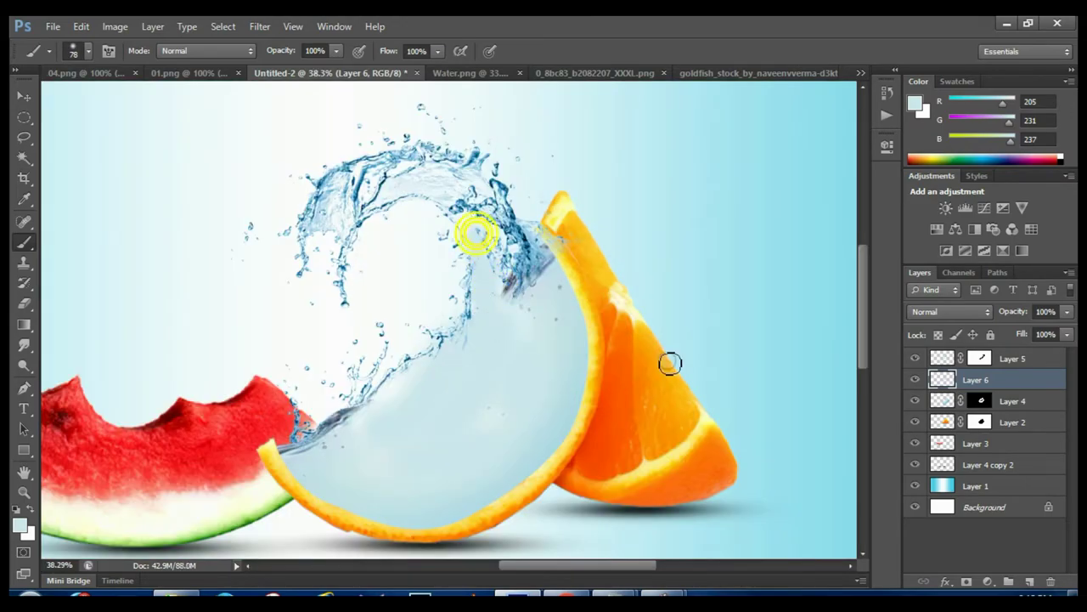
left_click_drag(1067, 311, 1038, 333)
scroll(513, 292, "up", 1)
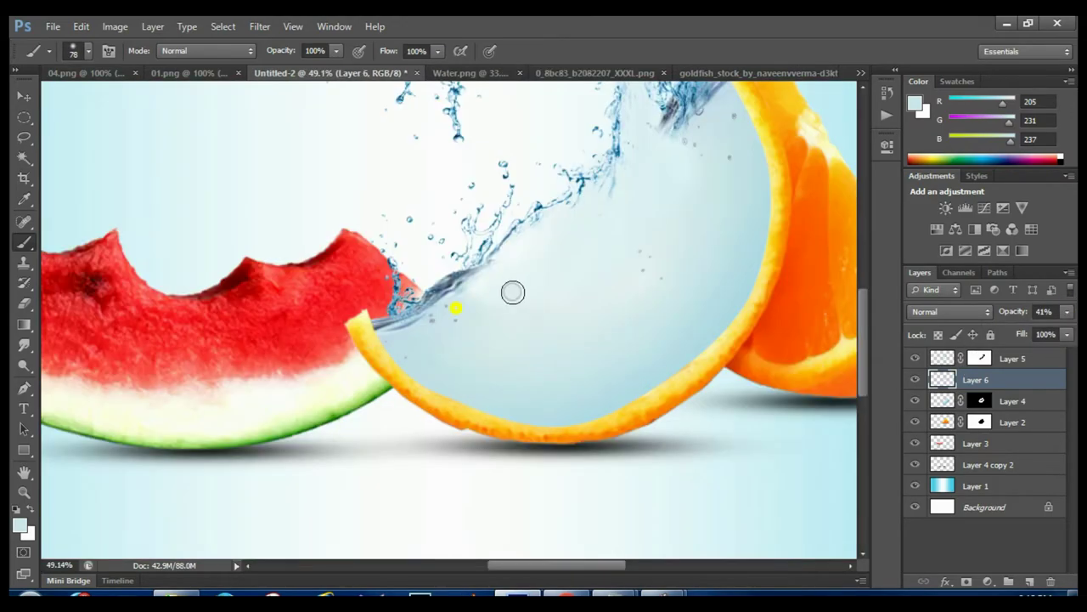
Resample a lighter water blue from the splash as the paint colour
left_click(491, 305, "alt")
scroll(498, 289, "down", 5)
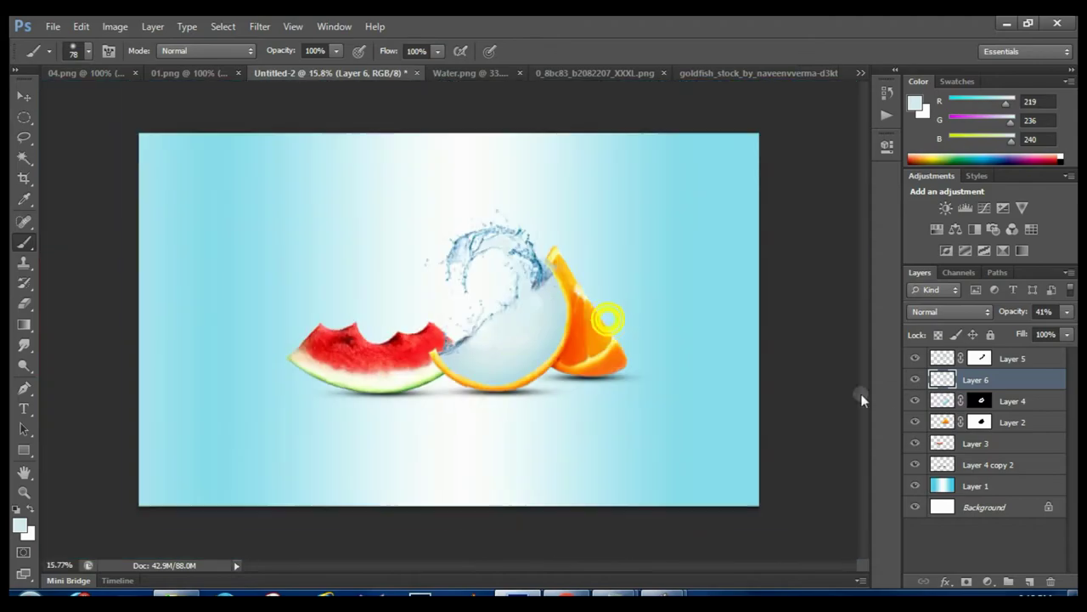
left_click(916, 380)
scroll(553, 320, "up", 3)
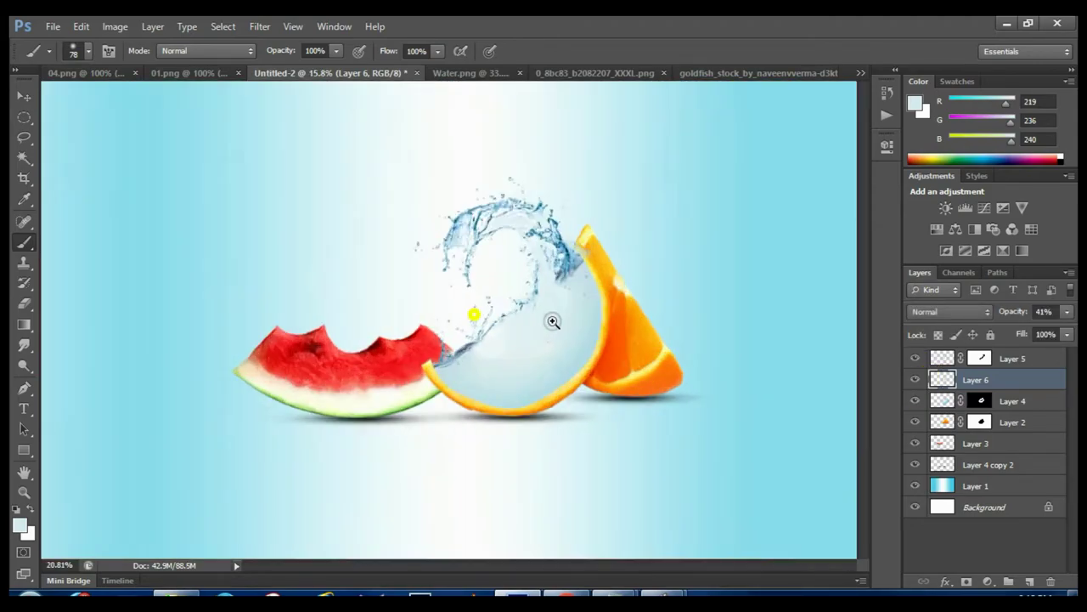
scroll(485, 359, "down", 2)
scroll(555, 279, "up", 2)
scroll(554, 279, "up", 3)
On Layer 4's mask, hide the dark water streak and restore a little water
left_click(981, 400)
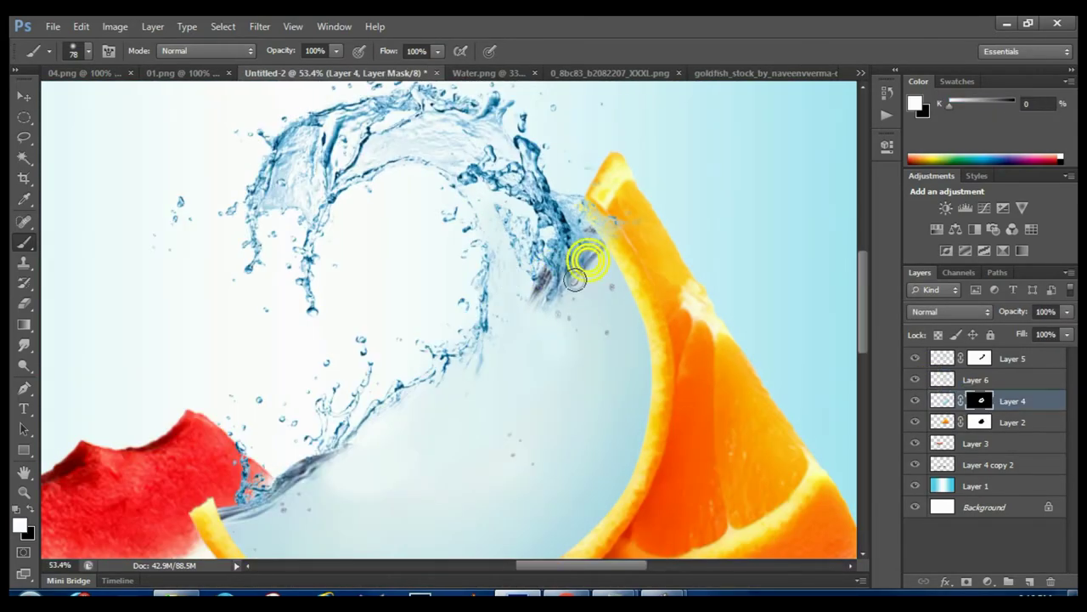
key("d")
left_click_drag(597, 262, 584, 248)
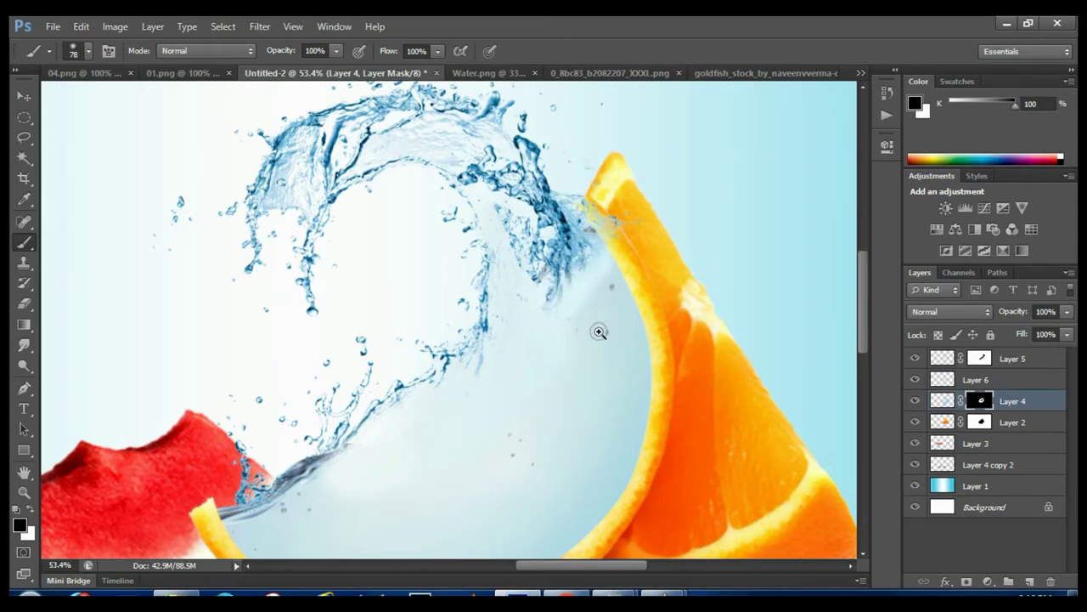
scroll(599, 332, "down", 4)
key("x")
scroll(542, 313, "up", 5)
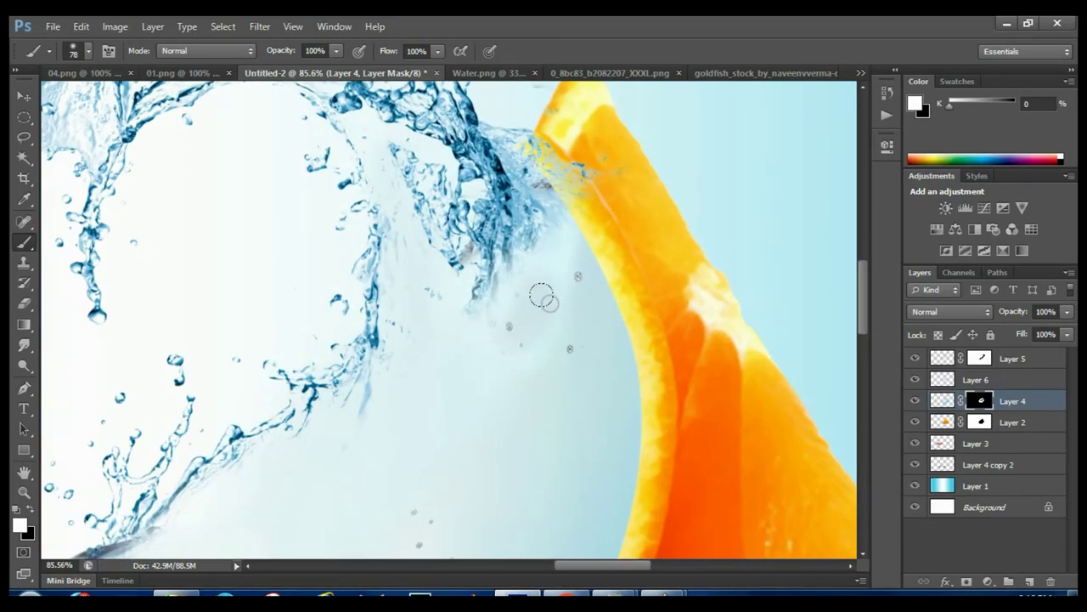
left_click_drag(541, 296, 519, 284)
Return to Layer 6 and sample light blue again as the paint colour
left_click(1000, 384)
left_click(546, 317, "alt")
scroll(535, 281, "down", 2)
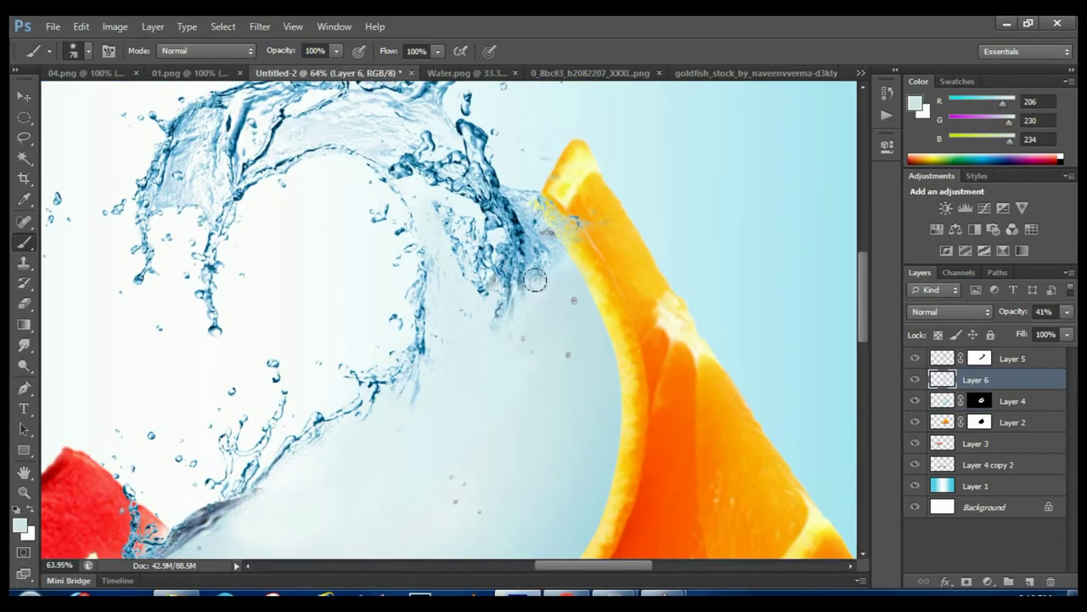
left_click_drag(575, 439, 543, 438)
Check the result by soloing the light-blue layer and toggling the Layer 4 mask
left_click(915, 379)
left_click(915, 379)
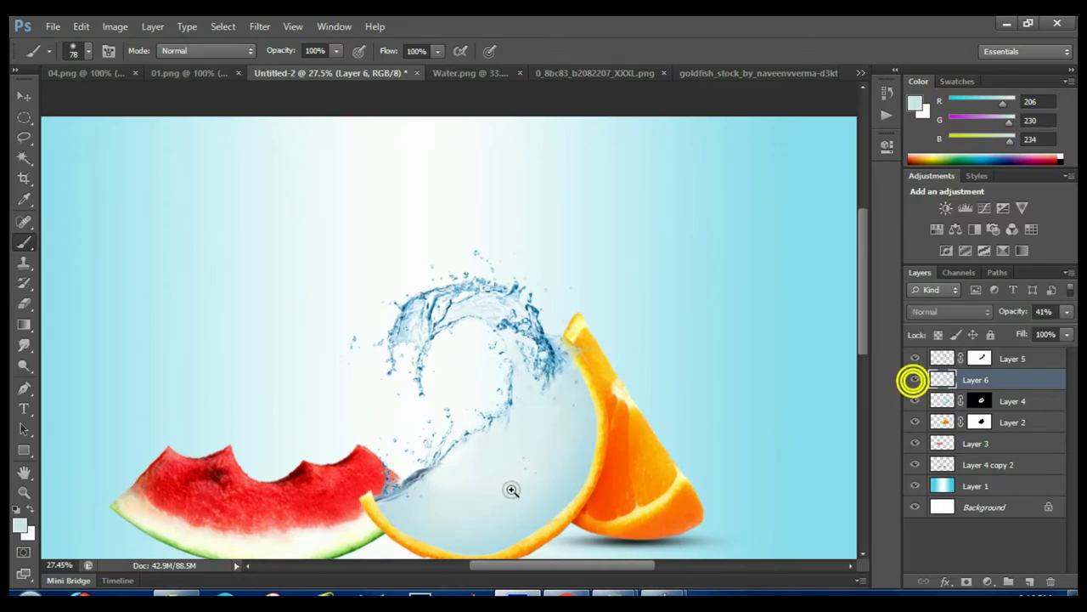
scroll(507, 413, "up", 3)
scroll(522, 309, "down", 2)
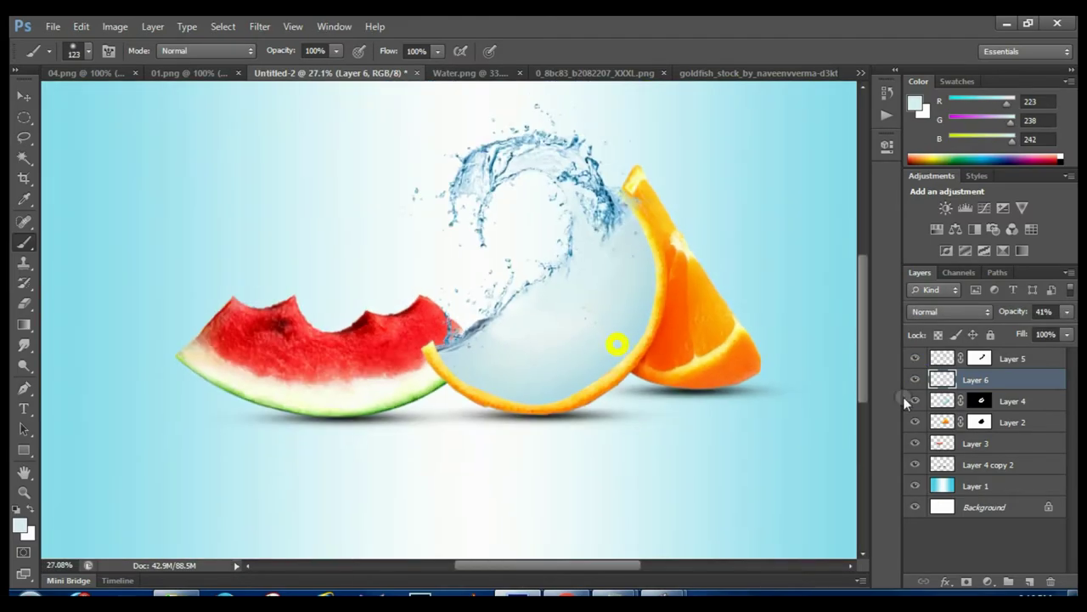
left_click(915, 401, "alt")
left_click(914, 401, "alt")
left_click(981, 401, "shift")
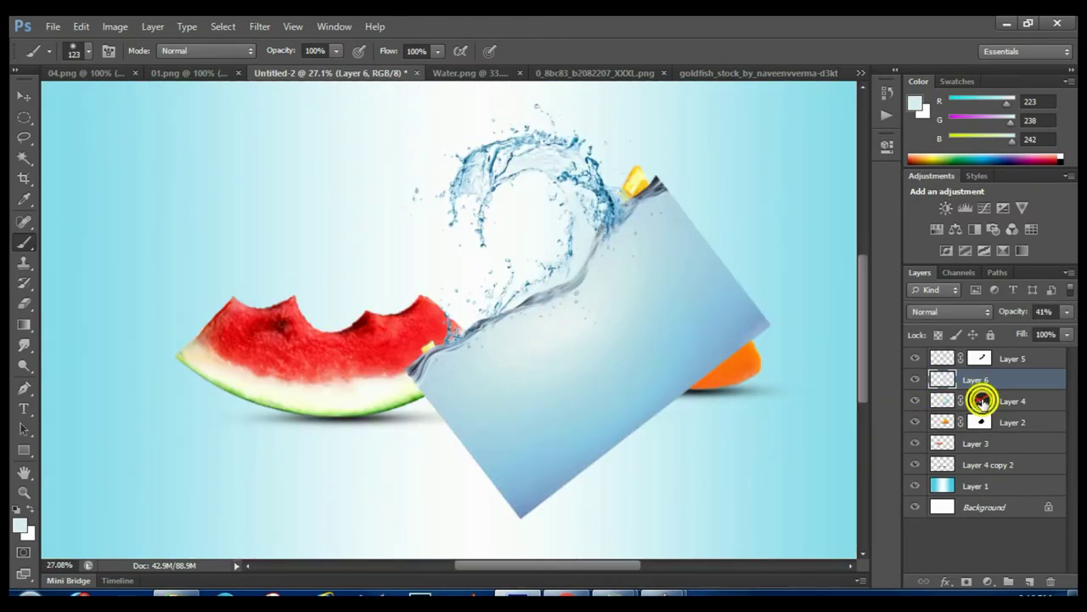
left_click(981, 401, "shift")
left_click_drag(671, 362, 620, 357)
Clip a Hue/Saturation adjustment to Layer 5 with Hue +4 and Saturation -31
scroll(620, 357, "up", 3)
scroll(527, 308, "down", 3)
left_click(947, 360)
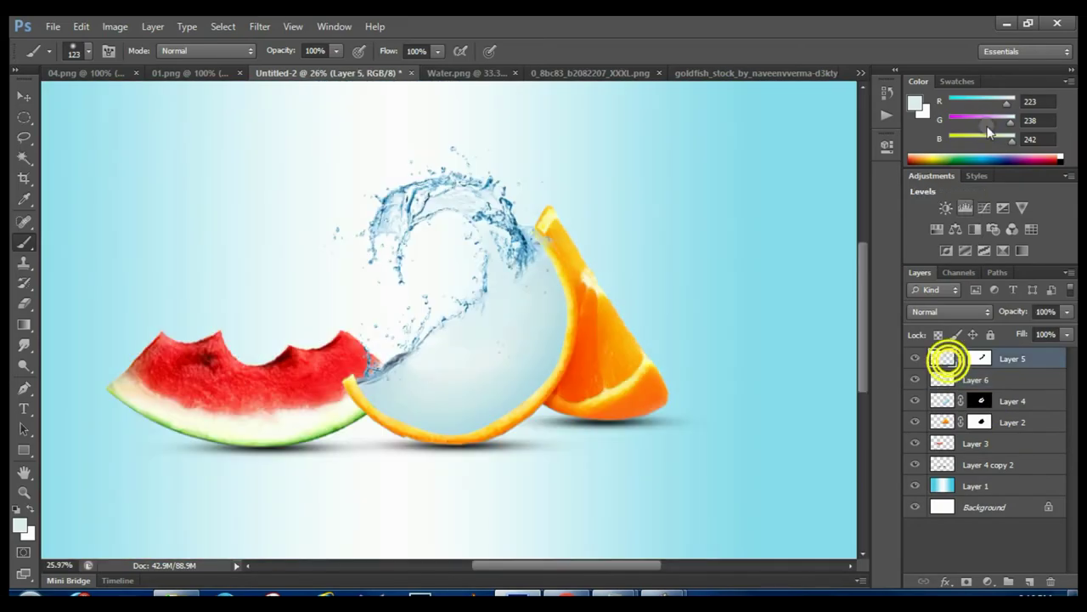
left_click(937, 228)
left_click(938, 368, "alt")
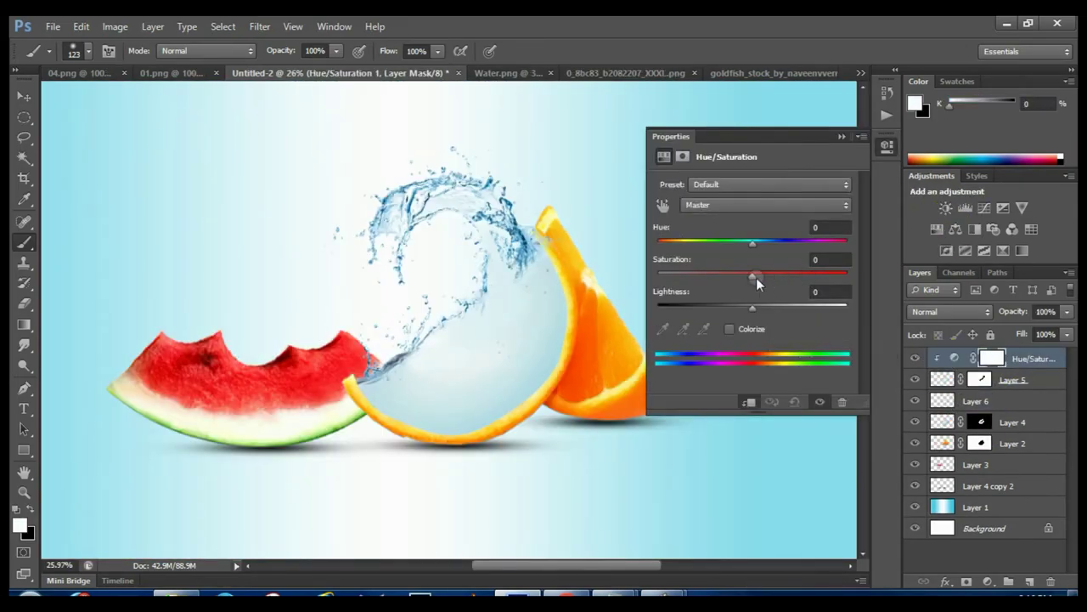
mouse_move(752, 273)
left_mouse_down()
mouse_move(723, 273)
mouse_move(756, 243)
left_mouse_up()
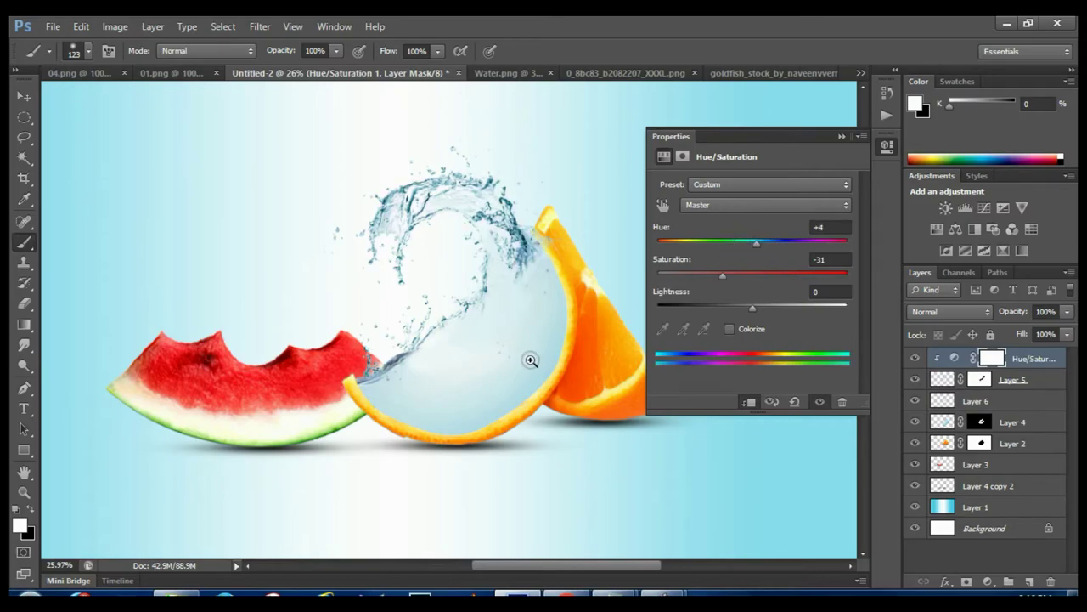
Nudge the water splash slightly with the Move tool
scroll(529, 359, "down", 1)
scroll(529, 239, "up", 2)
left_click(977, 380)
left_click(24, 95)
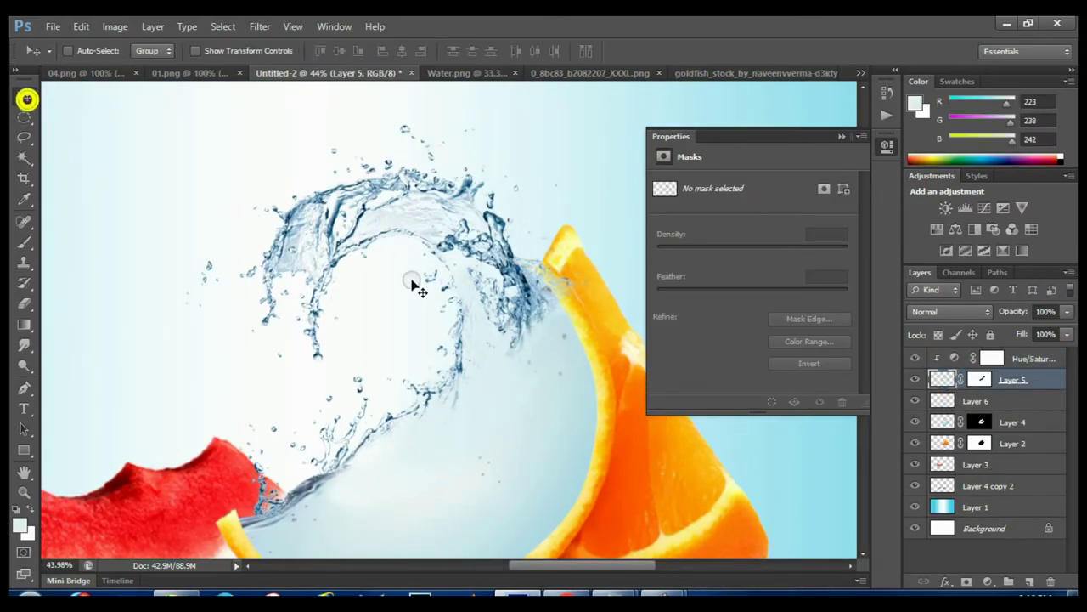
left_click_drag(413, 286, 514, 280)
scroll(561, 337, "down", 6)
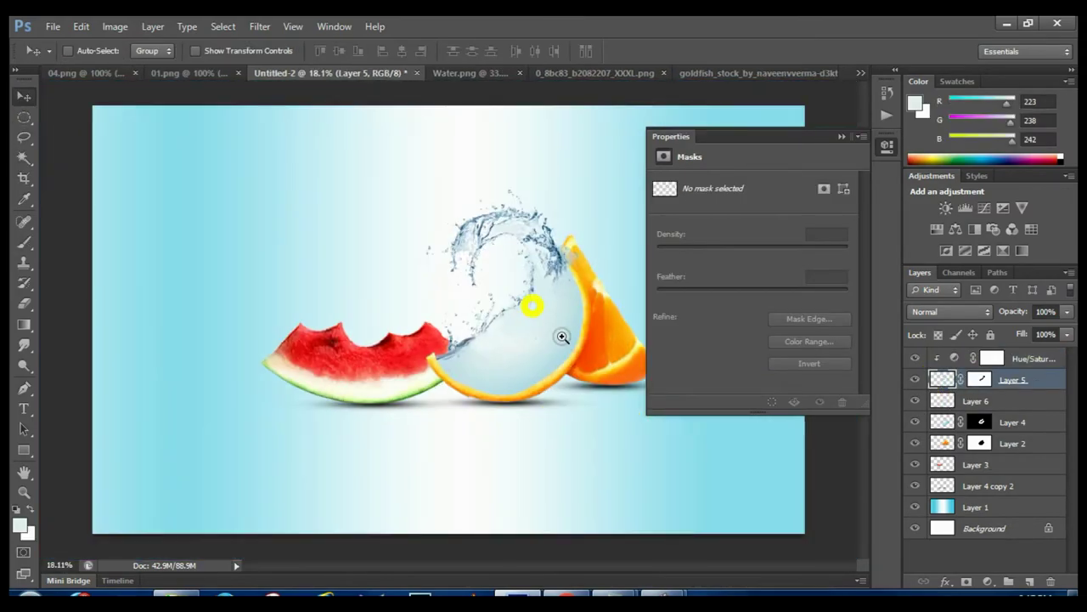
Duplicate the water splash as Layer 5 copy, shifted down-left
left_click(840, 137)
scroll(589, 304, "up", 1)
scroll(594, 314, "up", 1)
scroll(599, 324, "up", 1)
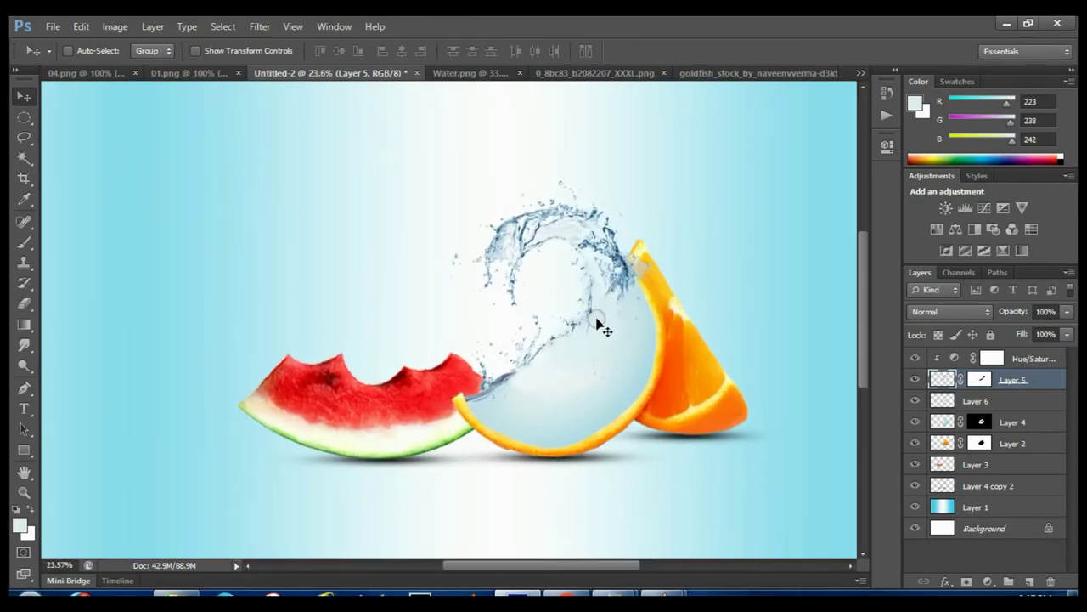
left_click_drag(599, 324, 566, 384)
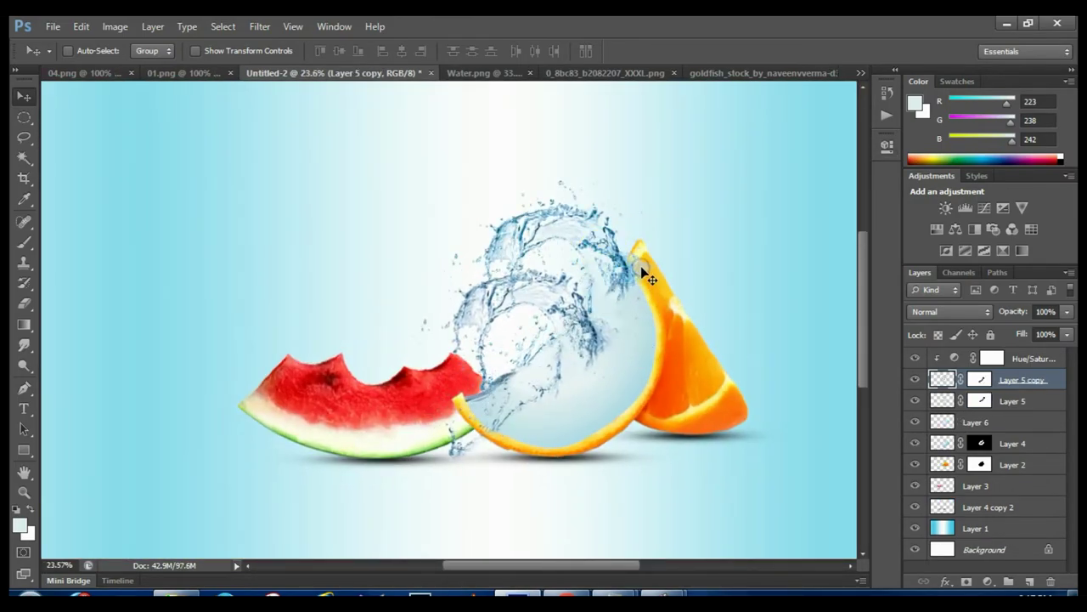
Scale Layer 5 copy to about 55%, rotate it -46° into the bowl, and add a mask
key("ctrl+t")
left_click_drag(433, 266, 526, 350)
left_click_drag(595, 225, 655, 344)
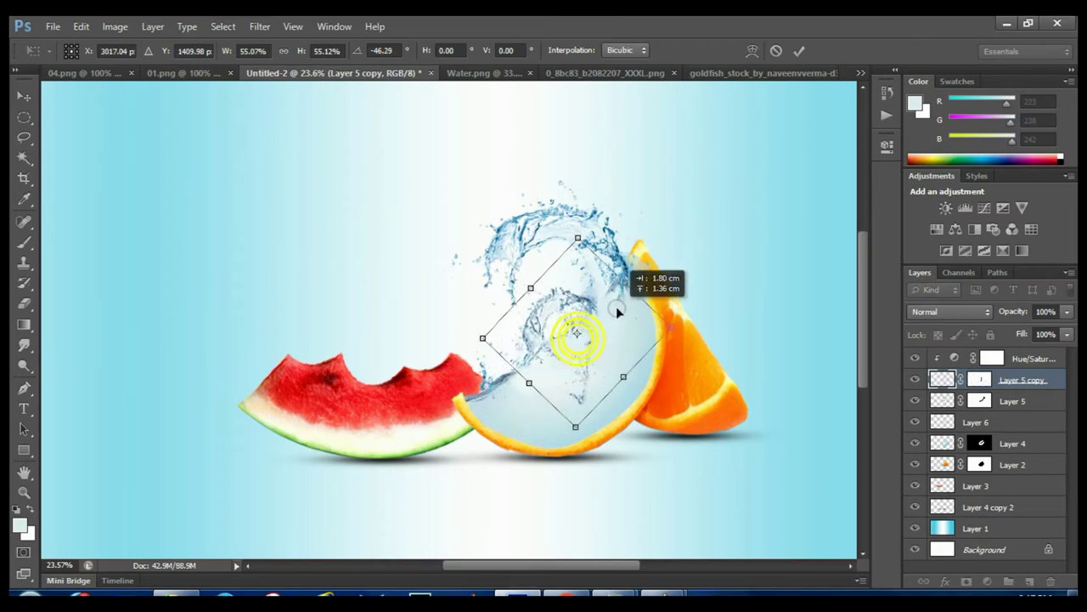
left_click_drag(578, 325, 615, 384)
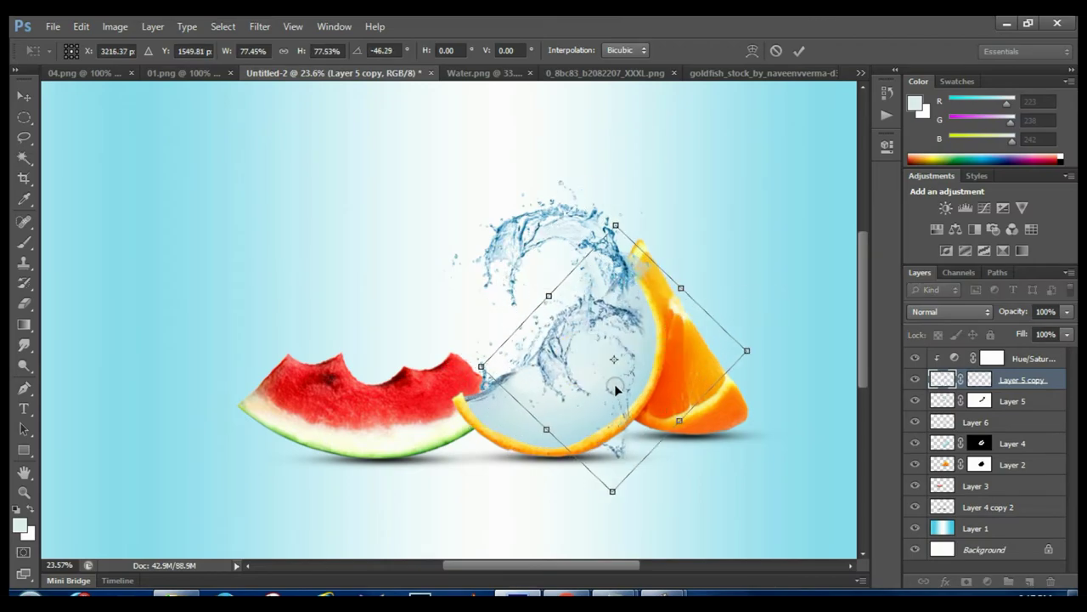
key("Return")
scroll(575, 328, "up", 1)
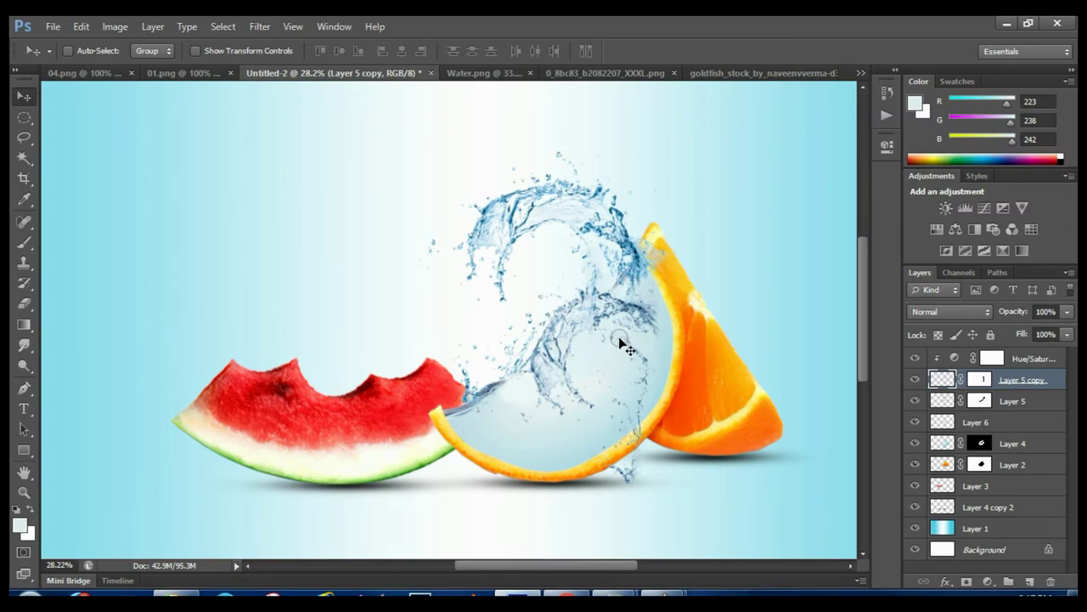
left_click(969, 584)
Delete the vector mask from Layer 5 copy, keeping its layer mask targeted
scroll(546, 316, "up", 5)
key("b")
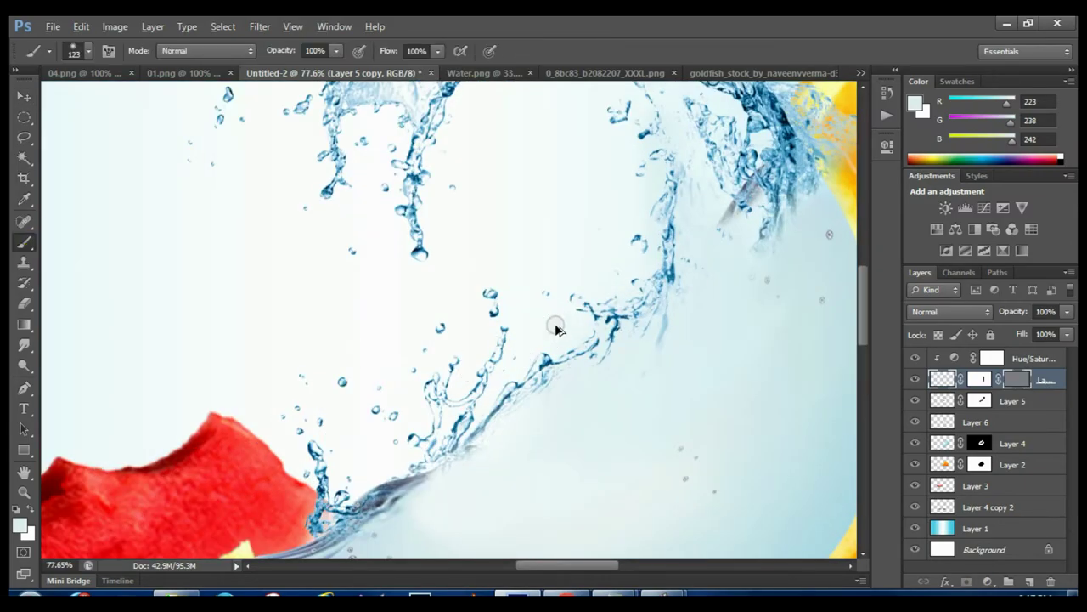
key("d")
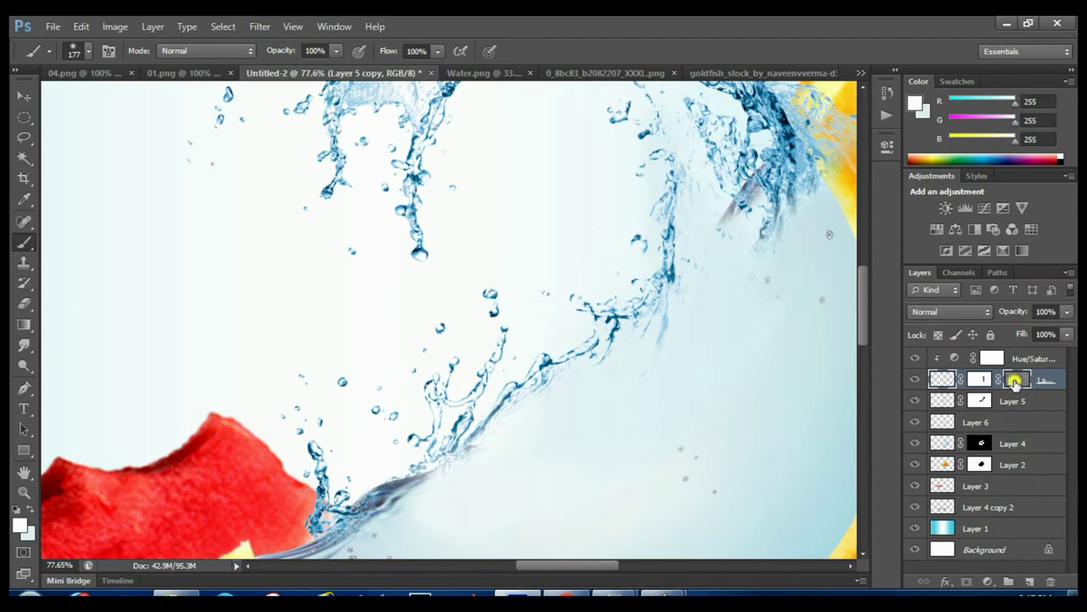
right_click(1015, 381)
left_click(1002, 413)
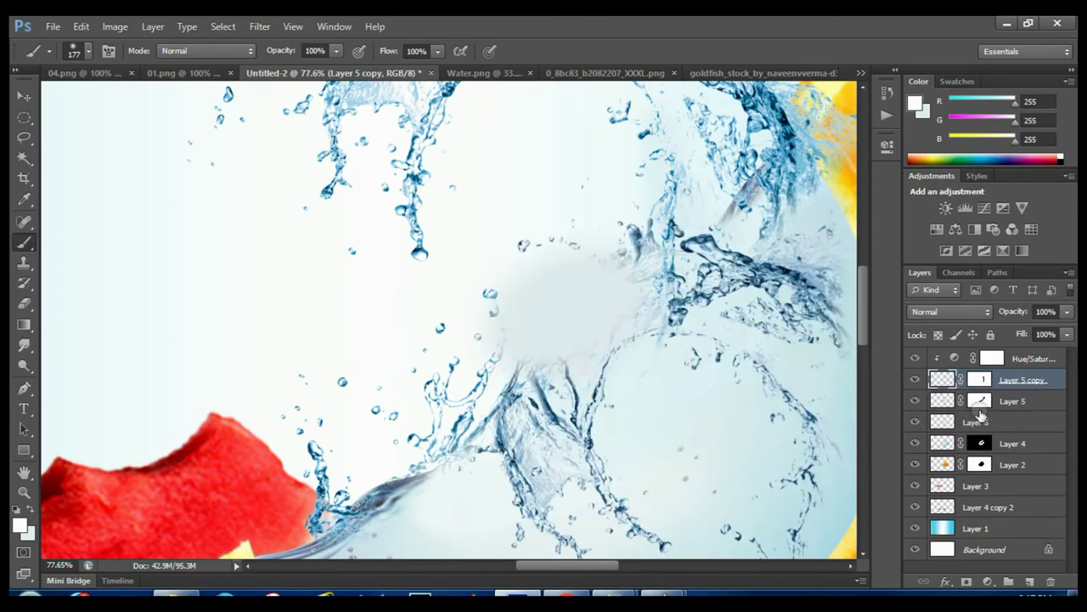
key("ctrl+z")
key("ctrl+z")
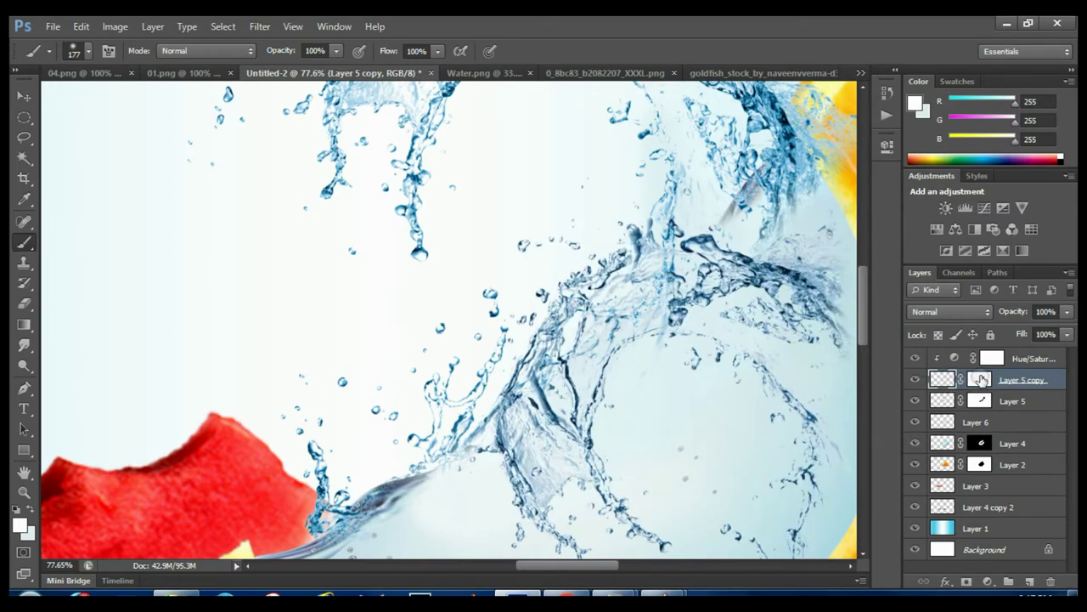
left_click(979, 379)
Invert Layer 5 copy's mask and paint the splash back in along the diagonal
key("ctrl+i")
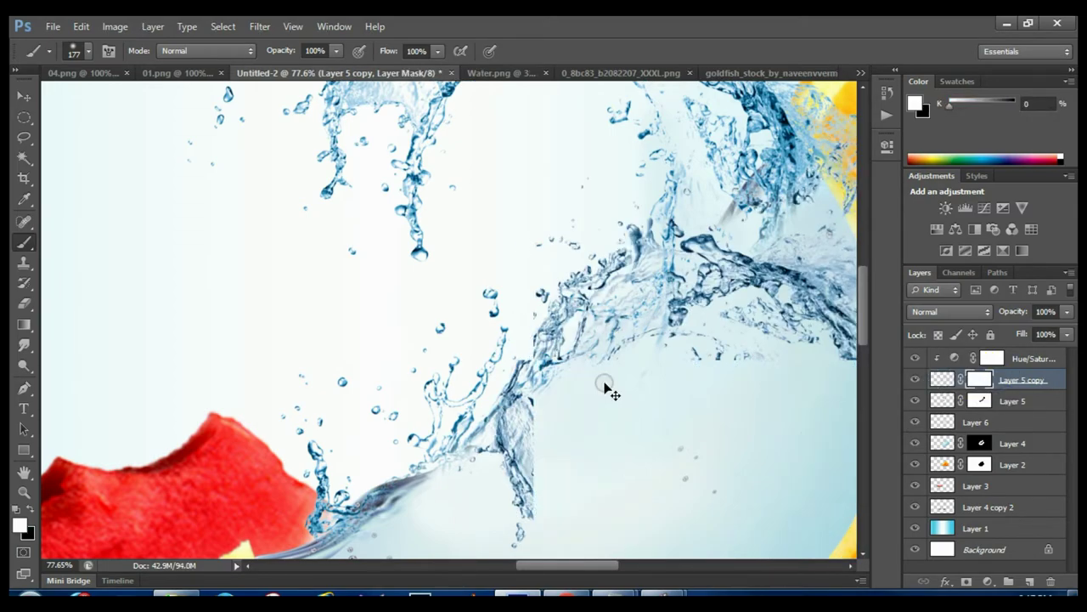
mouse_move(607, 388)
left_mouse_down()
mouse_move(546, 291)
mouse_move(635, 313)
left_mouse_up()
scroll(636, 312, "down", 2)
key("x")
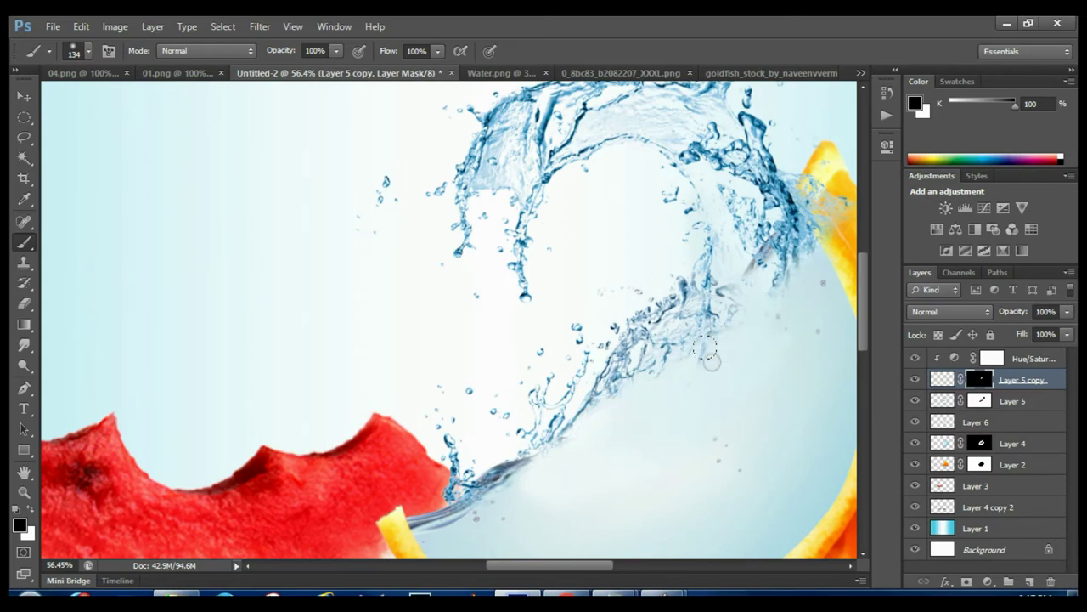
scroll(688, 367, "down", 4)
scroll(578, 403, "up", 4)
scroll(670, 367, "down", 4)
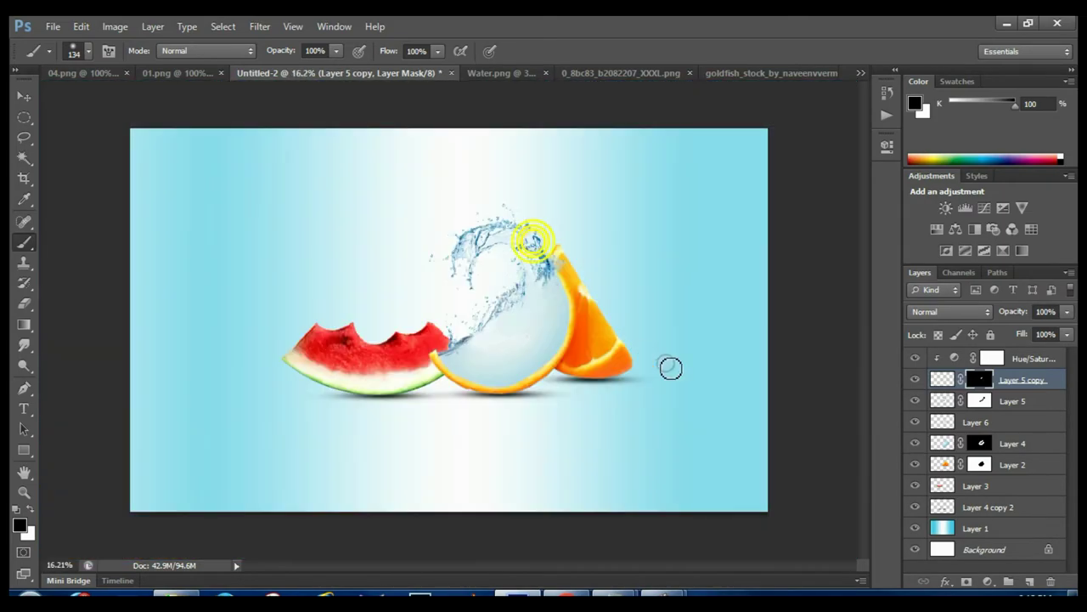
scroll(579, 371, "up", 2)
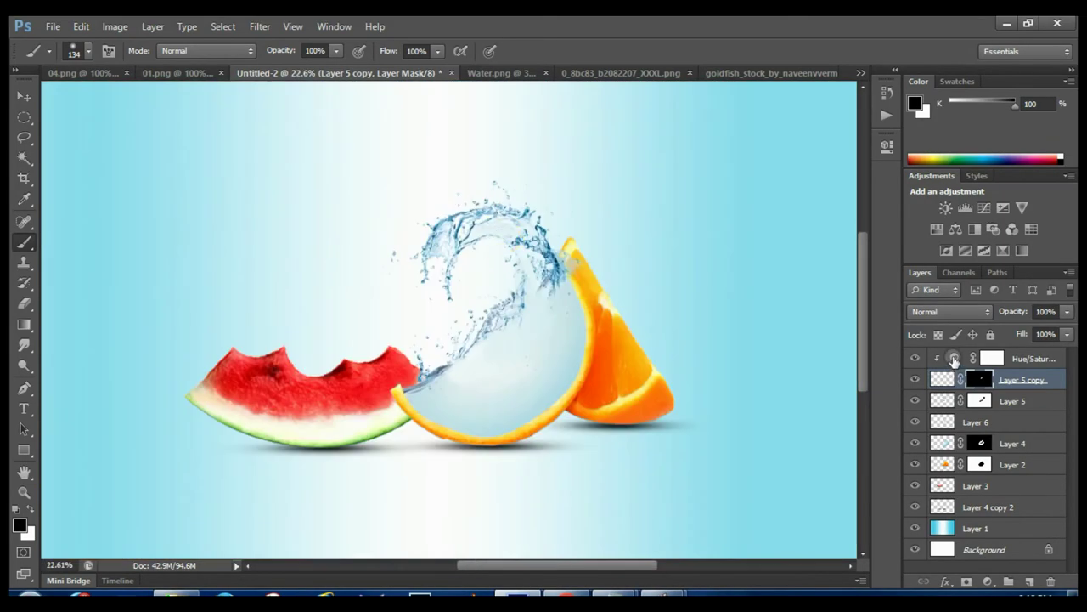
Move Hue/Saturation below Layer 5 copy, clip it to Layer 5, and set Hue +7
left_click_drag(957, 357, 955, 384)
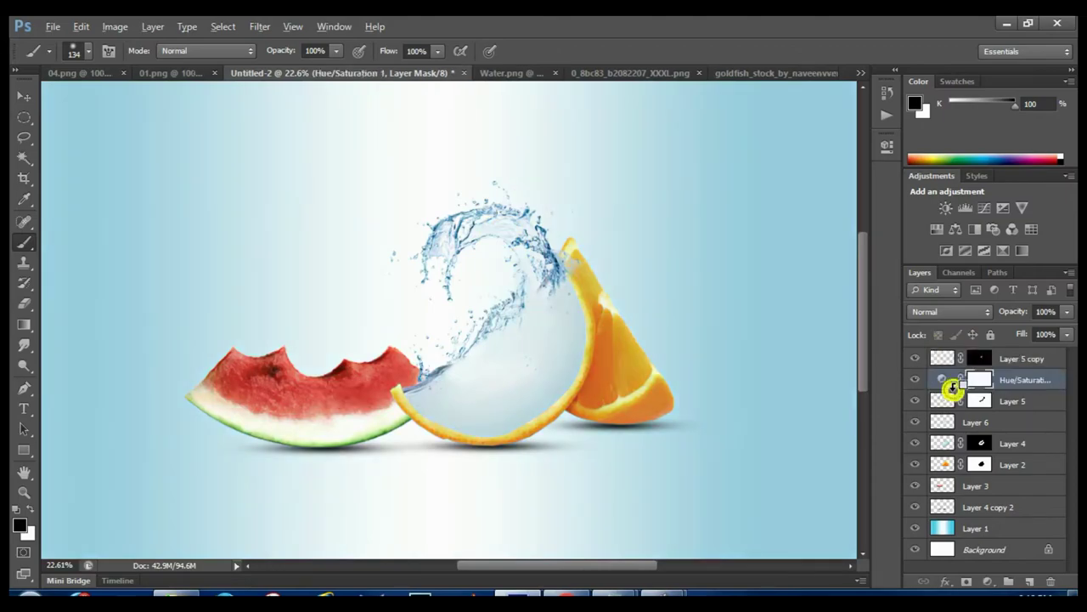
left_click(953, 389, "alt")
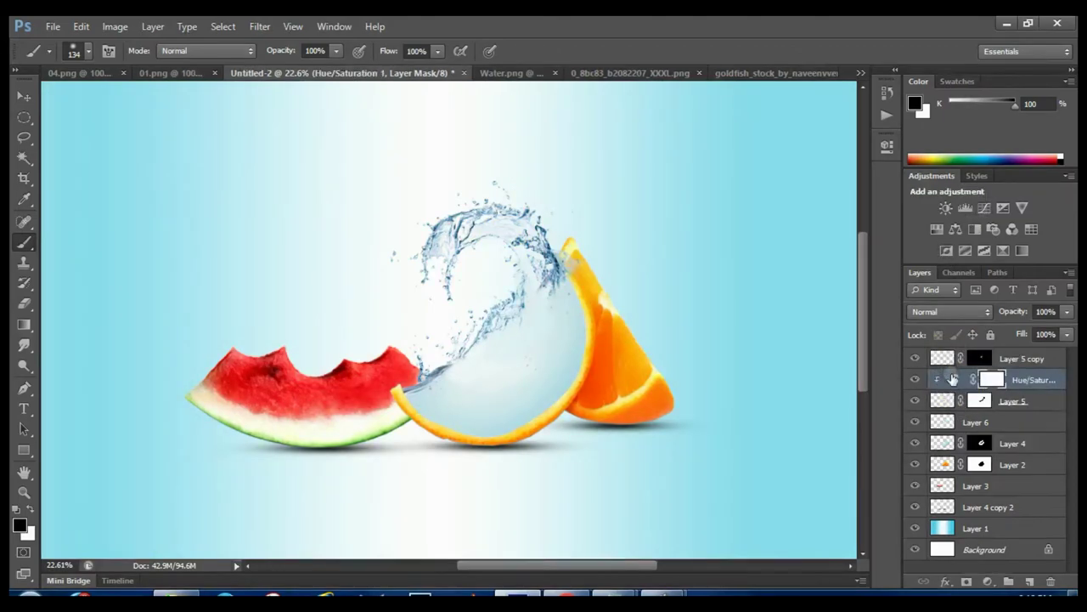
double_click(953, 380)
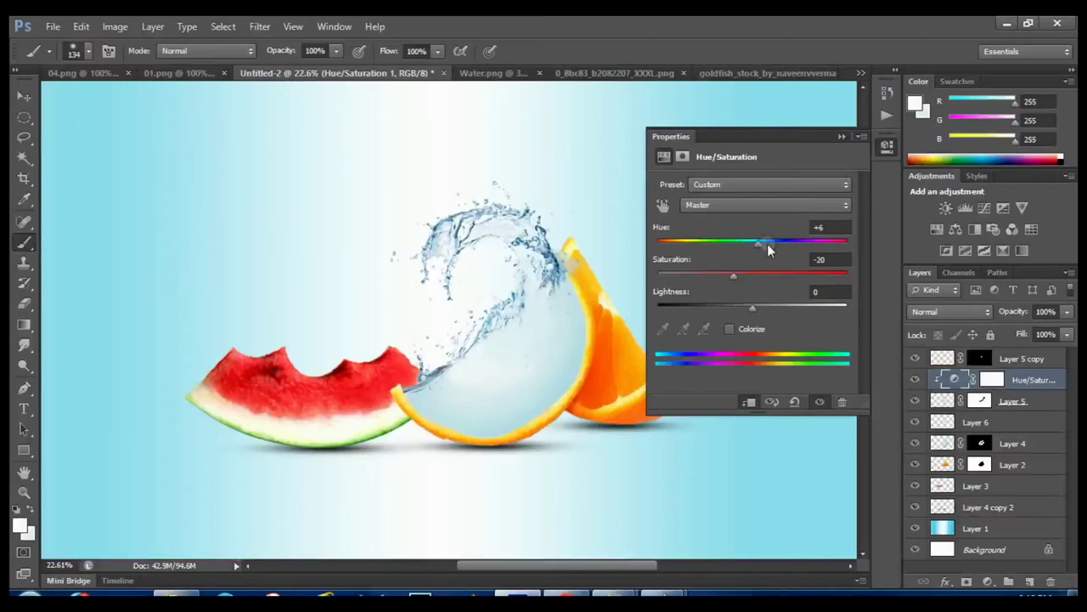
left_click_drag(768, 249, 761, 253)
left_click(841, 136)
left_click_drag(546, 255, 561, 254)
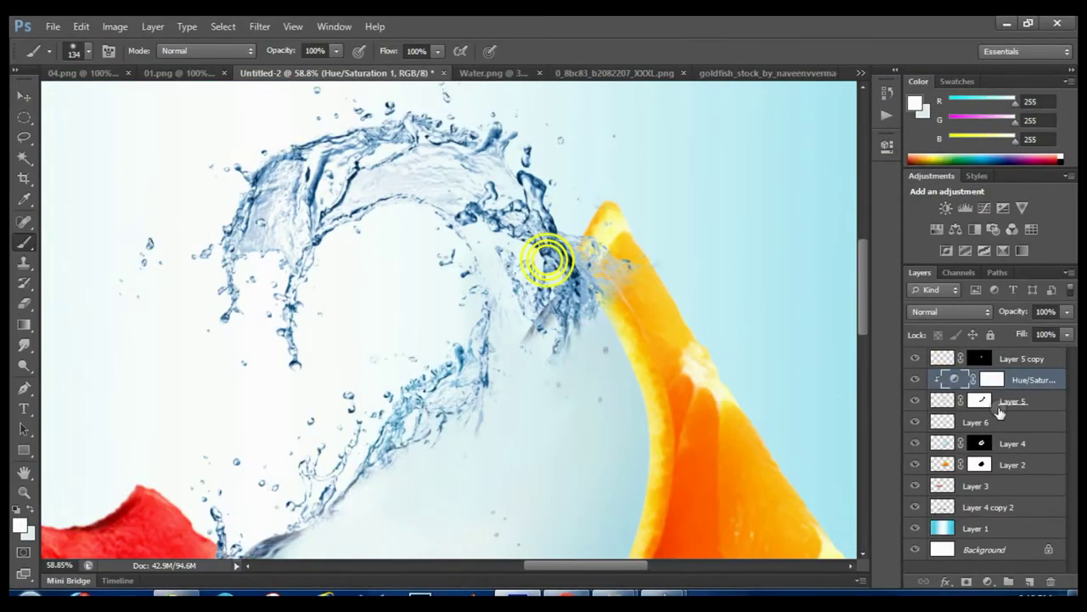
Select Layer 5, compare by toggling its visibility, and switch to a smaller white brush
left_click(981, 400)
left_click(915, 401)
left_click(913, 401)
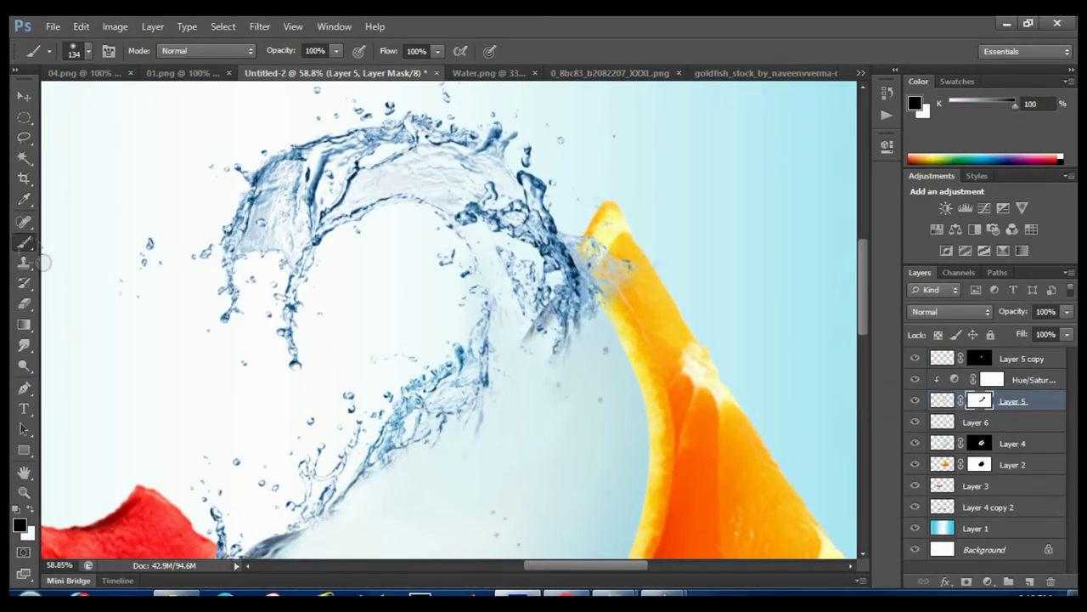
key("[")
scroll(633, 266, "up", 3)
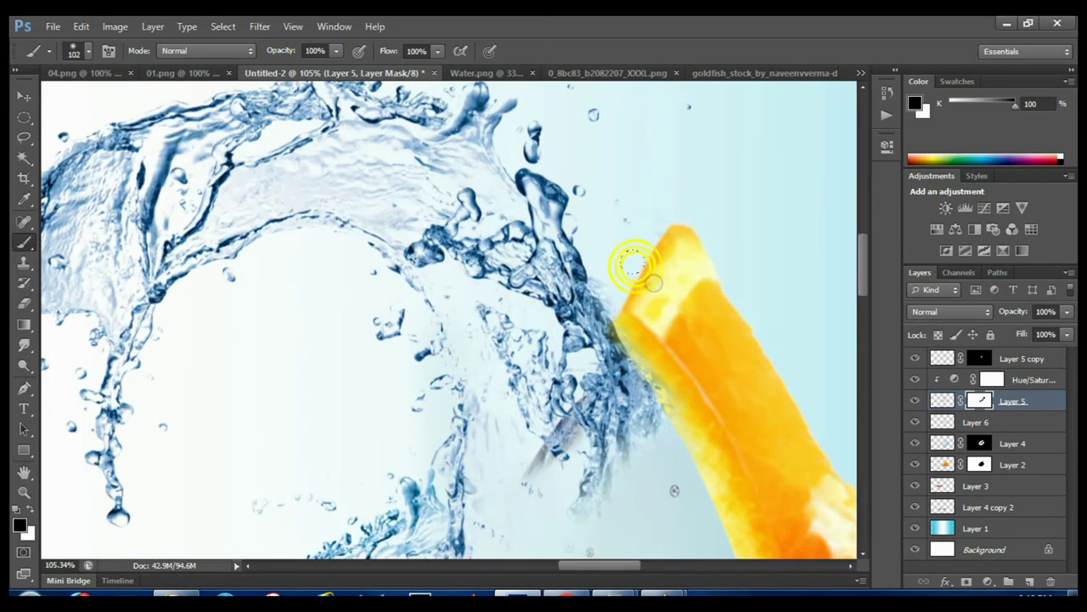
scroll(633, 266, "down", 3)
key("[")
key("x")
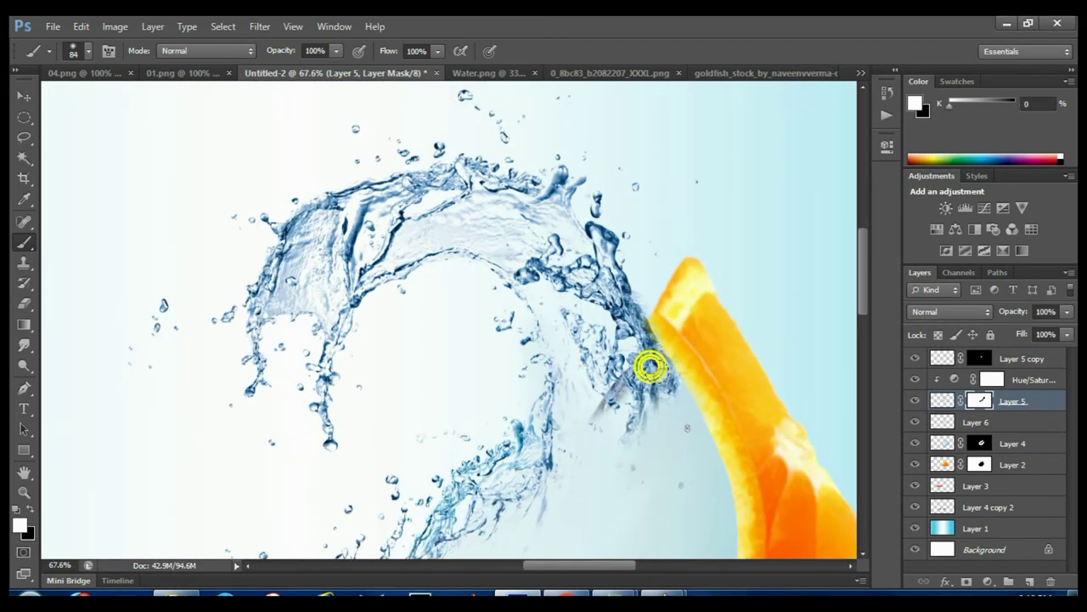
scroll(709, 369, "down", 4)
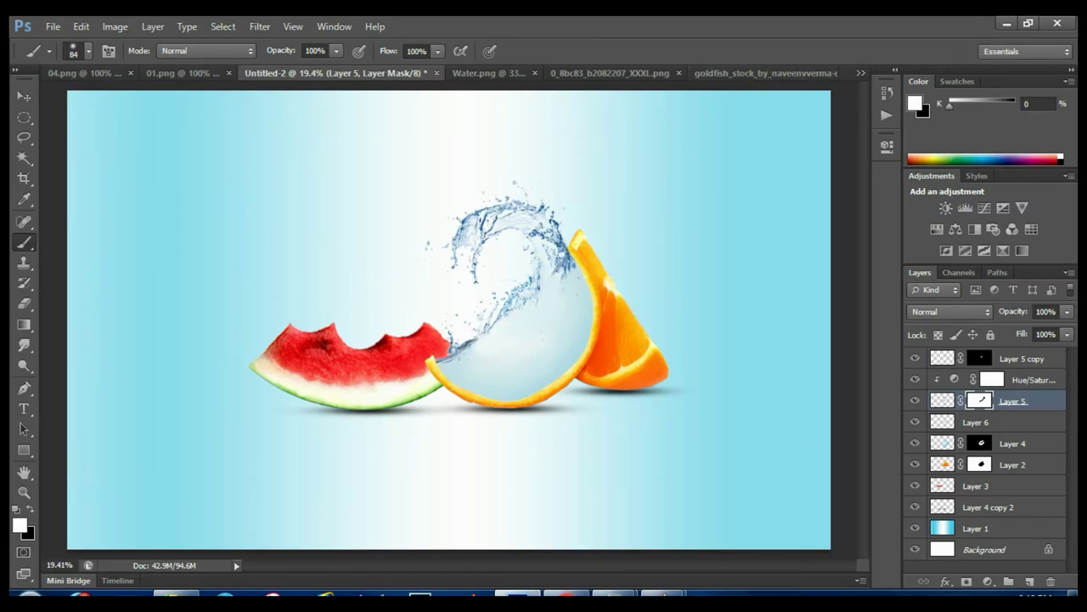
Add the line 'now select the fish pic from fish wallpaper' to the notes and minimise Notepad
mouse_move(616, 595)
left_click(711, 530)
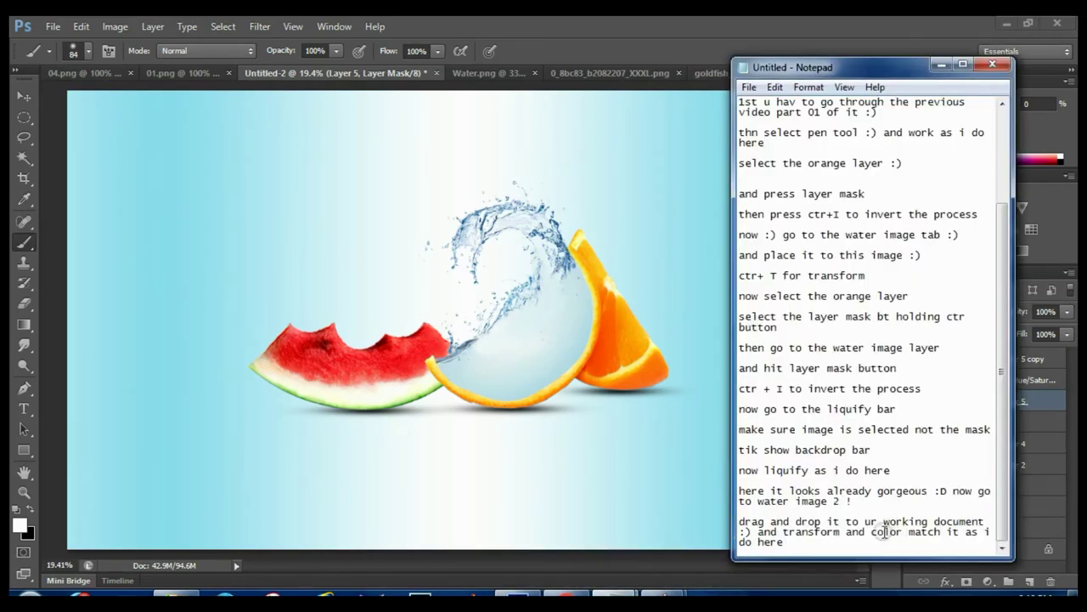
key("Return")
key("Return")
key("Return")
type("now select the fish pic from fish wallpa")
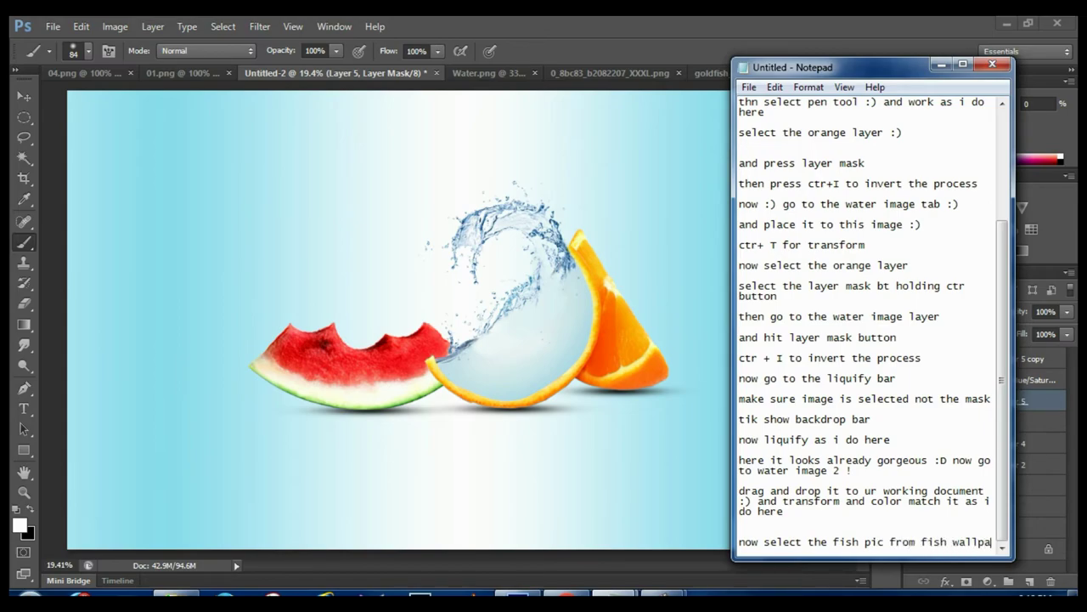
type("per")
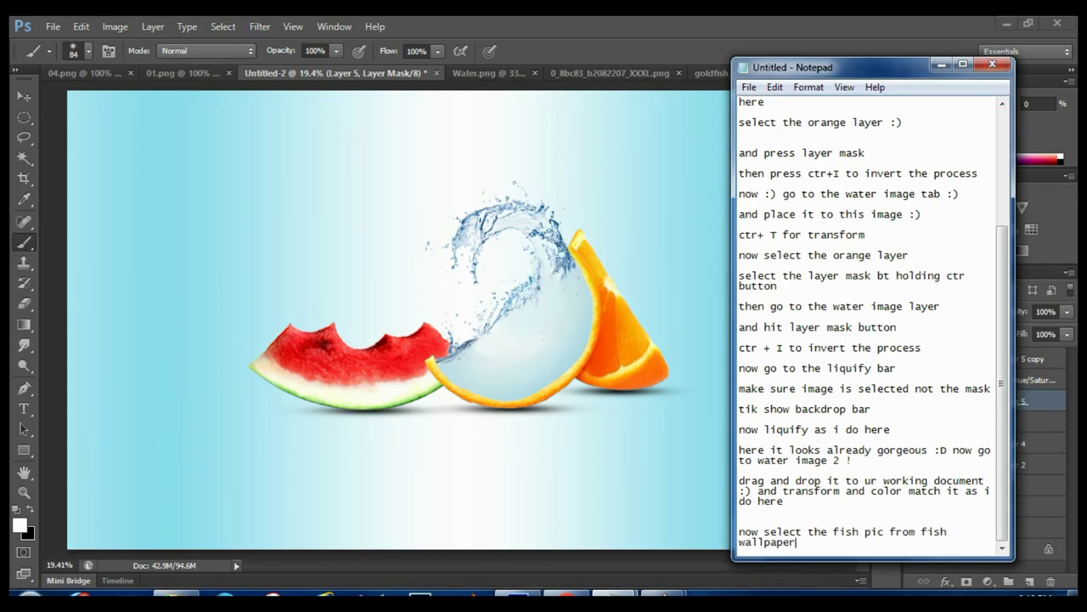
left_click(940, 64)
Duplicate the goldfish photo to Layer 1, hide the background, and blend away the white
left_click(714, 73)
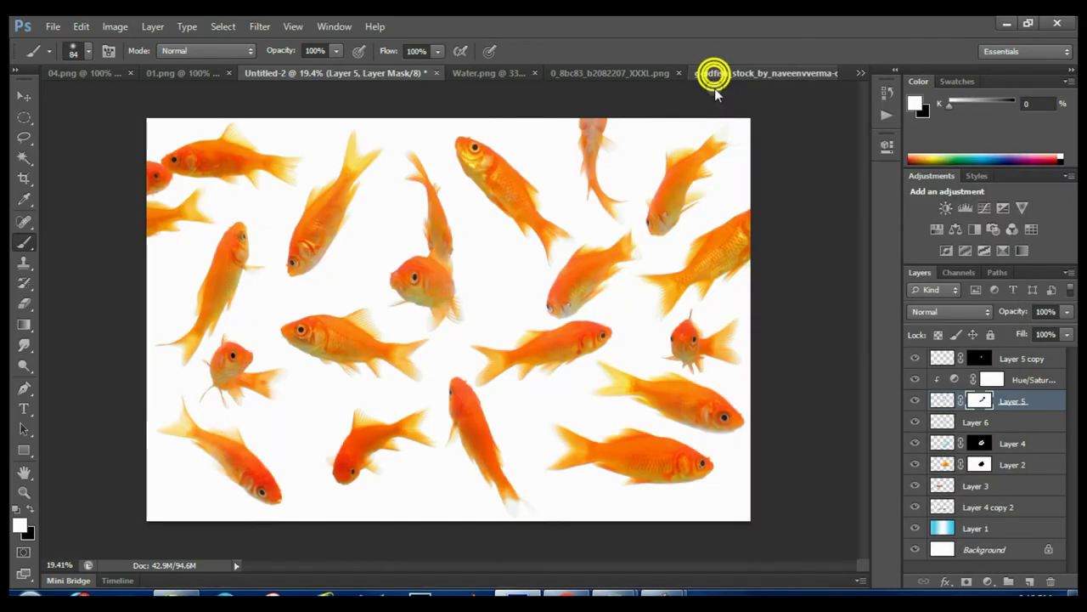
key("ctrl+j")
scroll(672, 329, "down", 1)
left_click(916, 360, "alt")
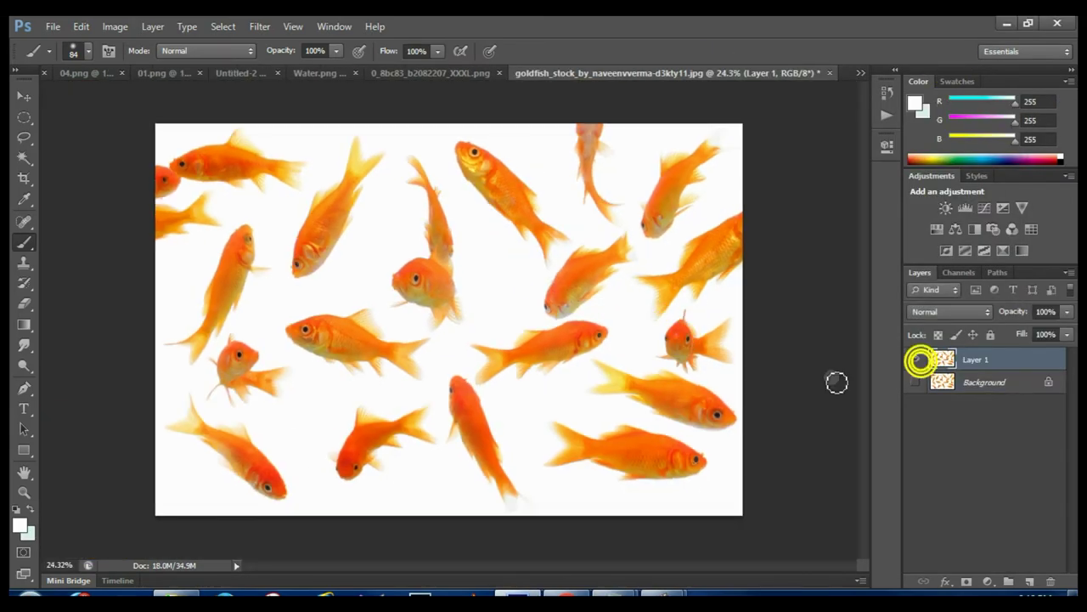
double_click(1027, 362)
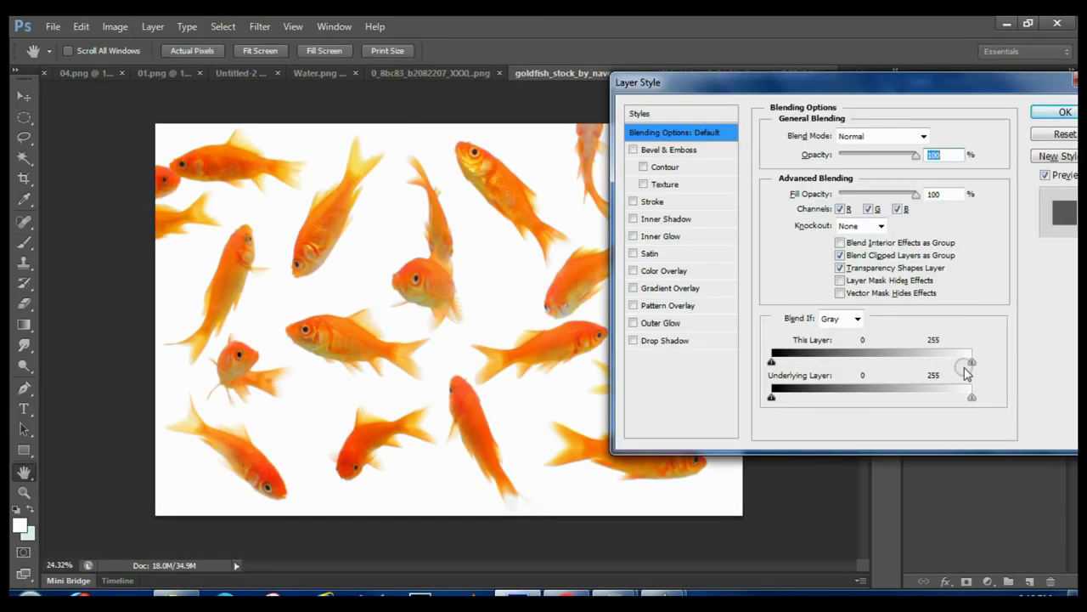
left_click_drag(968, 364, 898, 374)
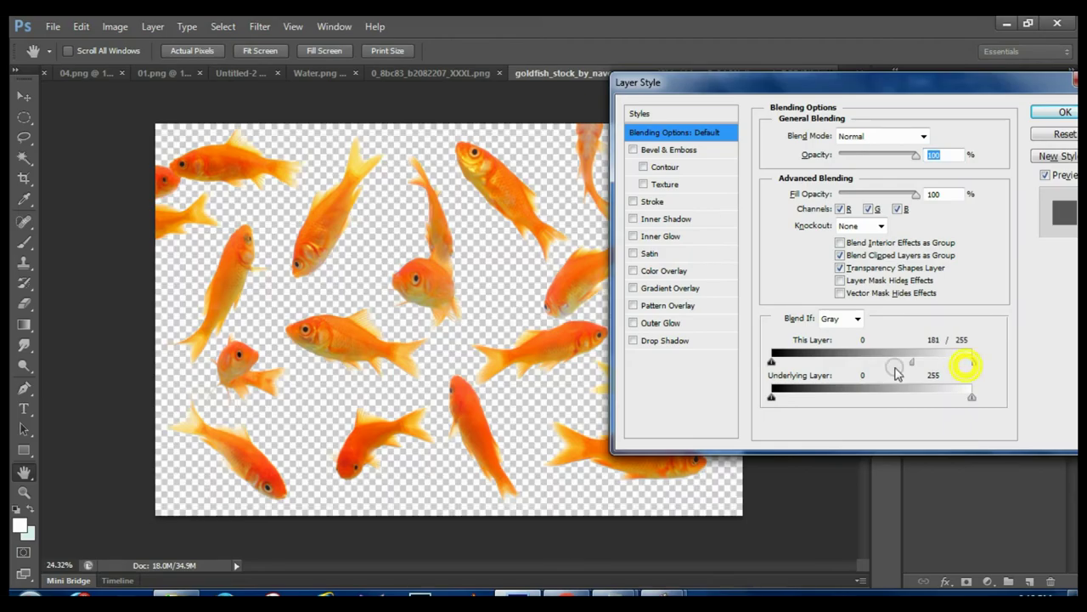
left_click(1064, 112)
Zoom in and lasso the small goldfish on the left
mouse_move(592, 314)
left_mouse_down()
mouse_move(631, 325)
mouse_move(411, 409)
left_mouse_up()
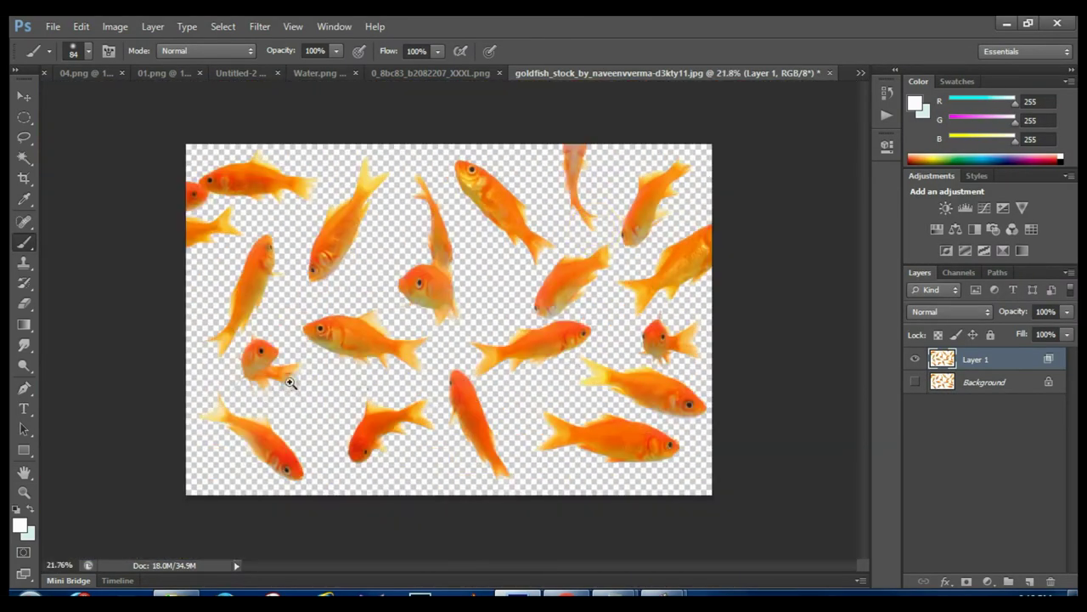
key("ctrl+plus")
left_click(24, 136)
key("ctrl+plus")
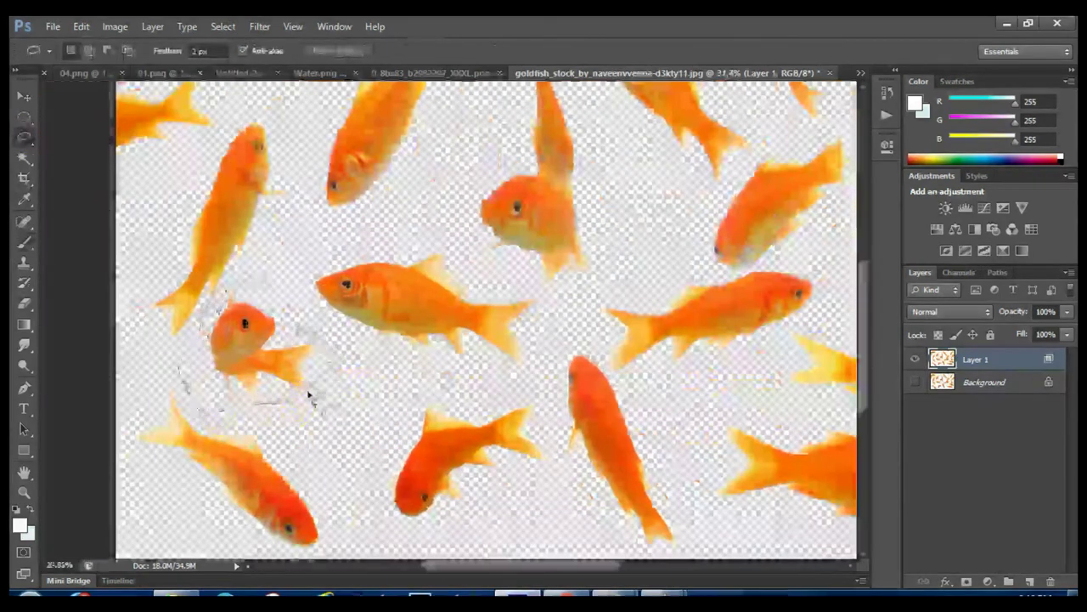
left_click_drag(201, 340, 397, 433)
left_click(1029, 581)
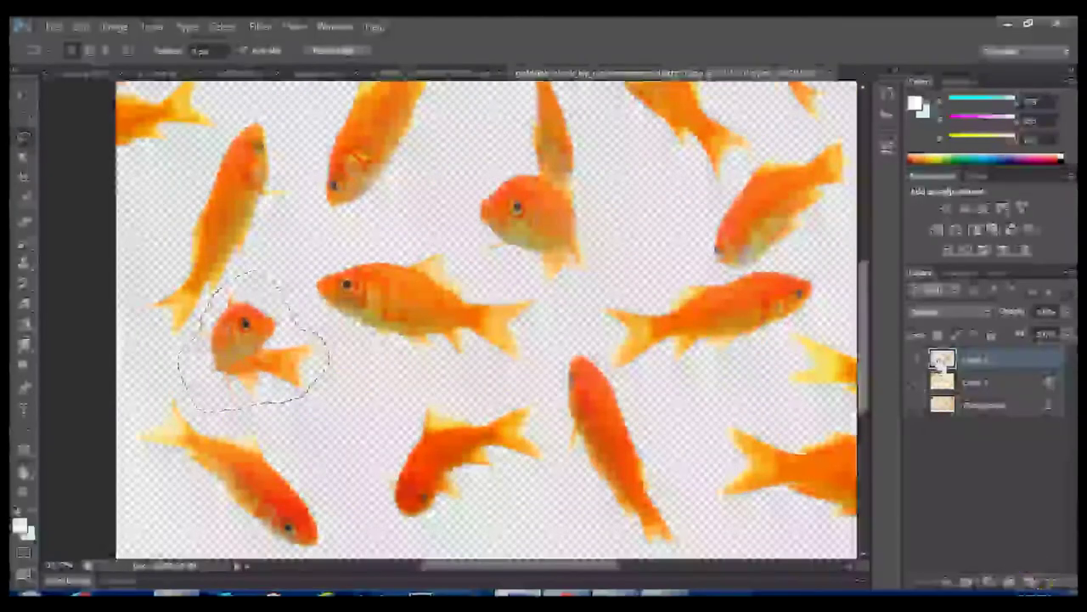
Copy the selected goldfish onto its own layer and hide the layer with all the fish
left_click(943, 382)
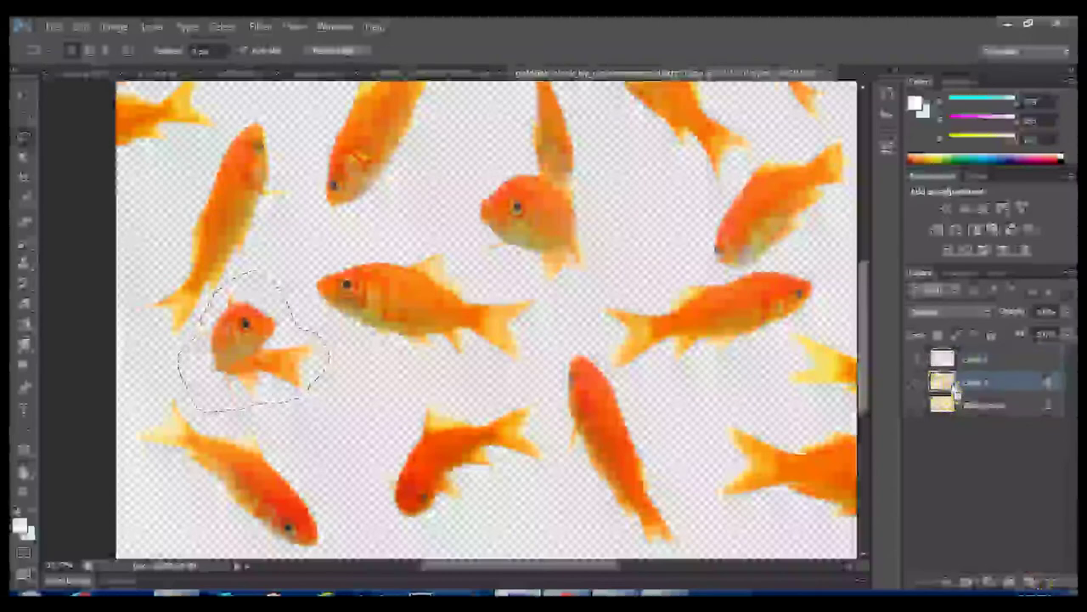
key("ctrl+j")
left_click(925, 384)
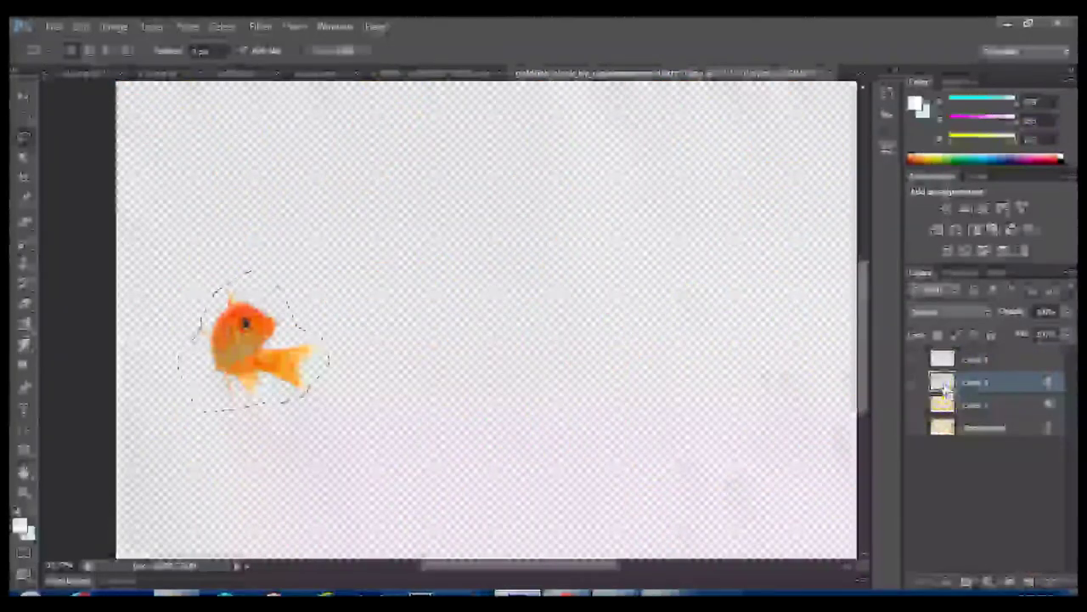
left_click(1030, 581)
left_click(942, 381, "ctrl")
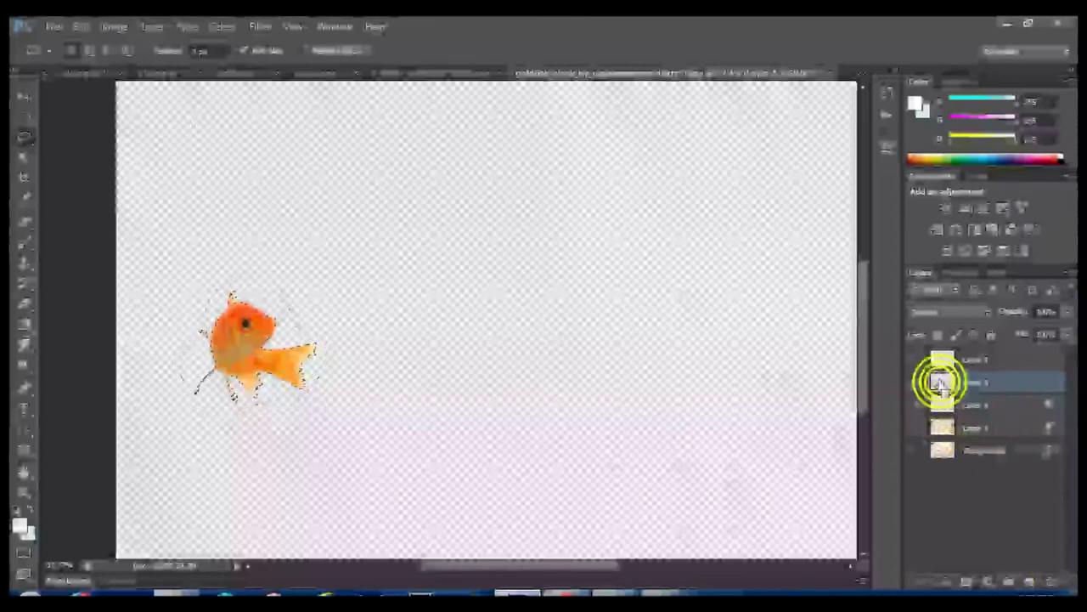
left_click(409, 77)
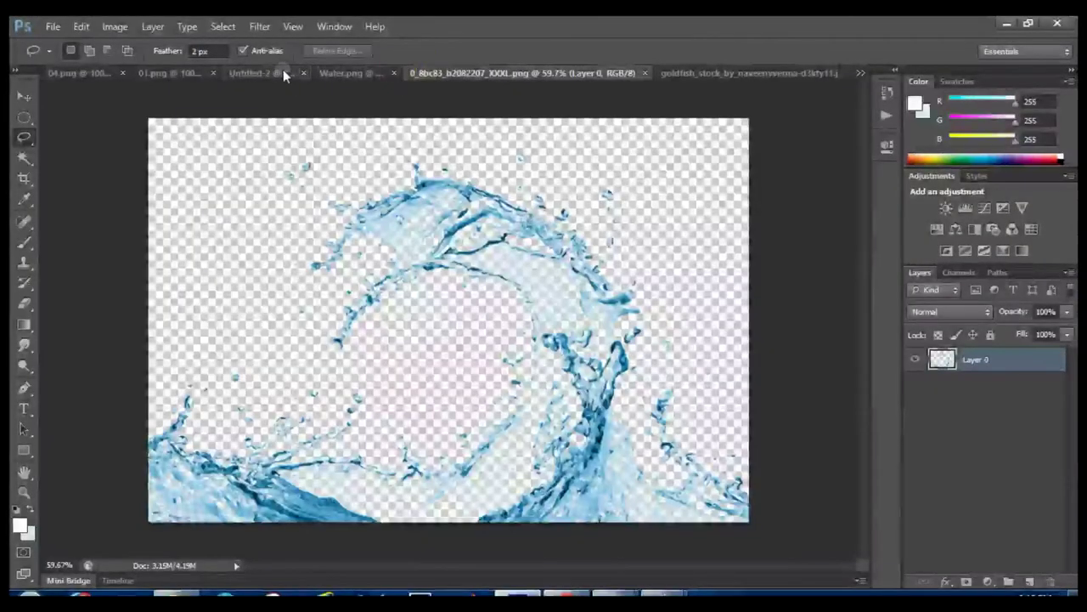
In the main composite, move the goldfish layer to the top and place it slightly smaller inside the orange rind
left_click(283, 71)
left_click_drag(534, 330, 592, 348)
left_click_drag(955, 400, 968, 357)
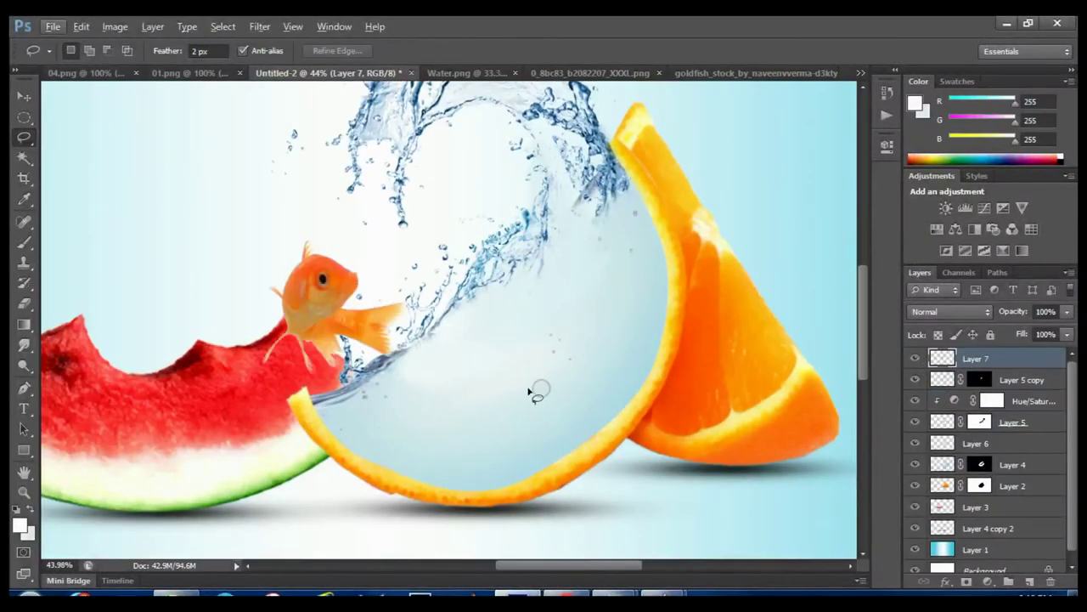
key("v")
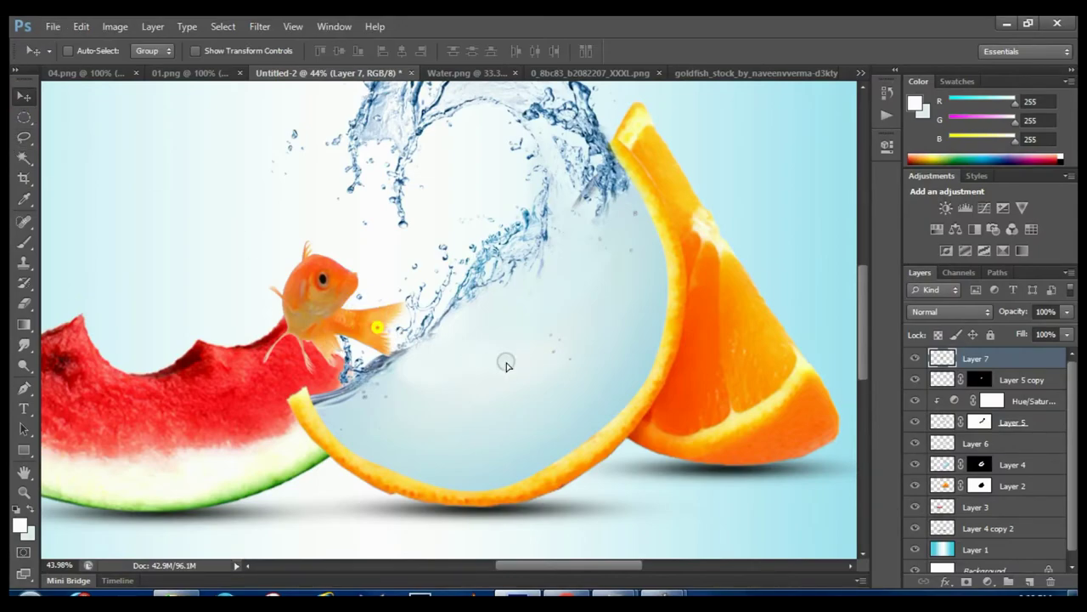
left_click_drag(412, 339, 611, 383)
scroll(612, 386, "up", 3)
key("ctrl+t")
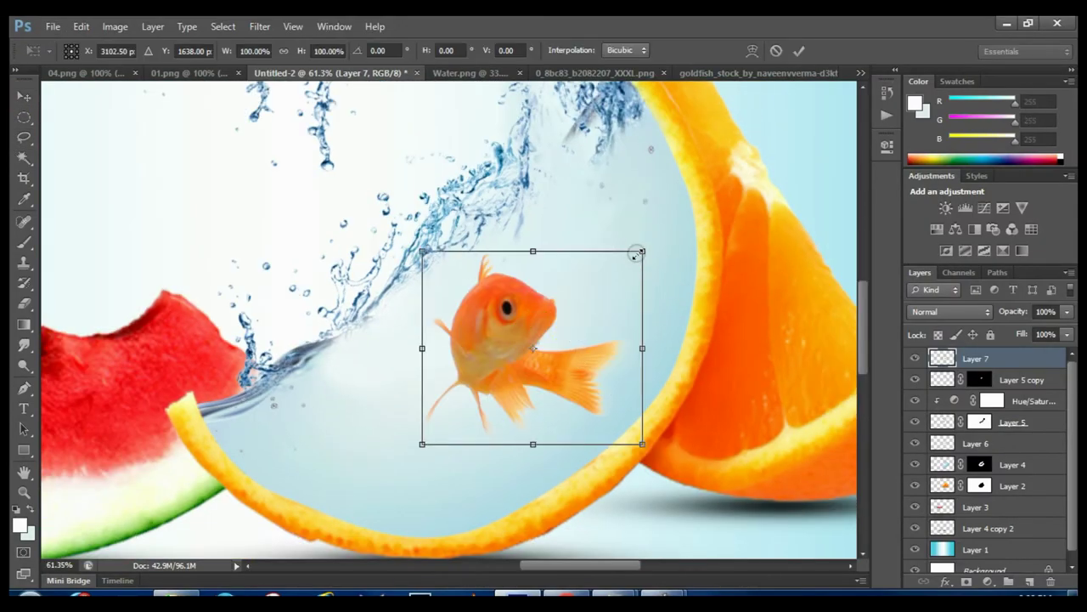
left_click_drag(639, 248, 640, 253)
double_click(529, 362)
Add a Brightness/Contrast adjustment clipped to the goldfish at Brightness 35, Contrast 14
key("ctrl+0")
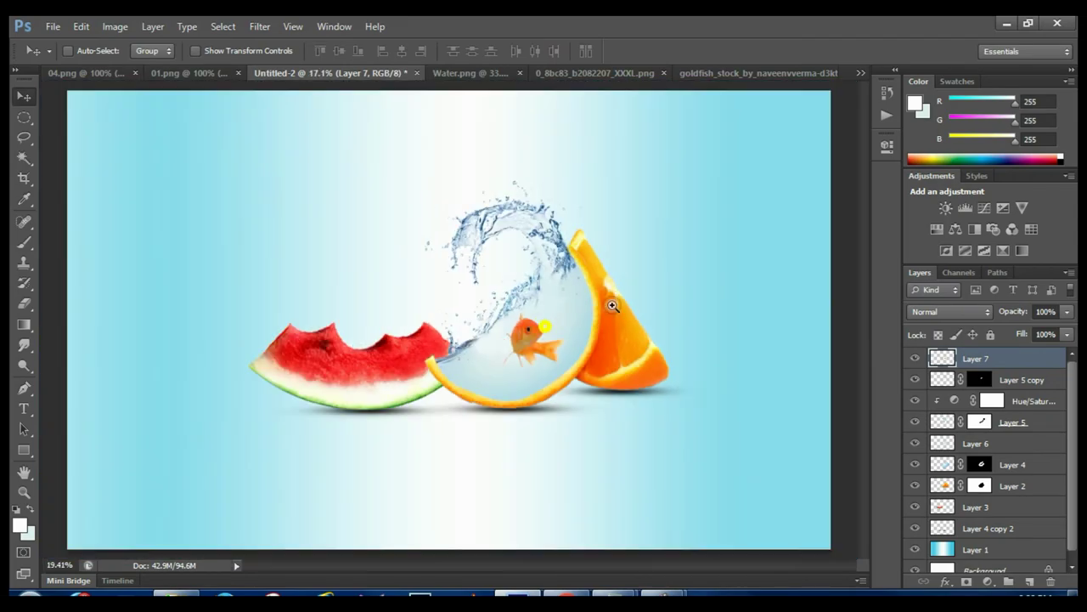
left_click(946, 207)
mouse_move(754, 223)
left_mouse_down()
mouse_move(776, 223)
mouse_move(803, 255)
left_mouse_up()
left_click(940, 368, "alt")
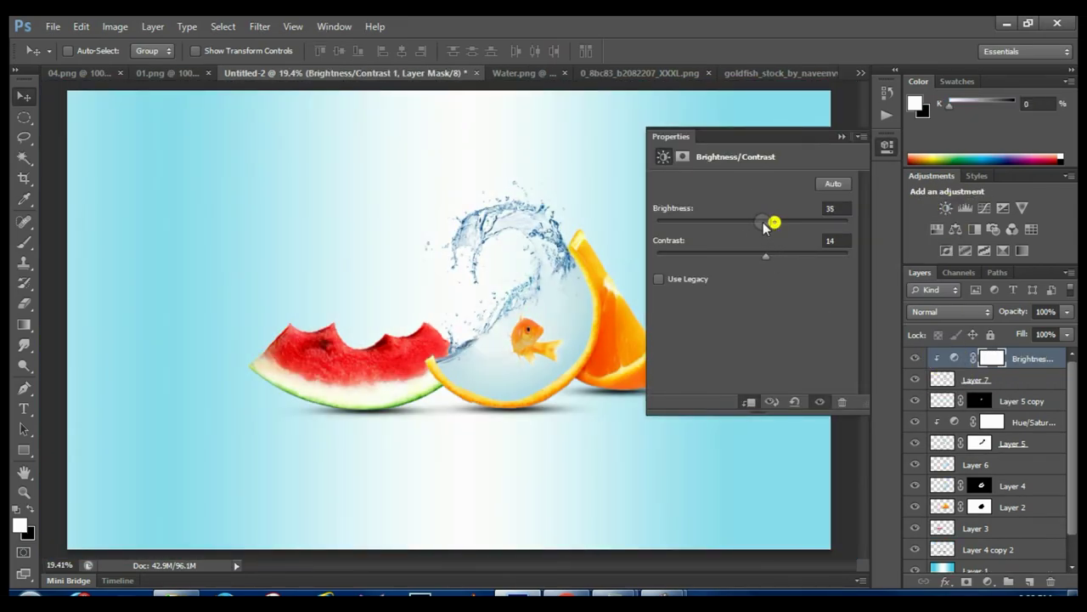
Retune the goldfish Brightness/Contrast to 11/31 and add a Color Balance layer clipped to it
left_click_drag(764, 225, 760, 225)
left_click(560, 341, "ctrl")
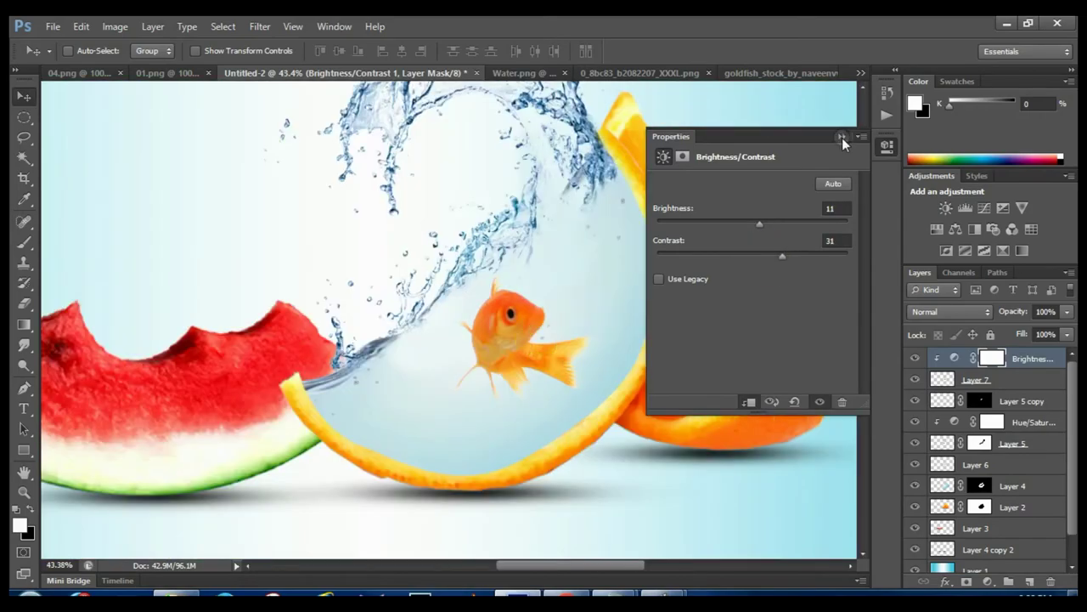
left_click(841, 136)
left_click(957, 227)
left_click(949, 367, "alt")
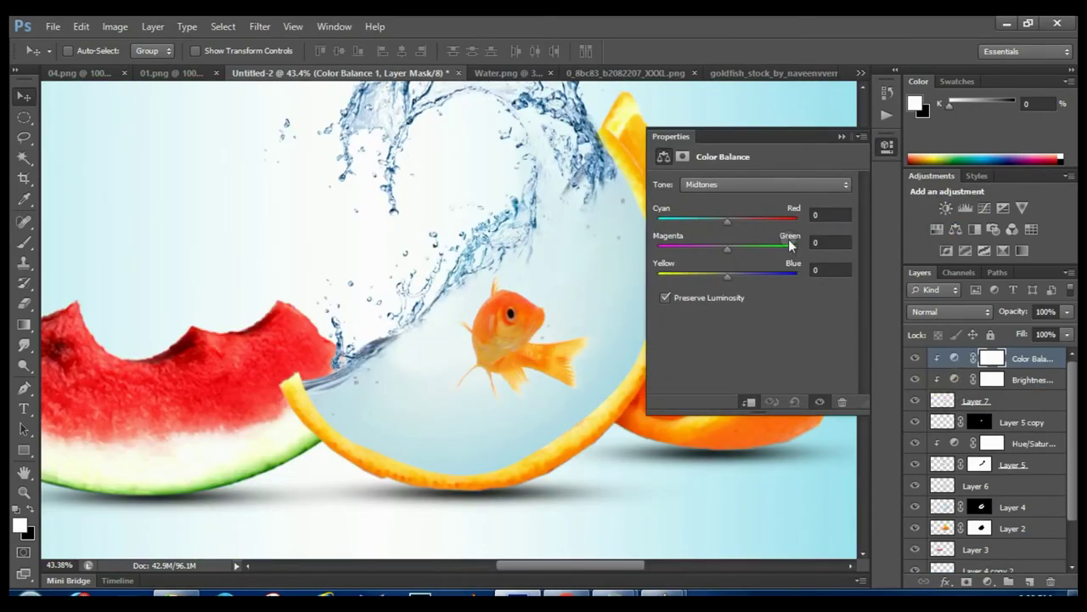
Set the Color Balance midtones to Cyan-Red +28 and Yellow-Blue -10, comparing before and after
left_click_drag(766, 225, 752, 226)
left_click_drag(723, 281, 725, 278)
scroll(570, 359, "down", 3)
scroll(516, 340, "up", 5)
left_click_drag(752, 223, 751, 225)
left_click(722, 274)
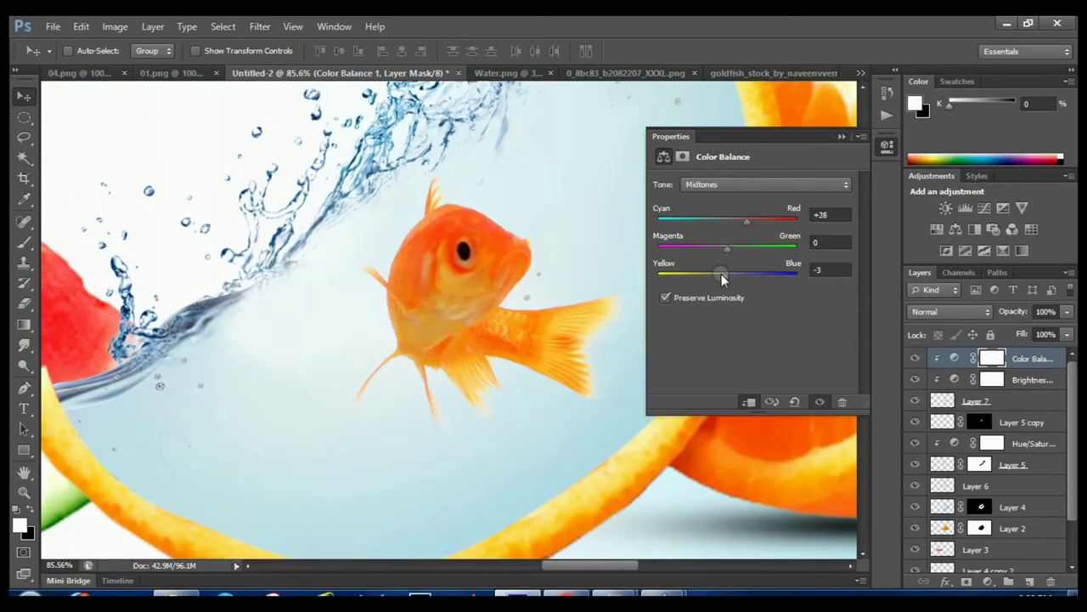
scroll(444, 331, "down", 4)
scroll(444, 331, "up", 2)
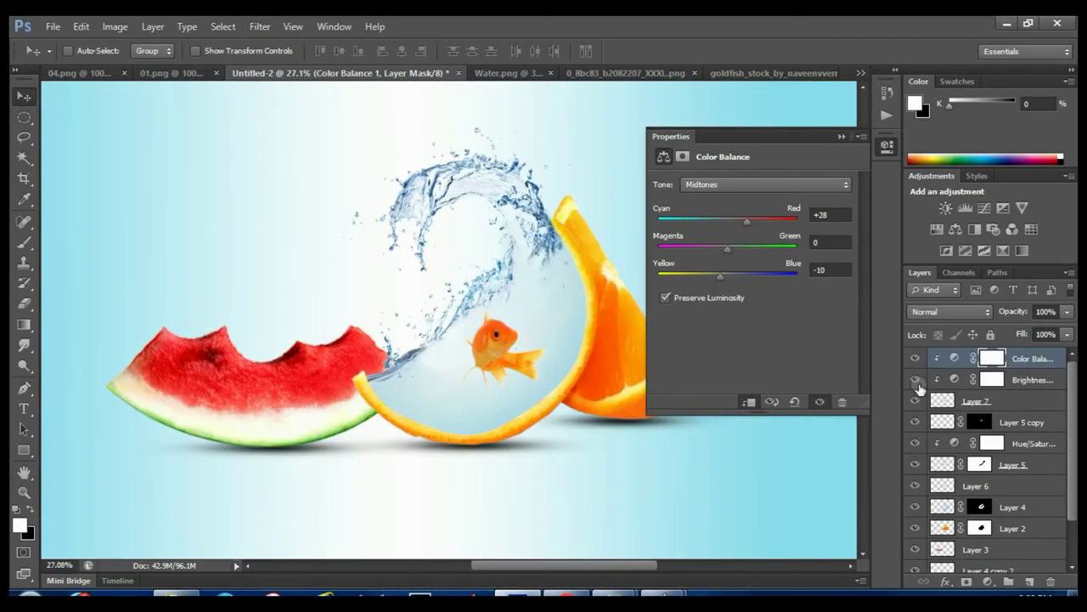
left_click(919, 360)
scroll(589, 364, "down", 2)
scroll(590, 360, "up", 3)
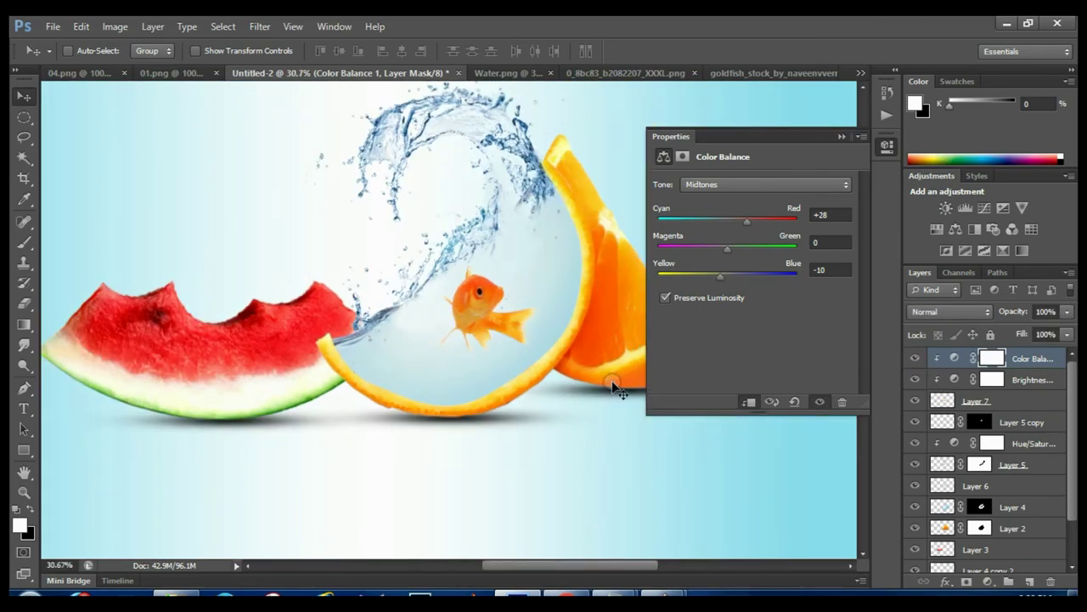
left_click(968, 418)
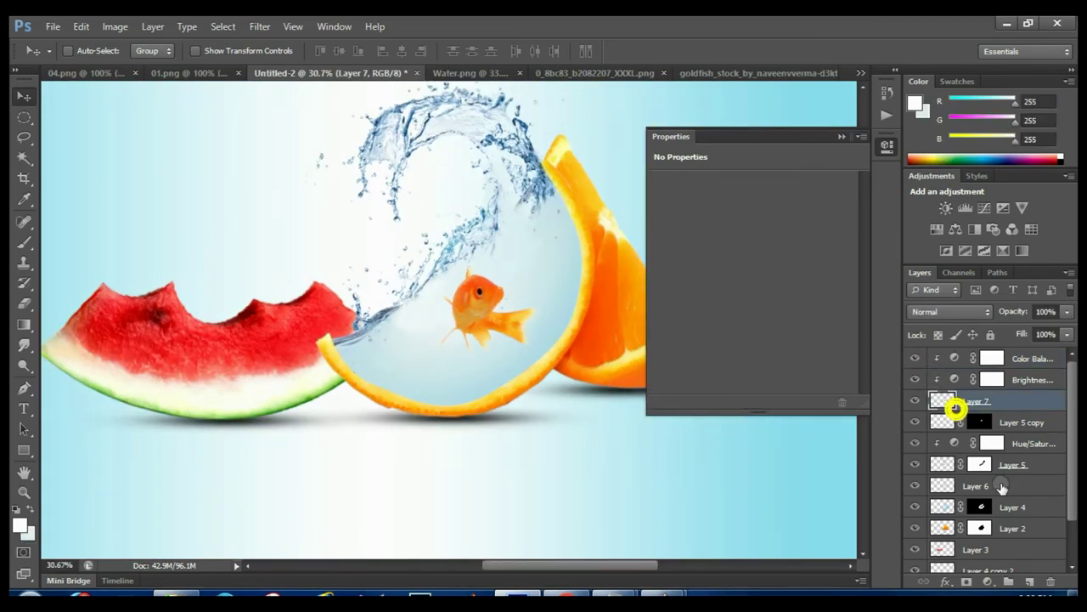
left_click(1029, 581)
scroll(425, 311, "up", 3)
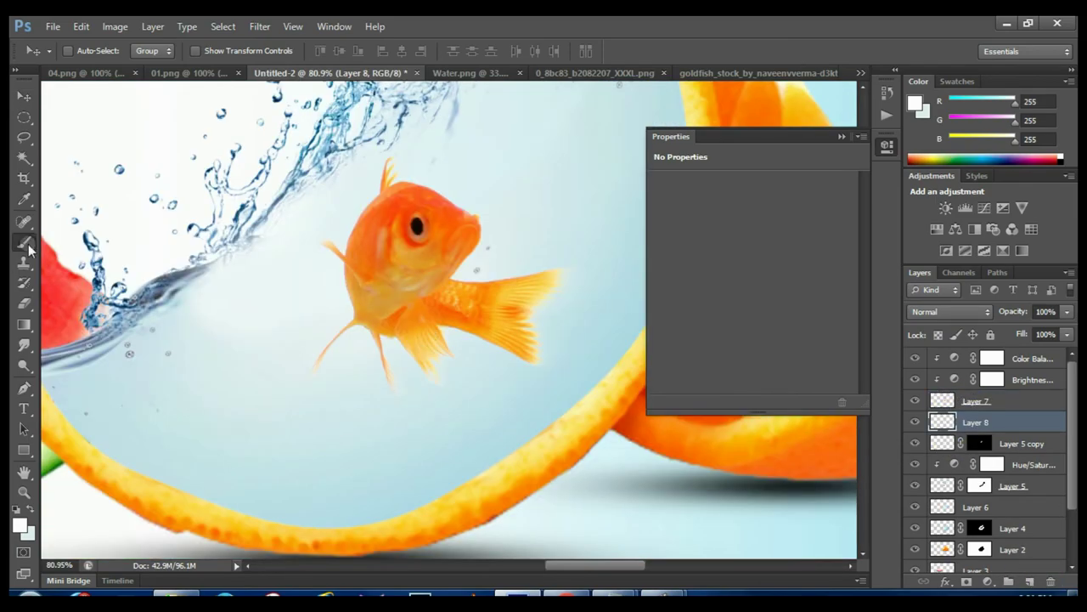
key("b")
left_click_drag(388, 328, 409, 318)
left_click(420, 304, "alt")
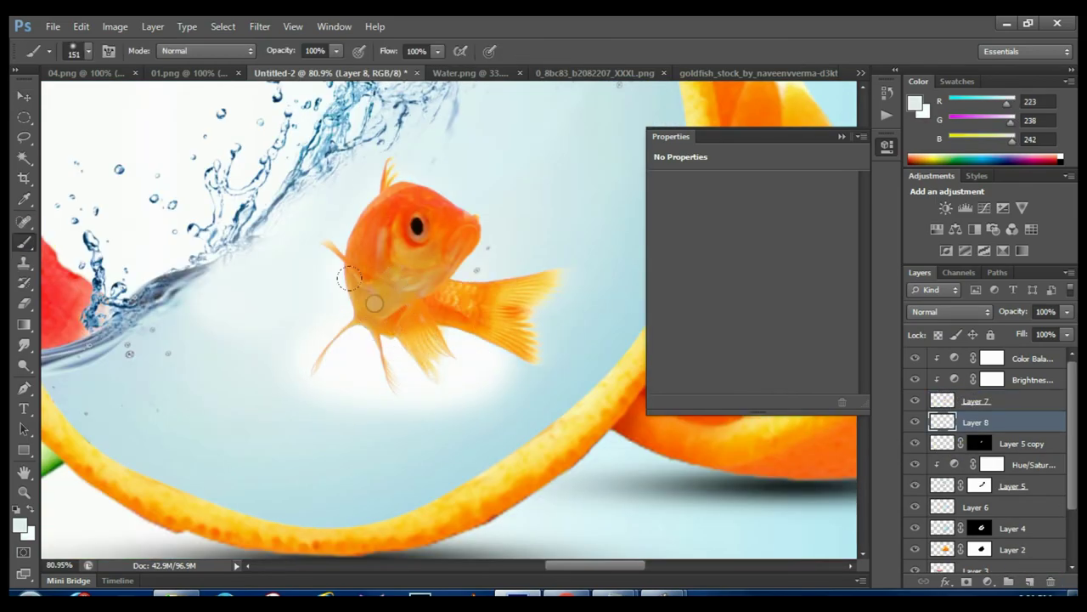
key("d")
left_click_drag(306, 340, 467, 356)
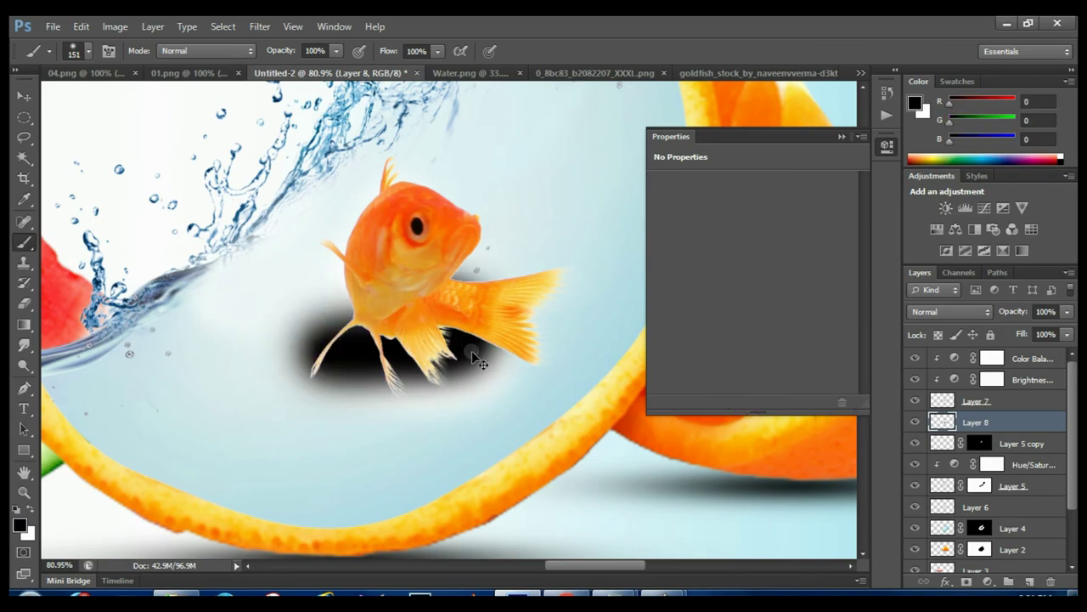
key("ctrl+z")
scroll(510, 371, "down", 4)
left_click(915, 423)
left_click(915, 423)
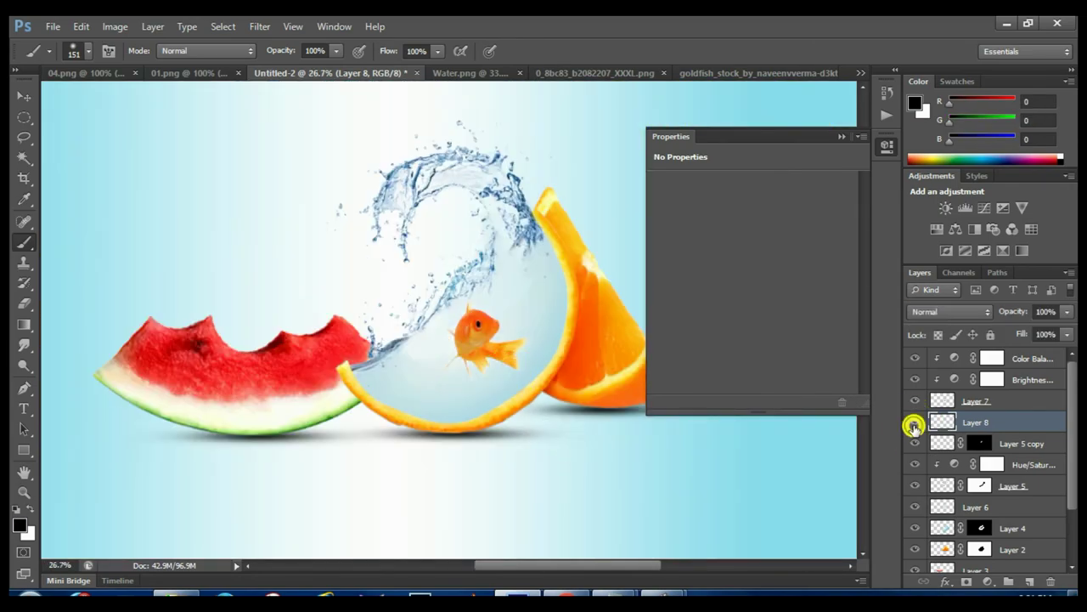
left_click(915, 422)
left_click(979, 443)
scroll(573, 373, "down", 2)
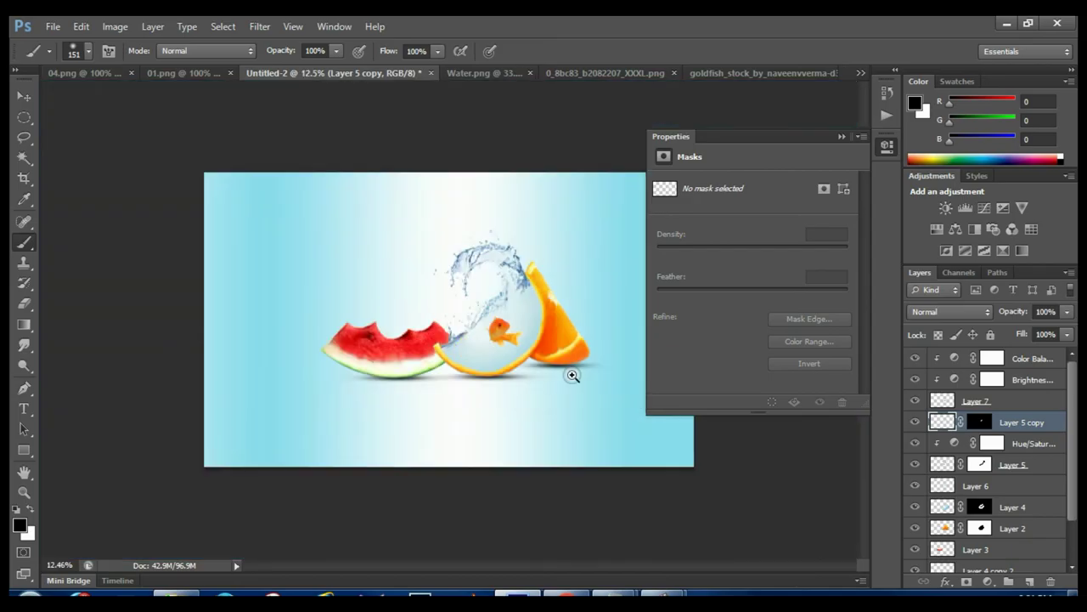
scroll(573, 373, "up", 1)
left_click(625, 592)
left_click(509, 592)
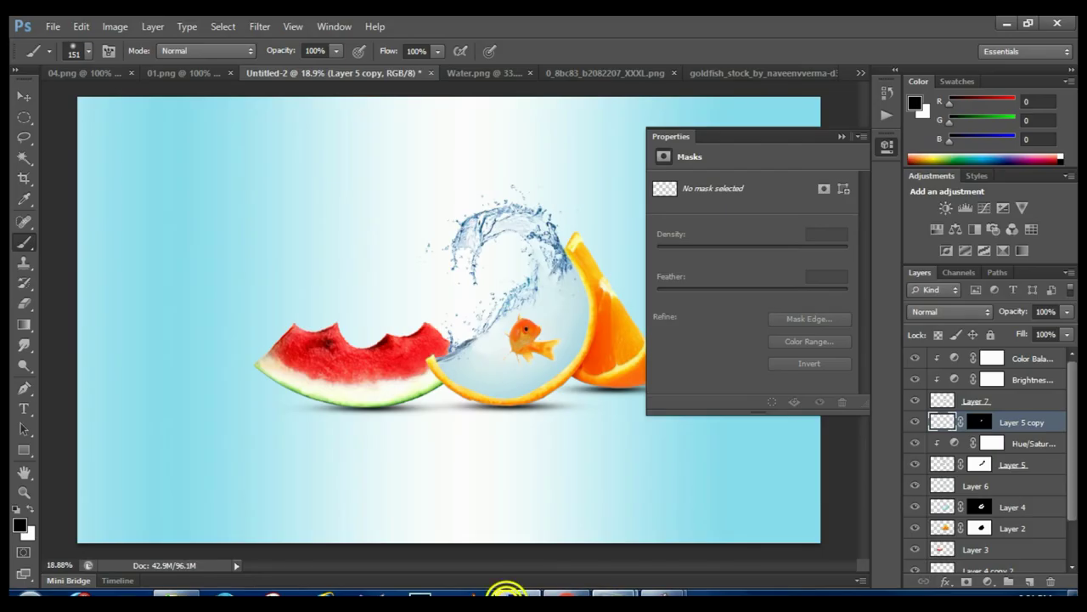
left_click(691, 543)
left_click(854, 540)
key("Return")
key("Return")
type("drag the fish pic and compose it and mat")
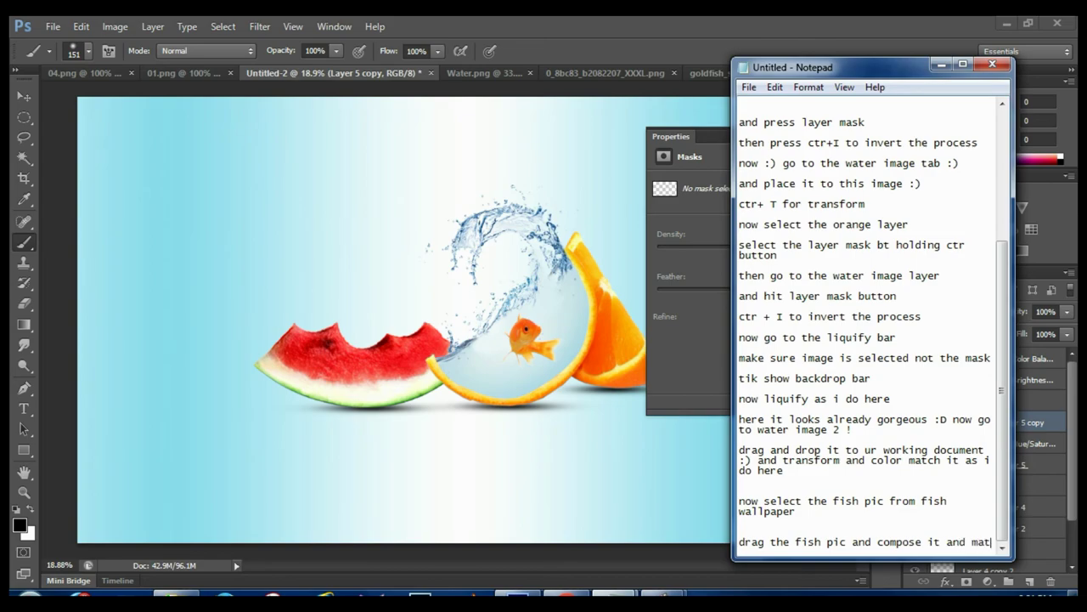
Finish the note ending 'match the color with the background :)' and zoom the composite to fill the window
type("ch the color with the background :)")
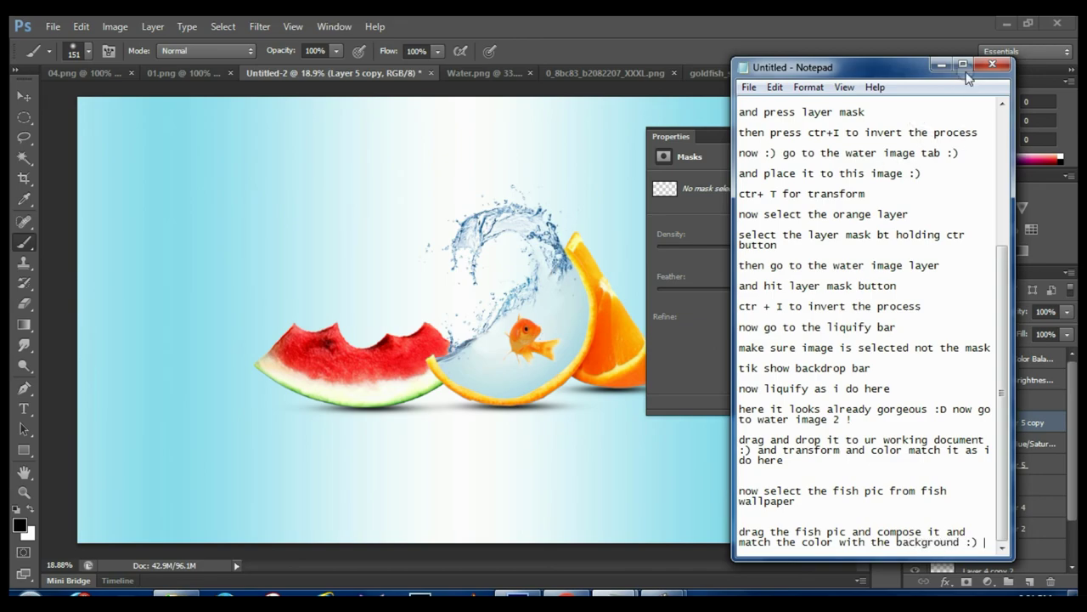
left_click(940, 63)
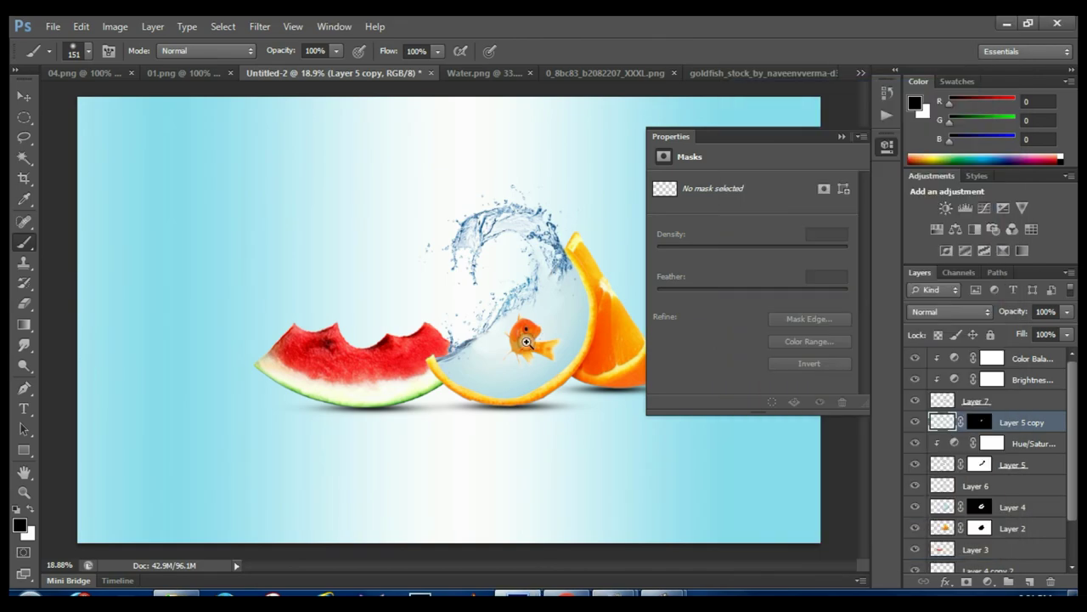
left_click_drag(680, 462, 640, 468)
left_click(605, 281)
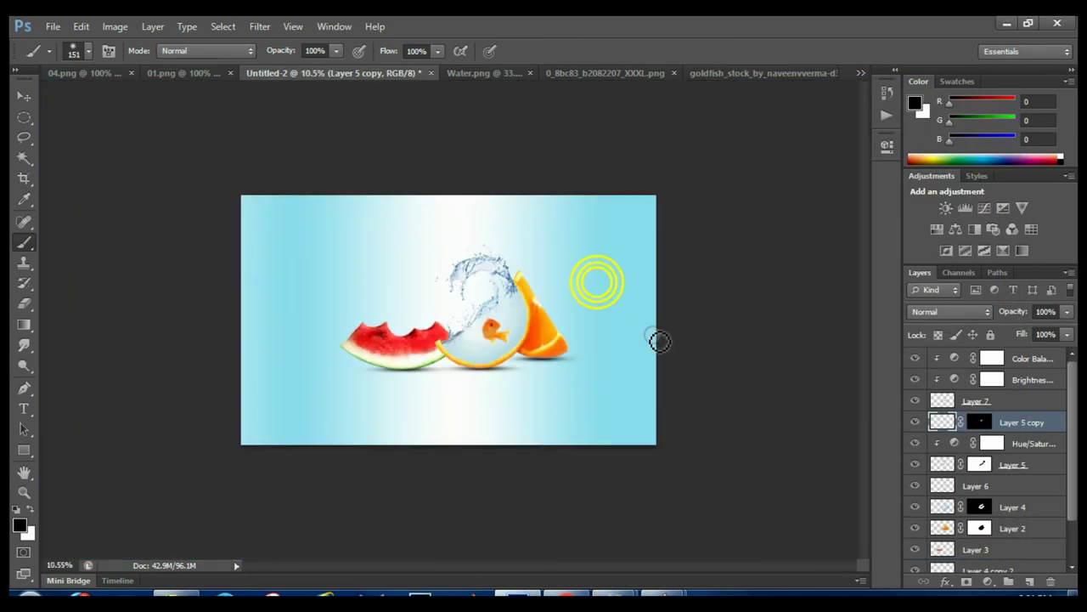
left_click_drag(653, 391, 744, 393)
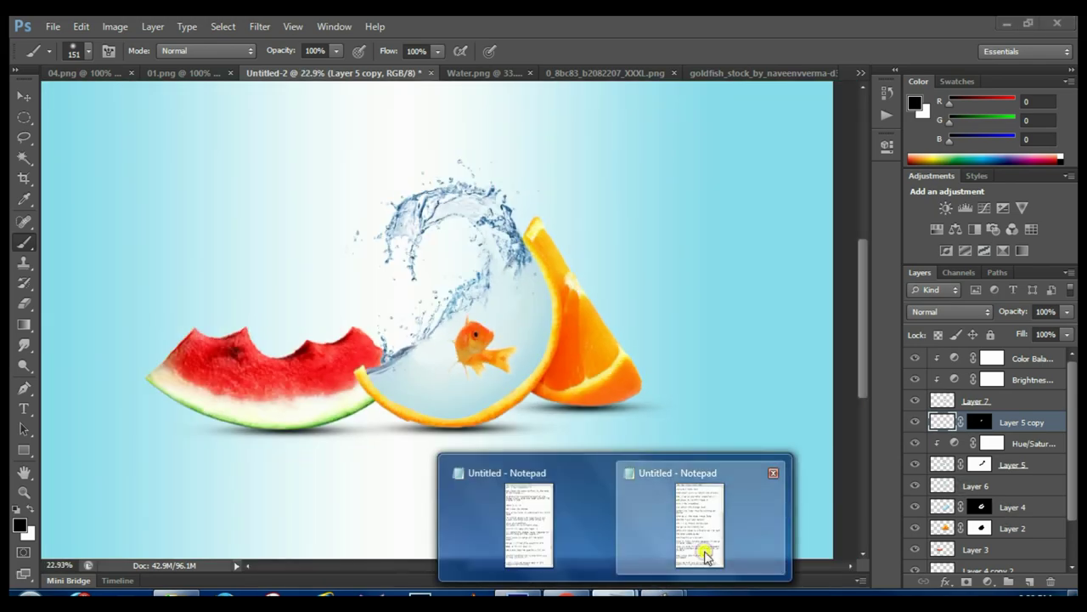
left_click(699, 549)
Type the closing line 'this the the final image of FRUIT WATER SPLASH' in Notepad
type("th")
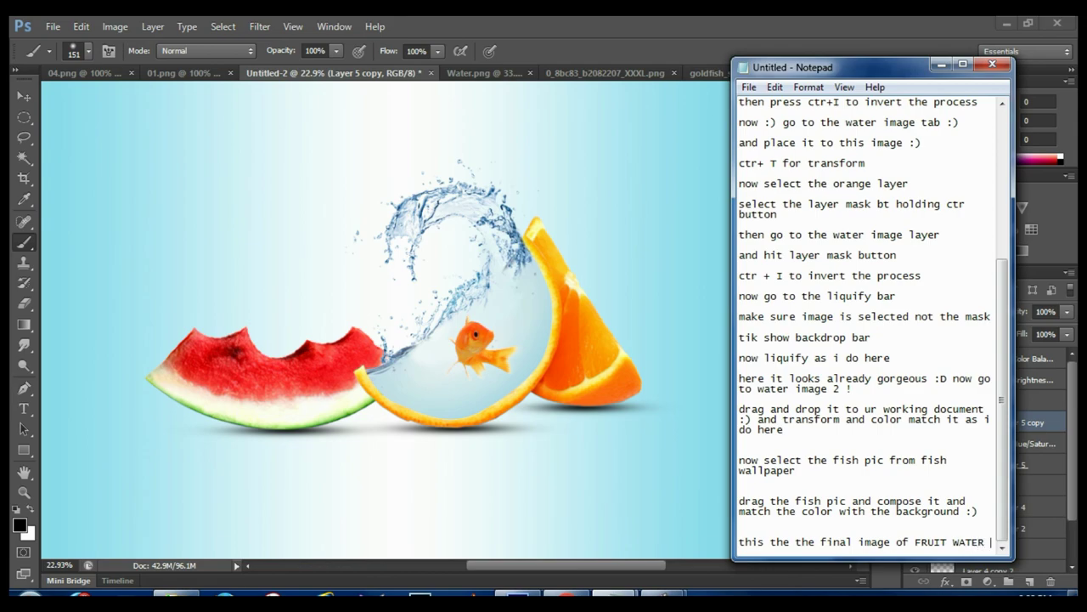
type("SPL")
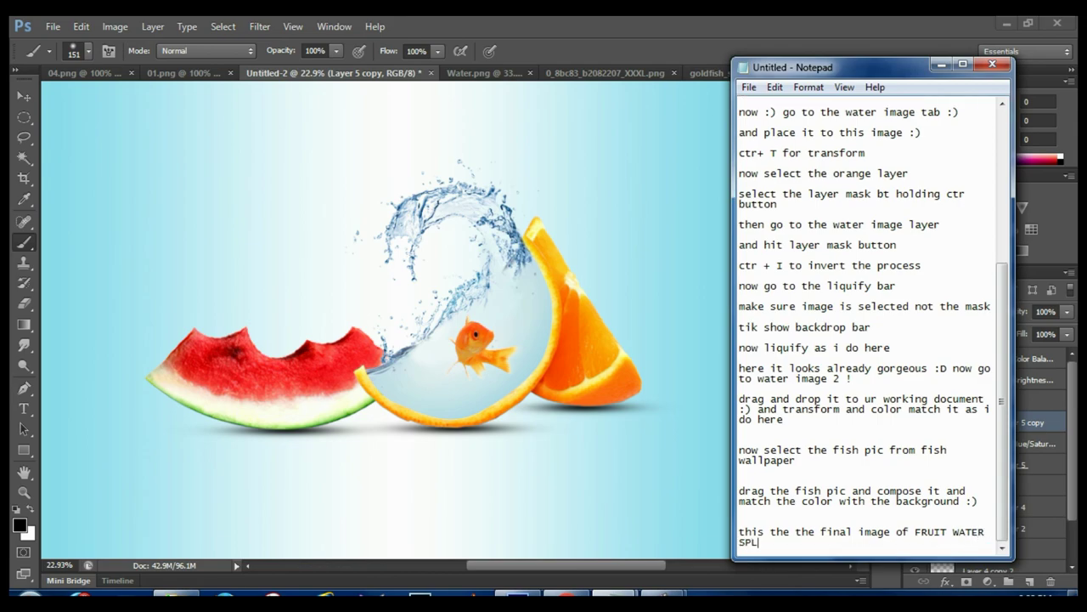